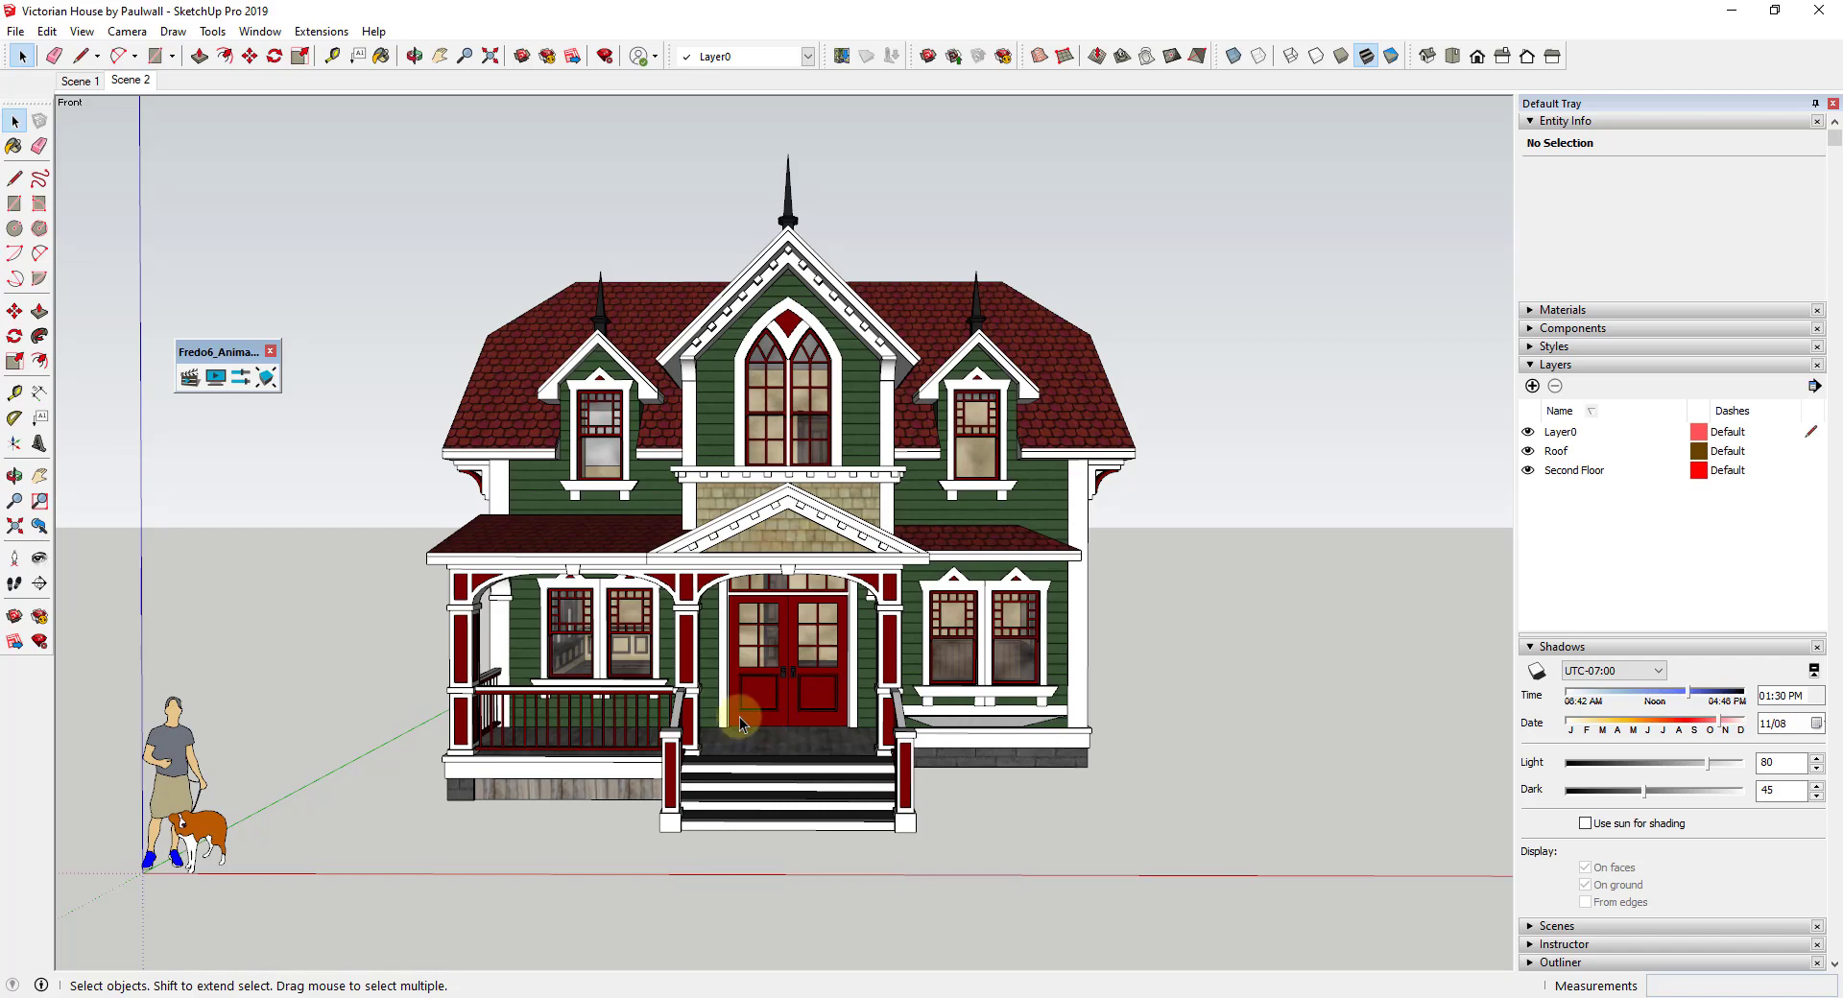
Start a new film for the Victorian house with the Animator extension.
scroll(780, 710, up, 1)
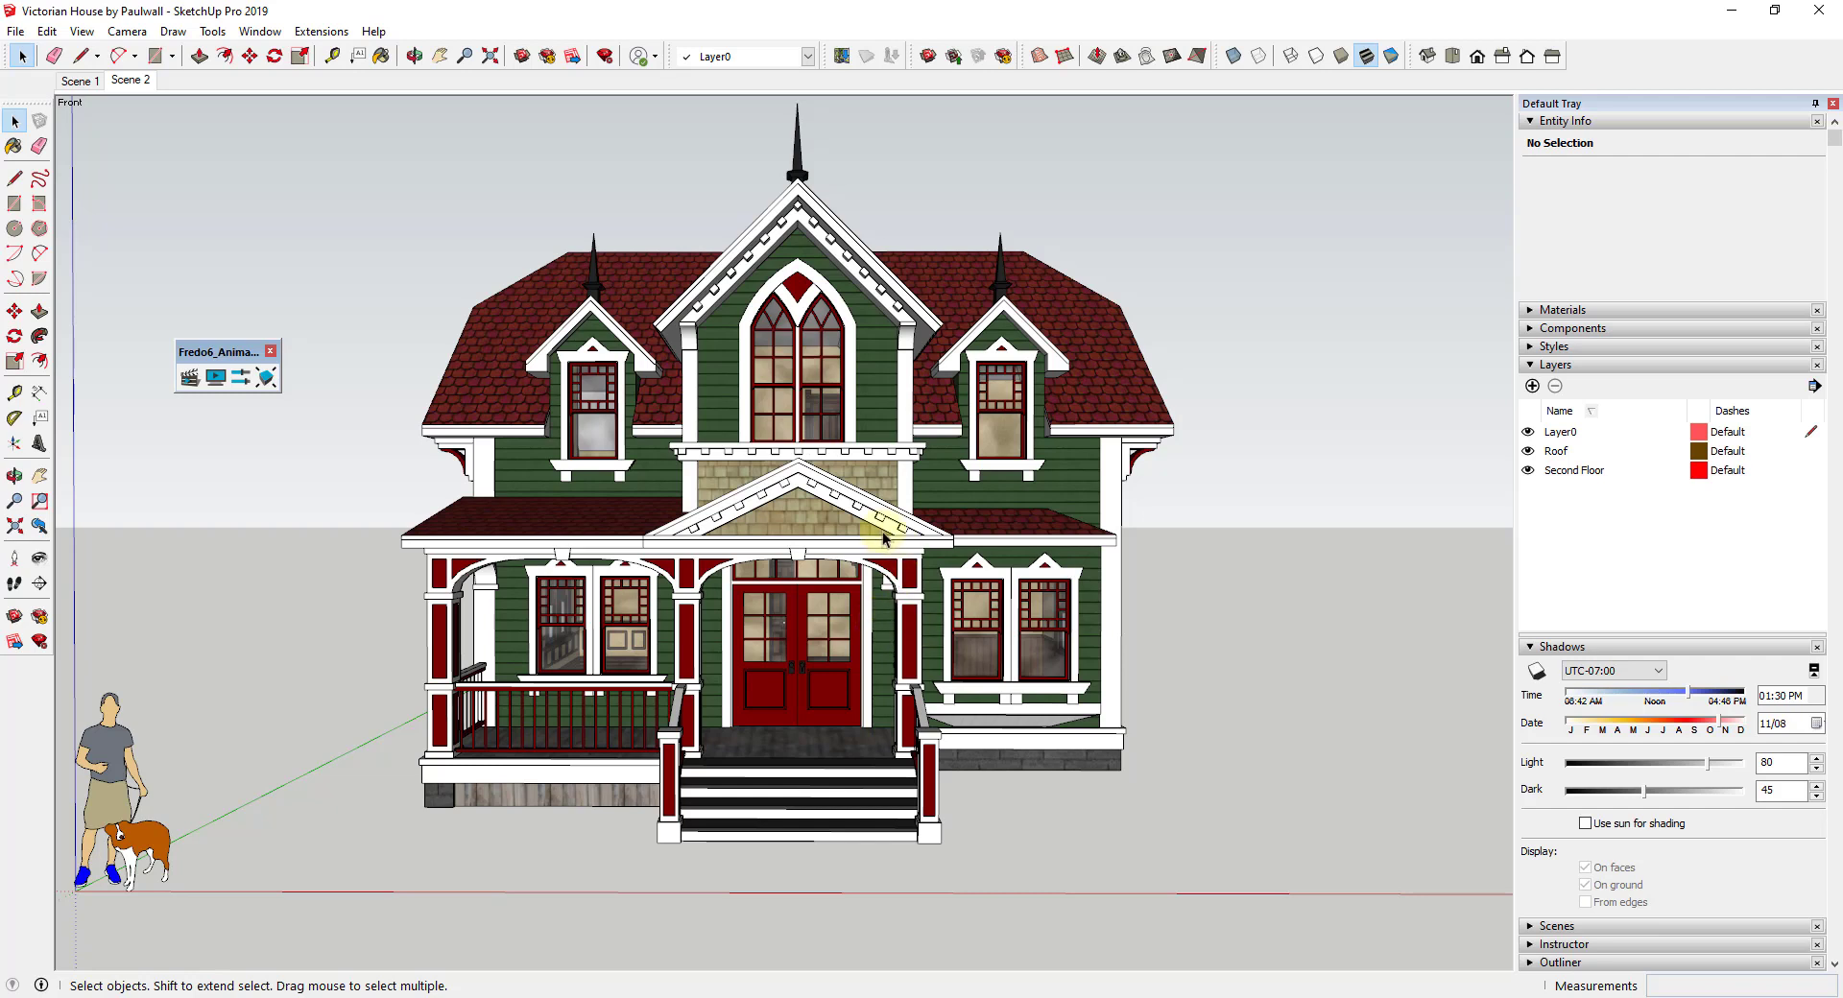
drag(208, 353, 249, 353)
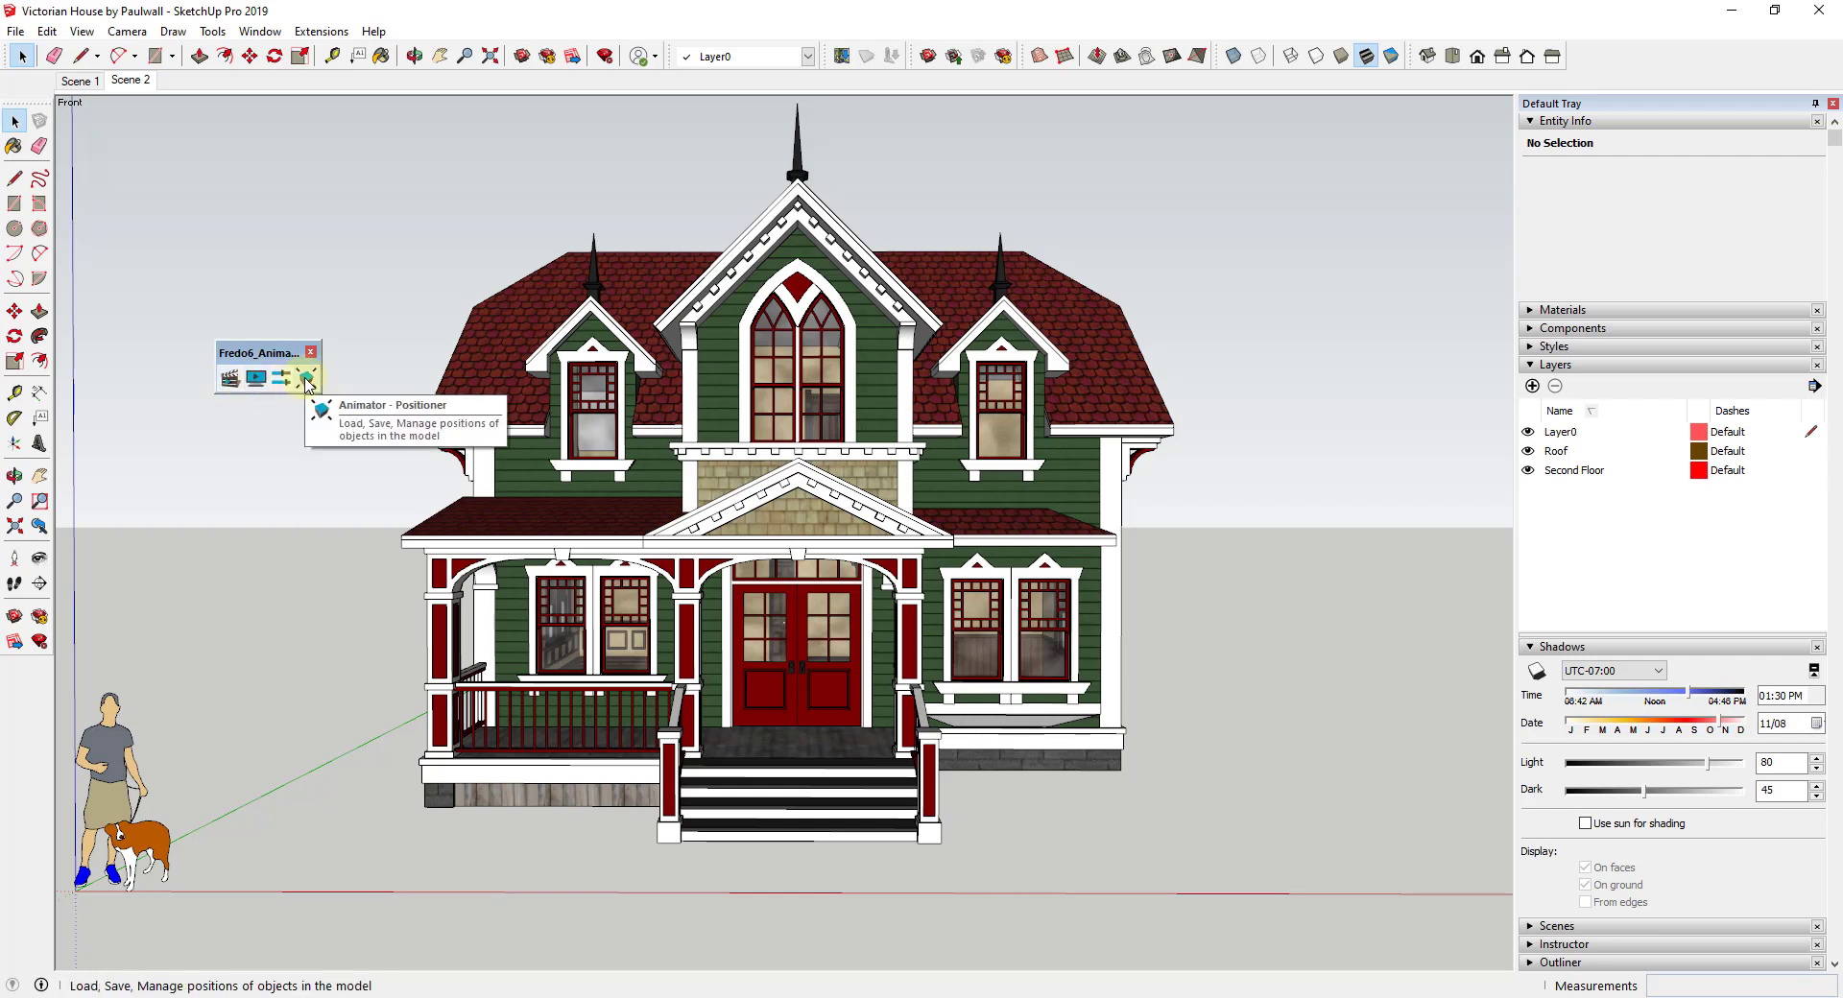
click(230, 380)
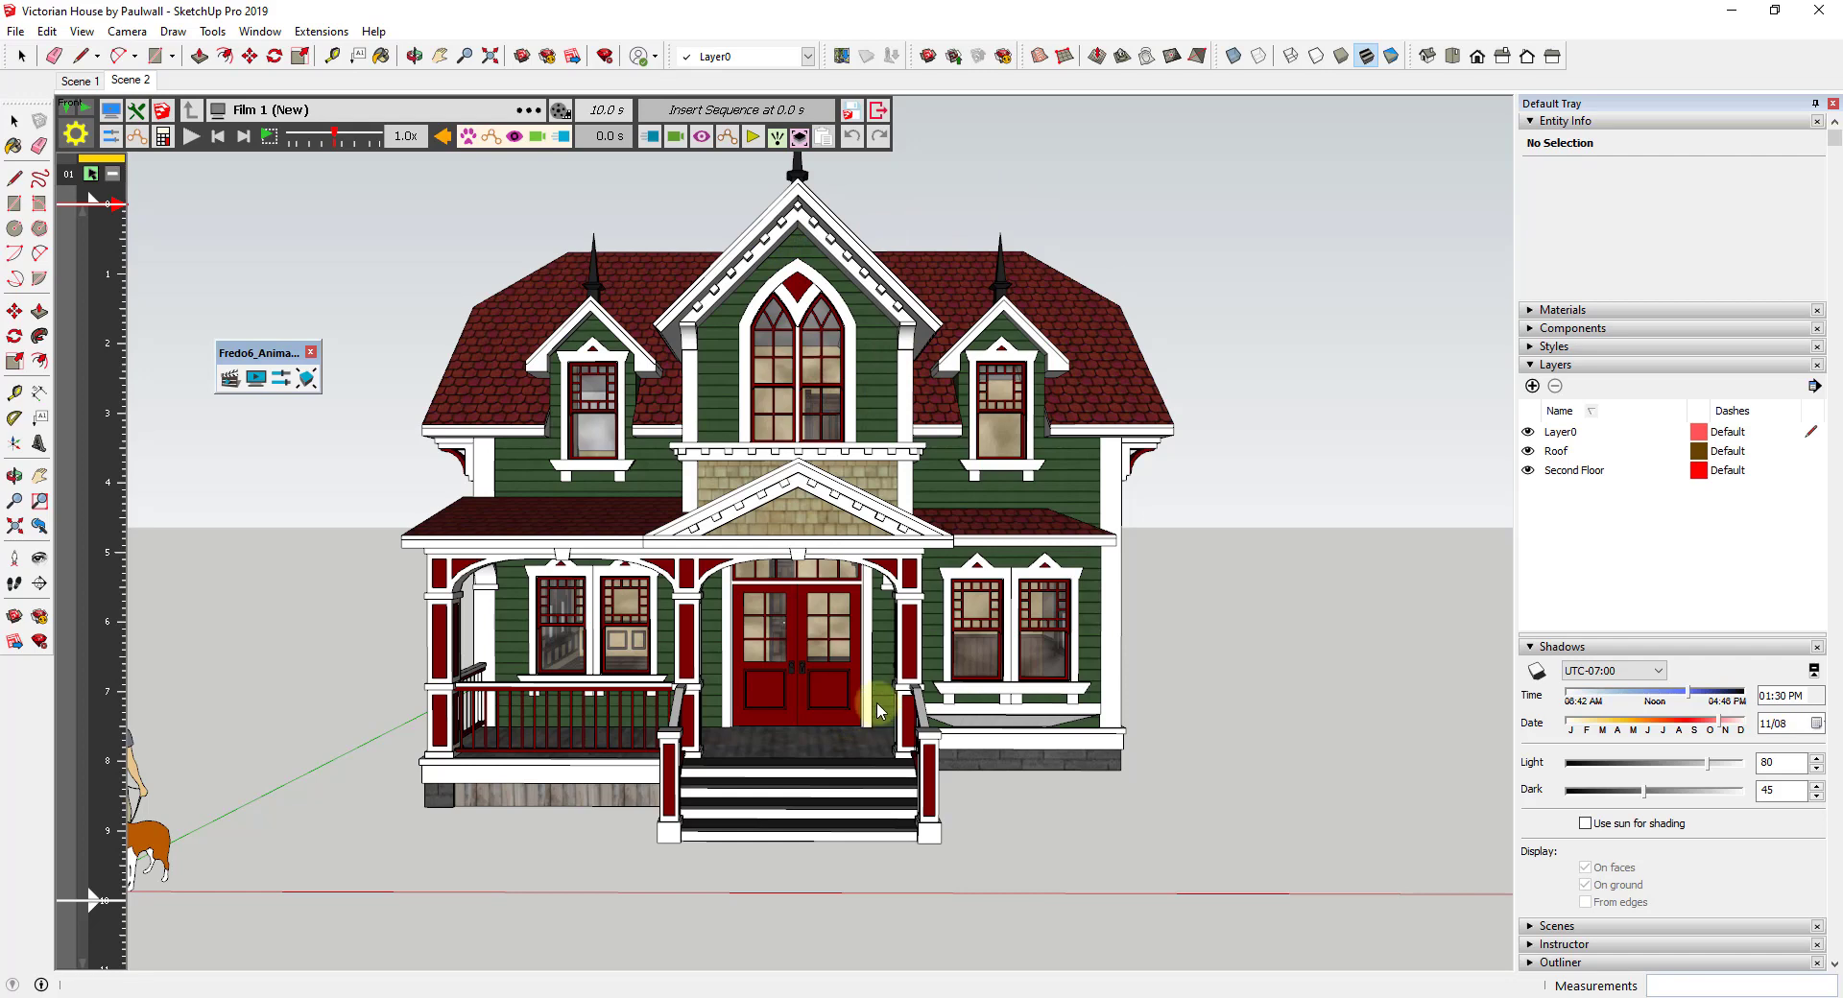
Insert a new camera at 0.0 s and capture a view of the whole front facade for it.
scroll(802, 711, up, 2)
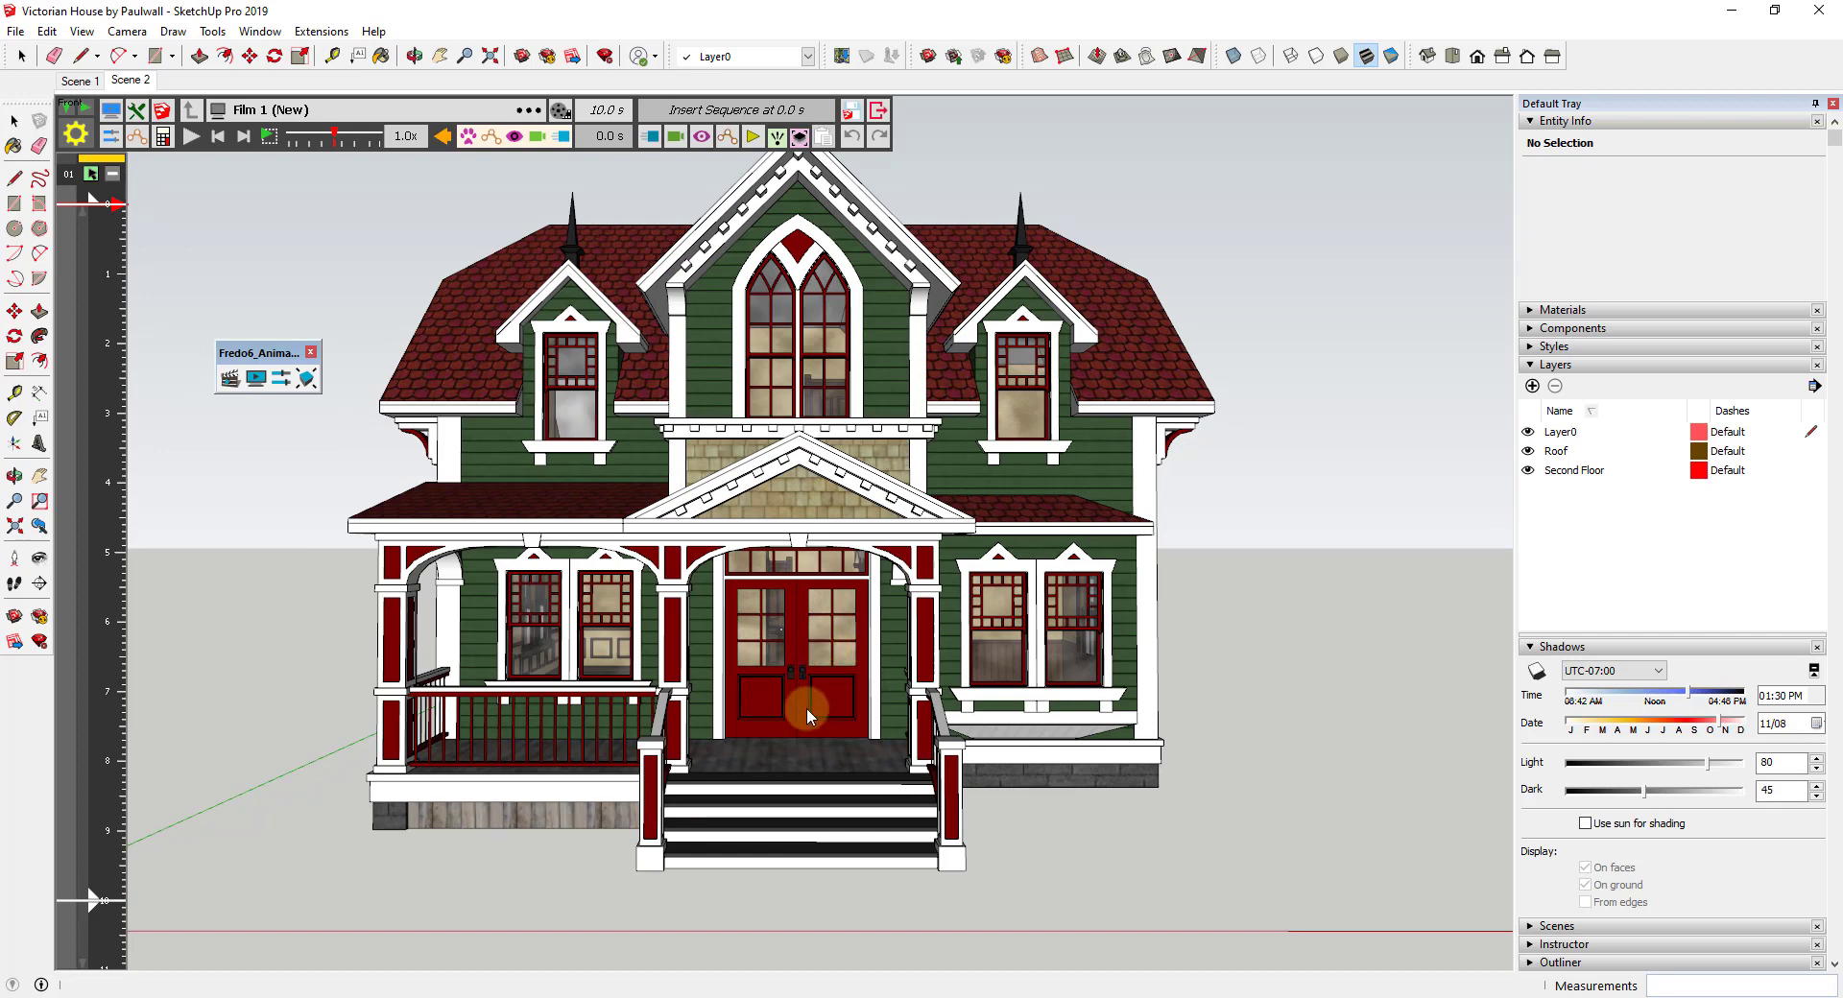
middle_drag(797, 705, 804, 693)
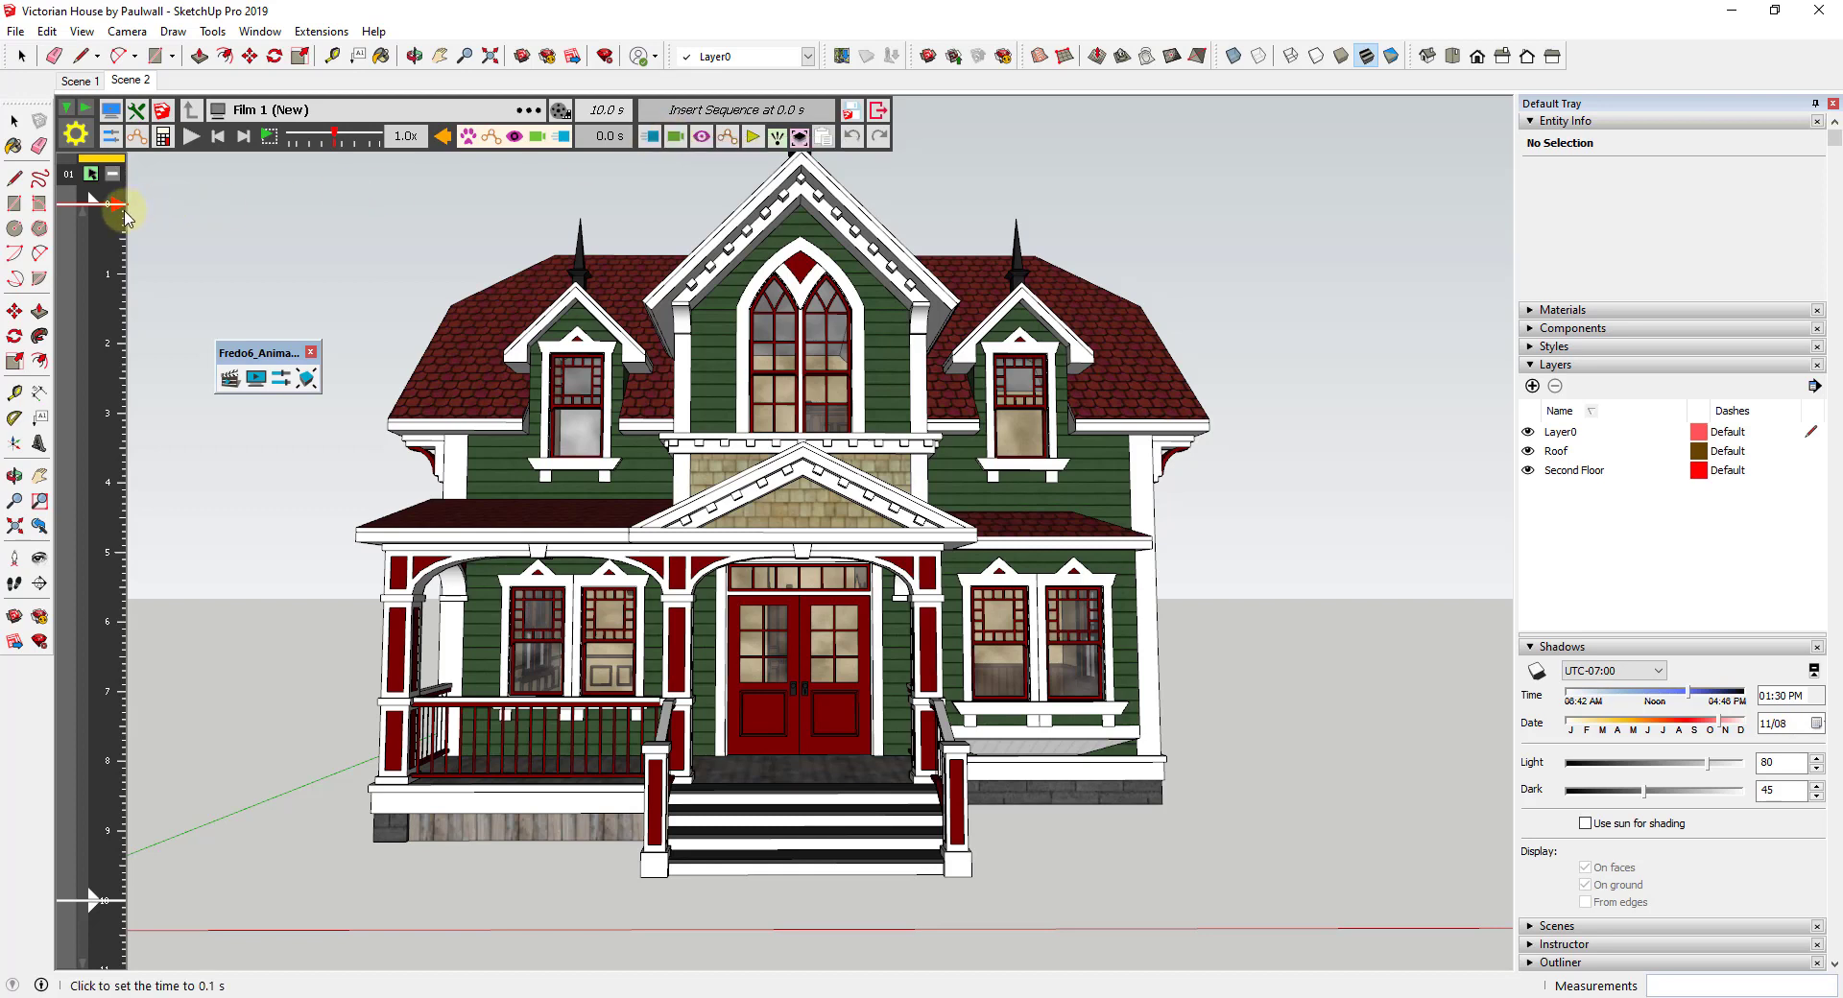
click(676, 139)
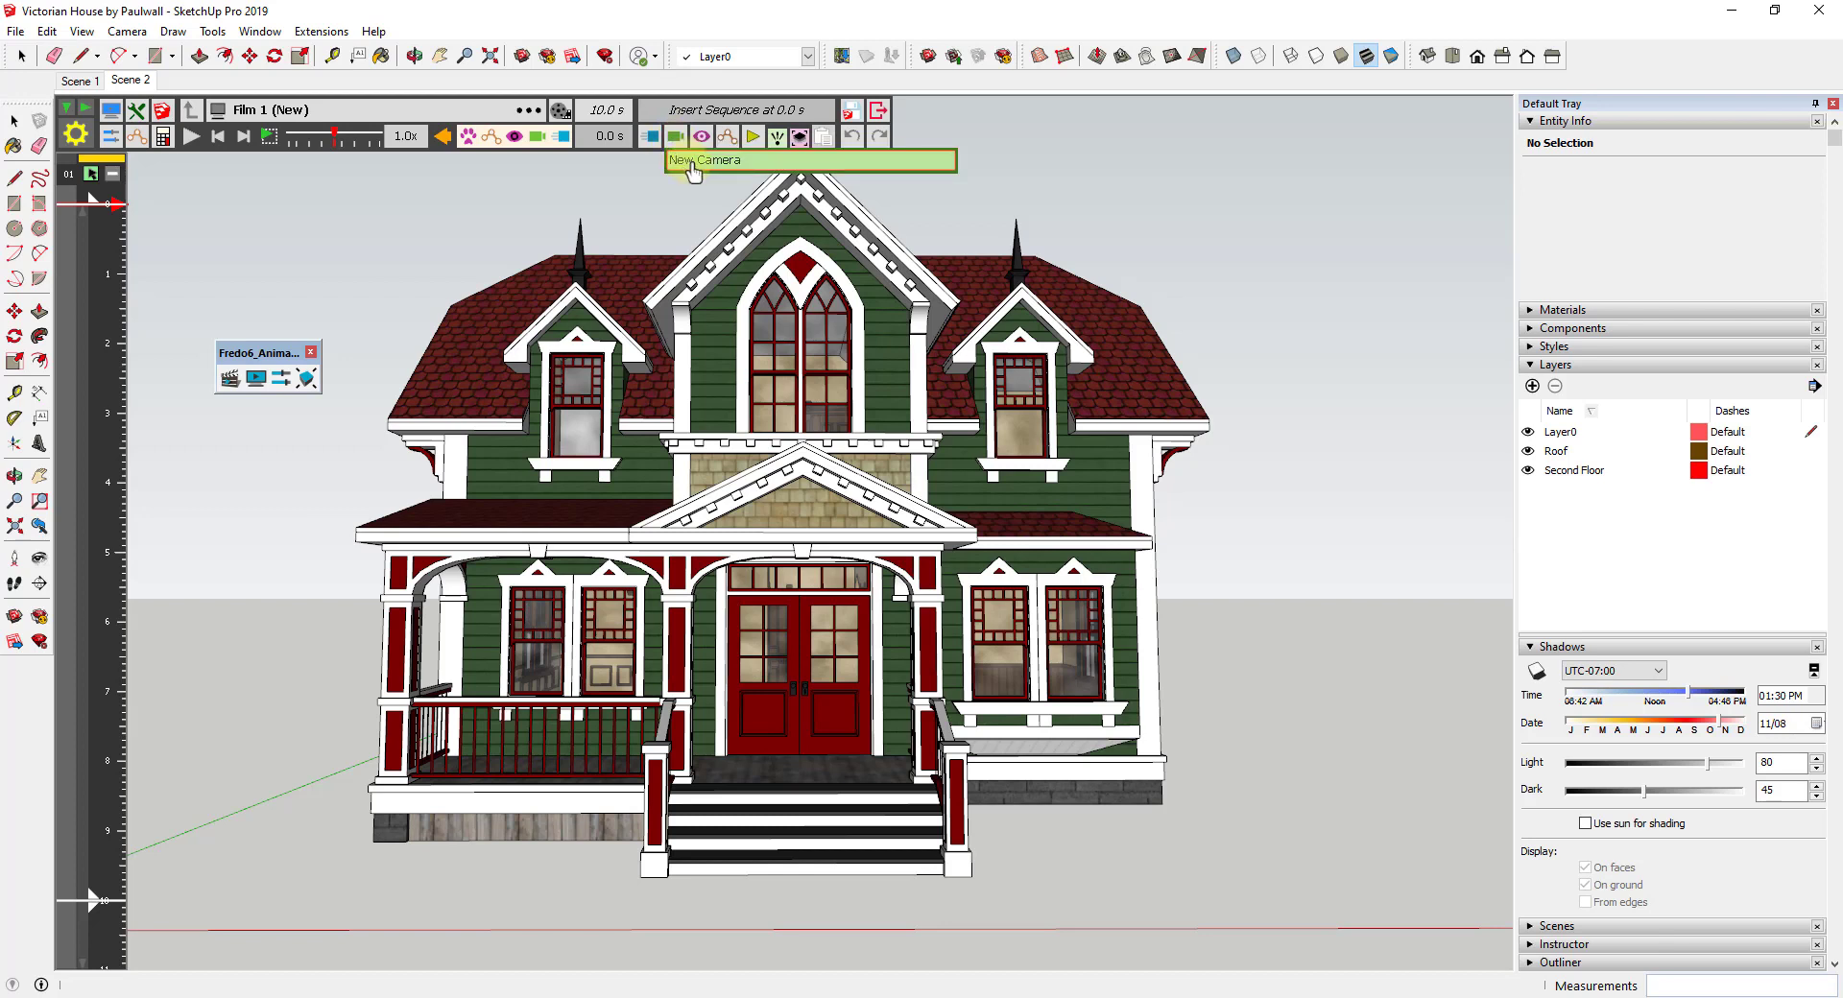
click(693, 165)
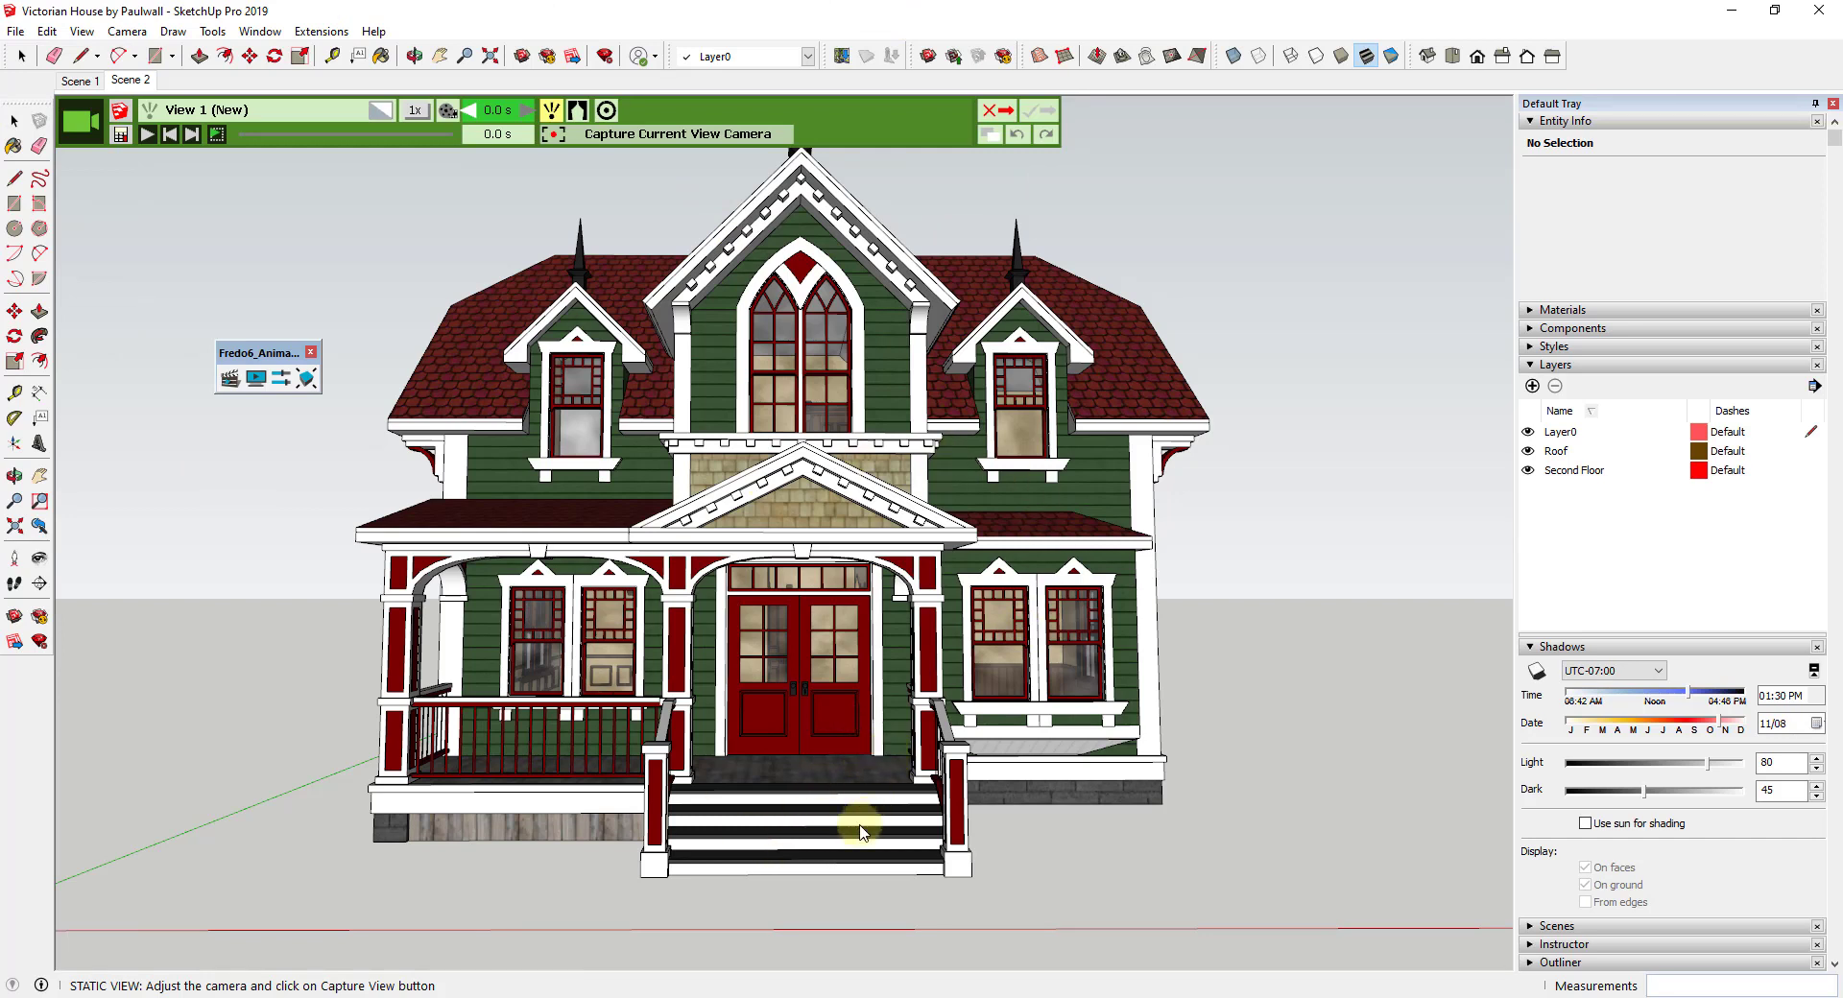
mouse_move(852, 821)
middle_down()
mouse_move(851, 794)
mouse_move(868, 809)
middle_up()
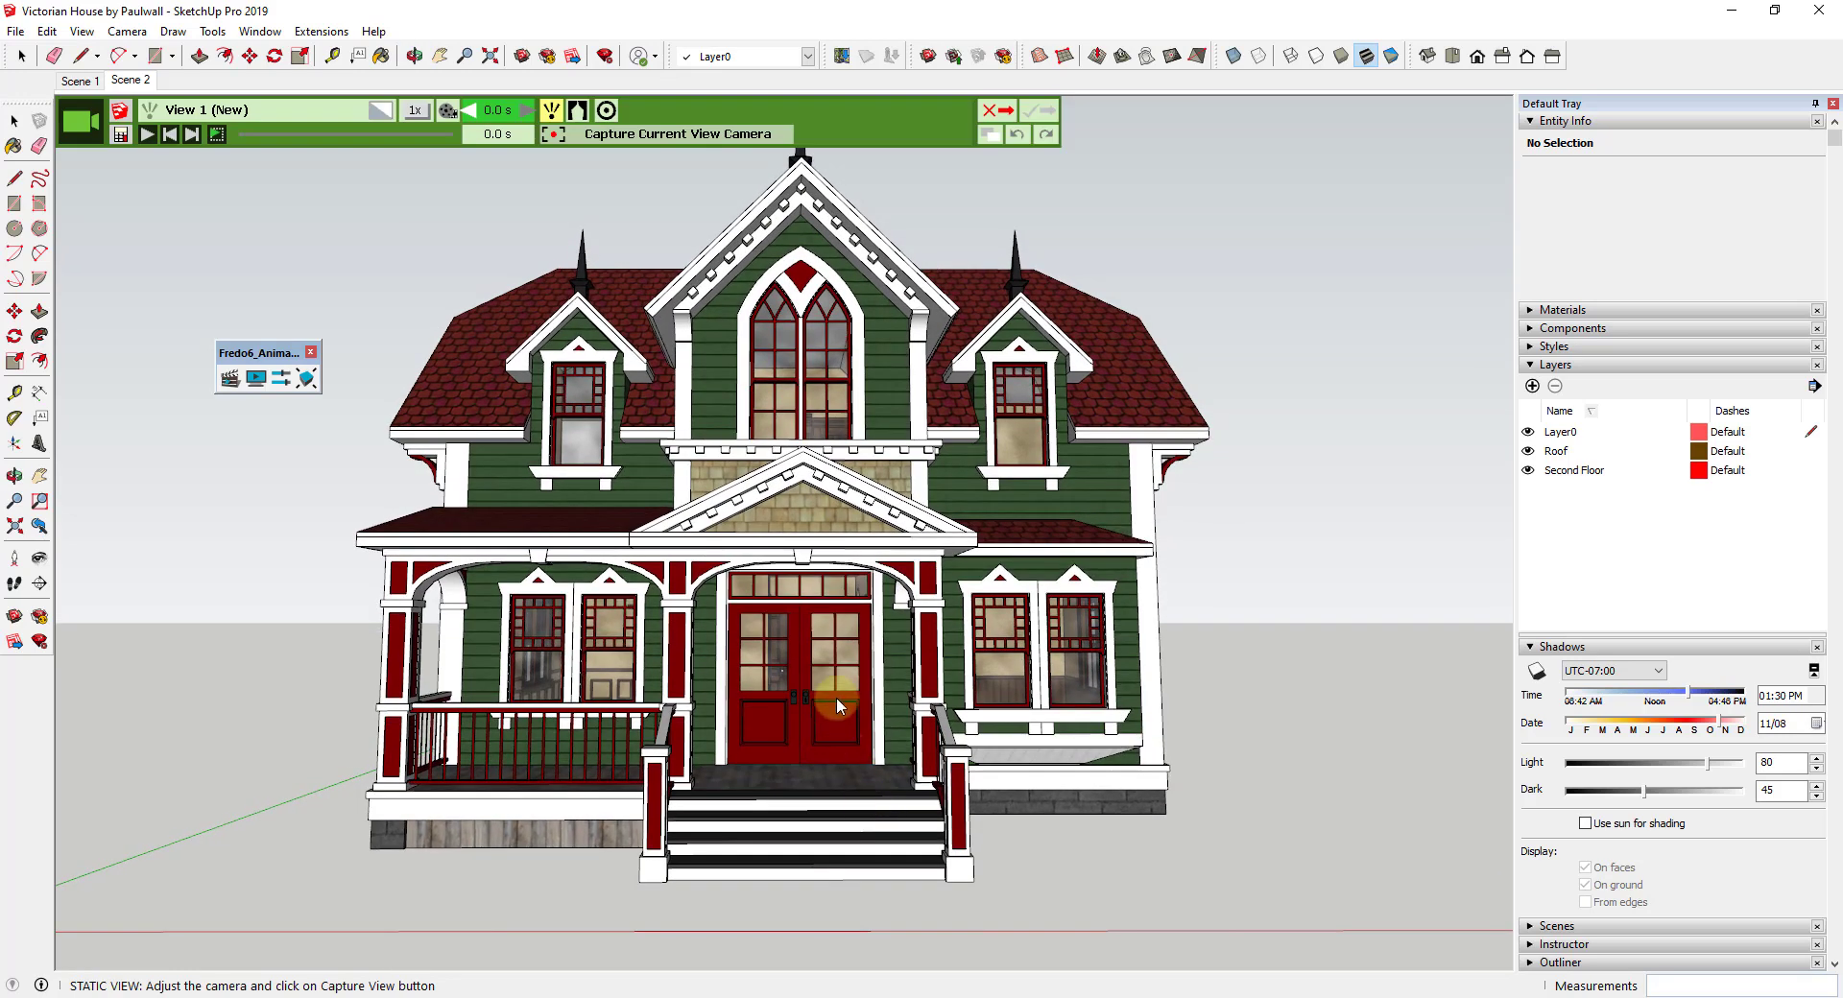
mouse_move(853, 741)
middle_down()
mouse_move(869, 702)
mouse_move(856, 744)
mouse_move(853, 729)
middle_up()
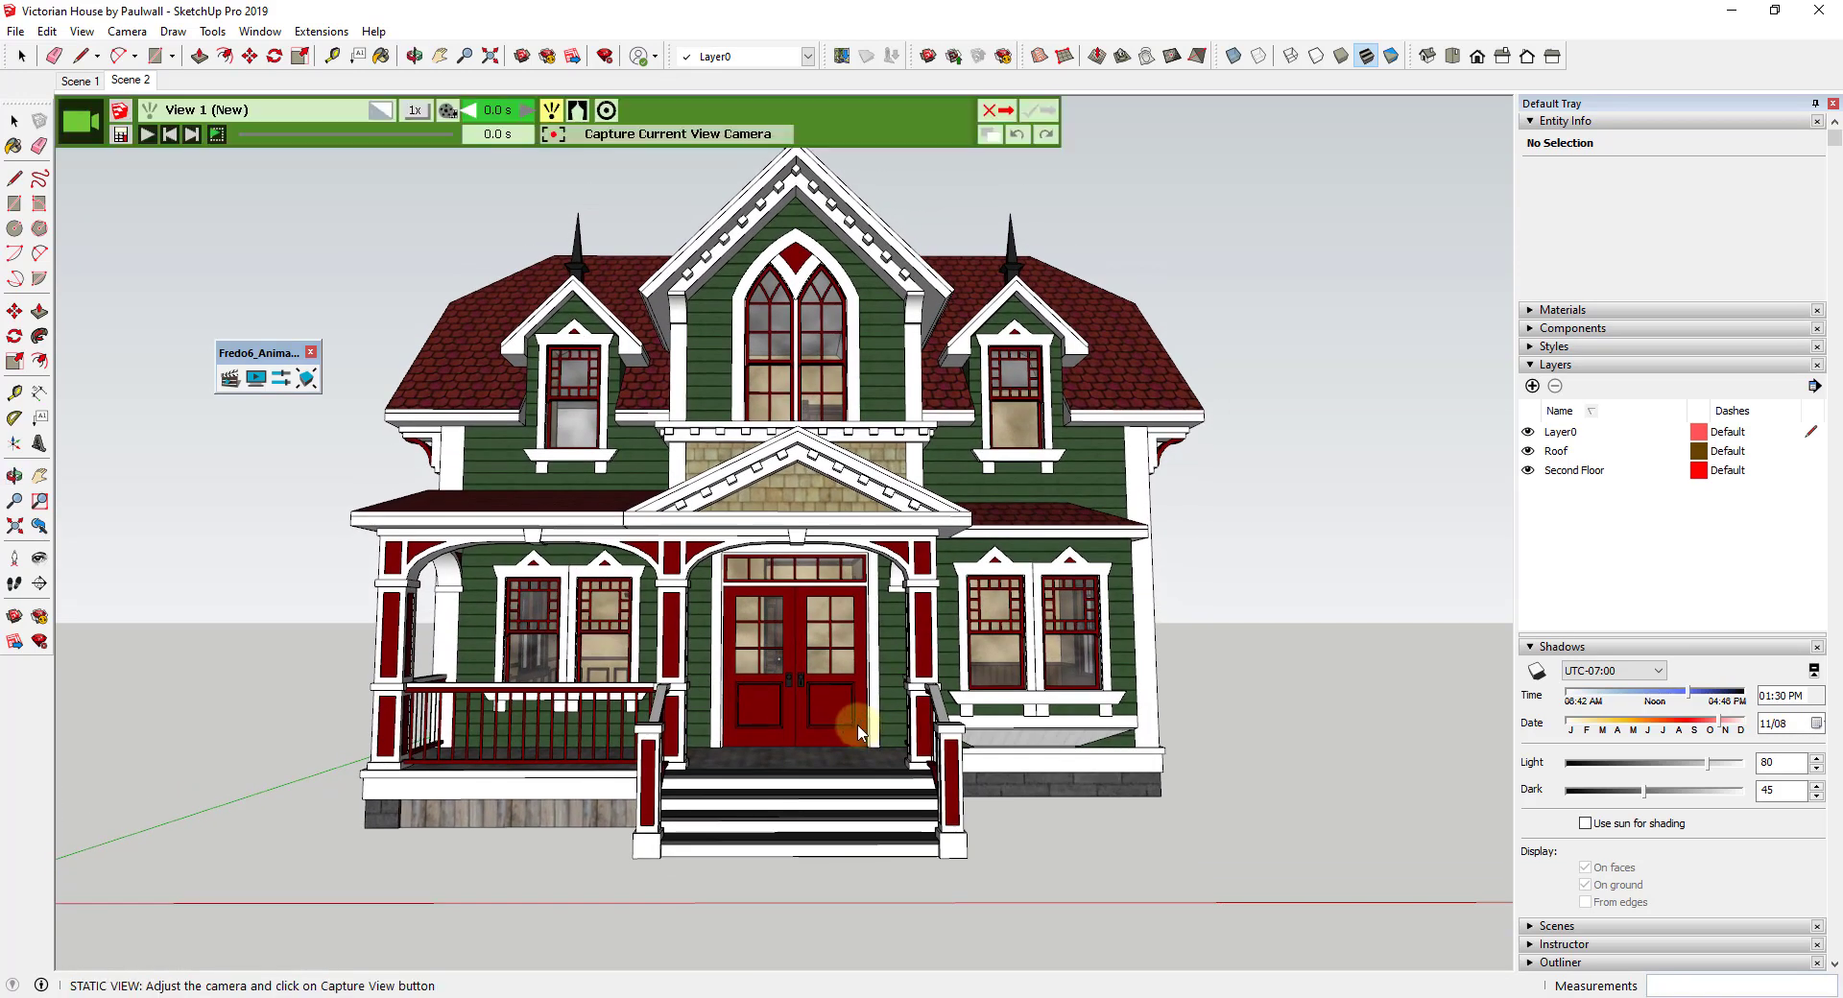
click(660, 140)
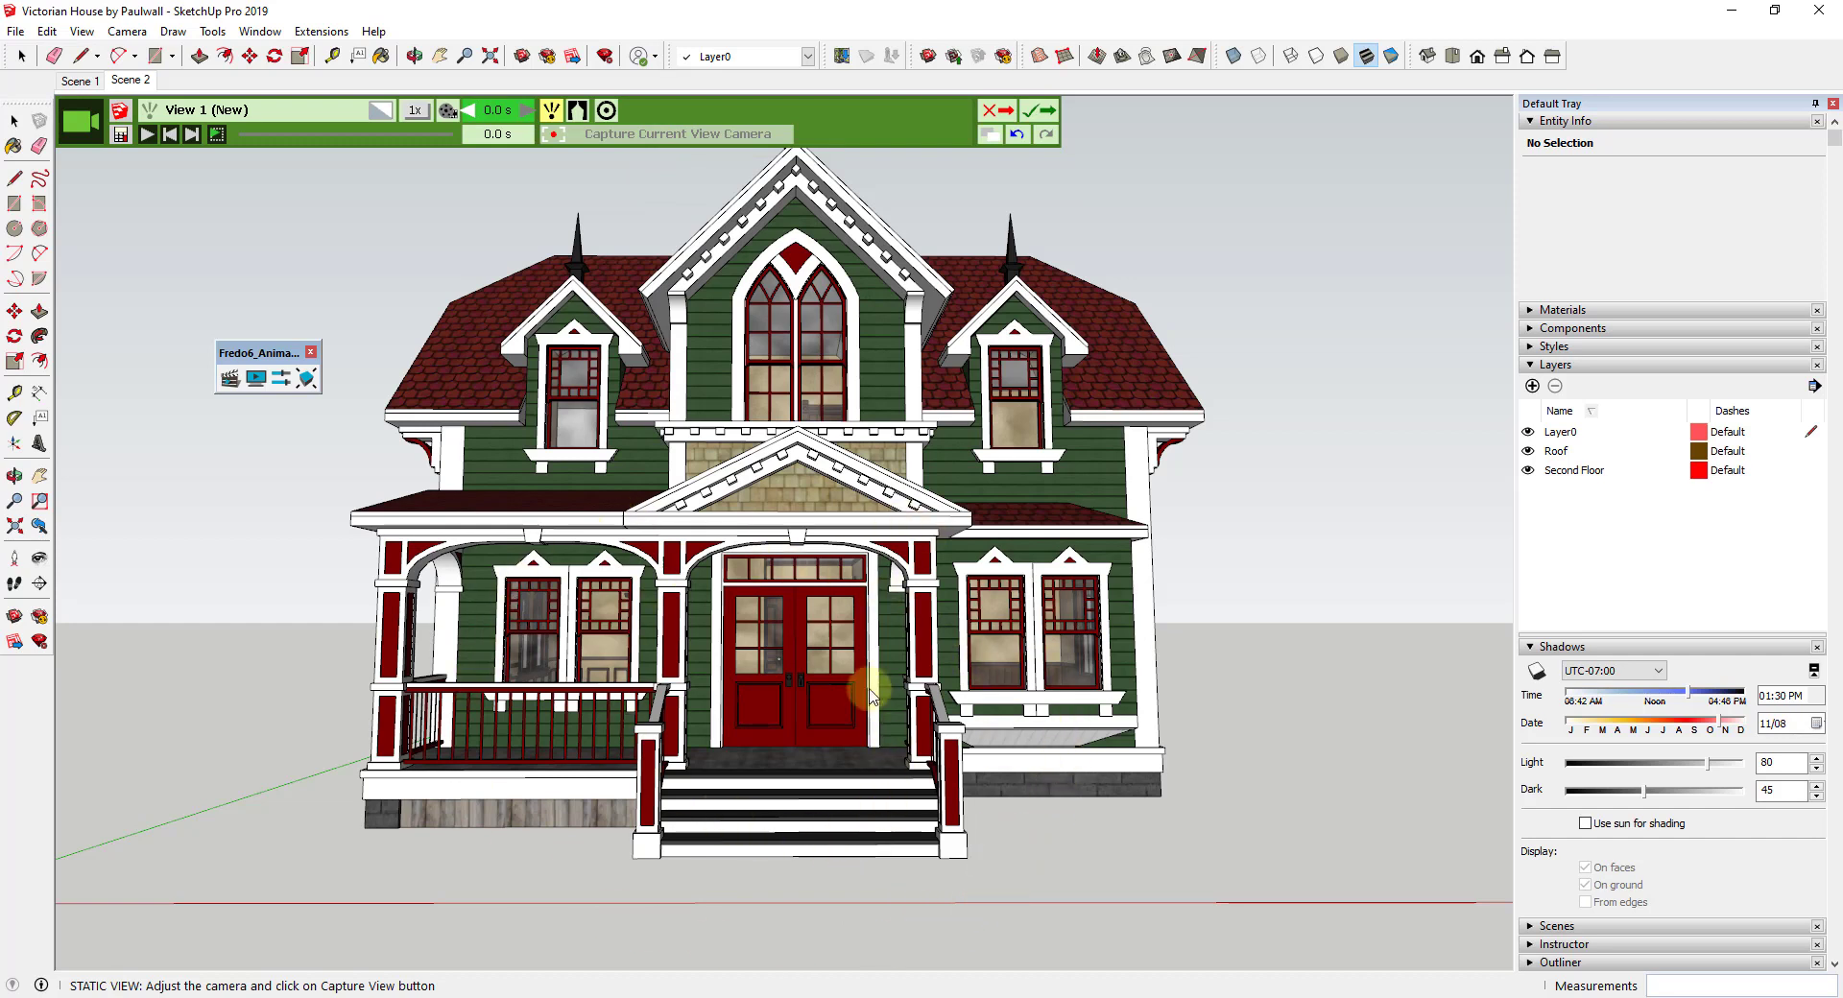
click(1046, 115)
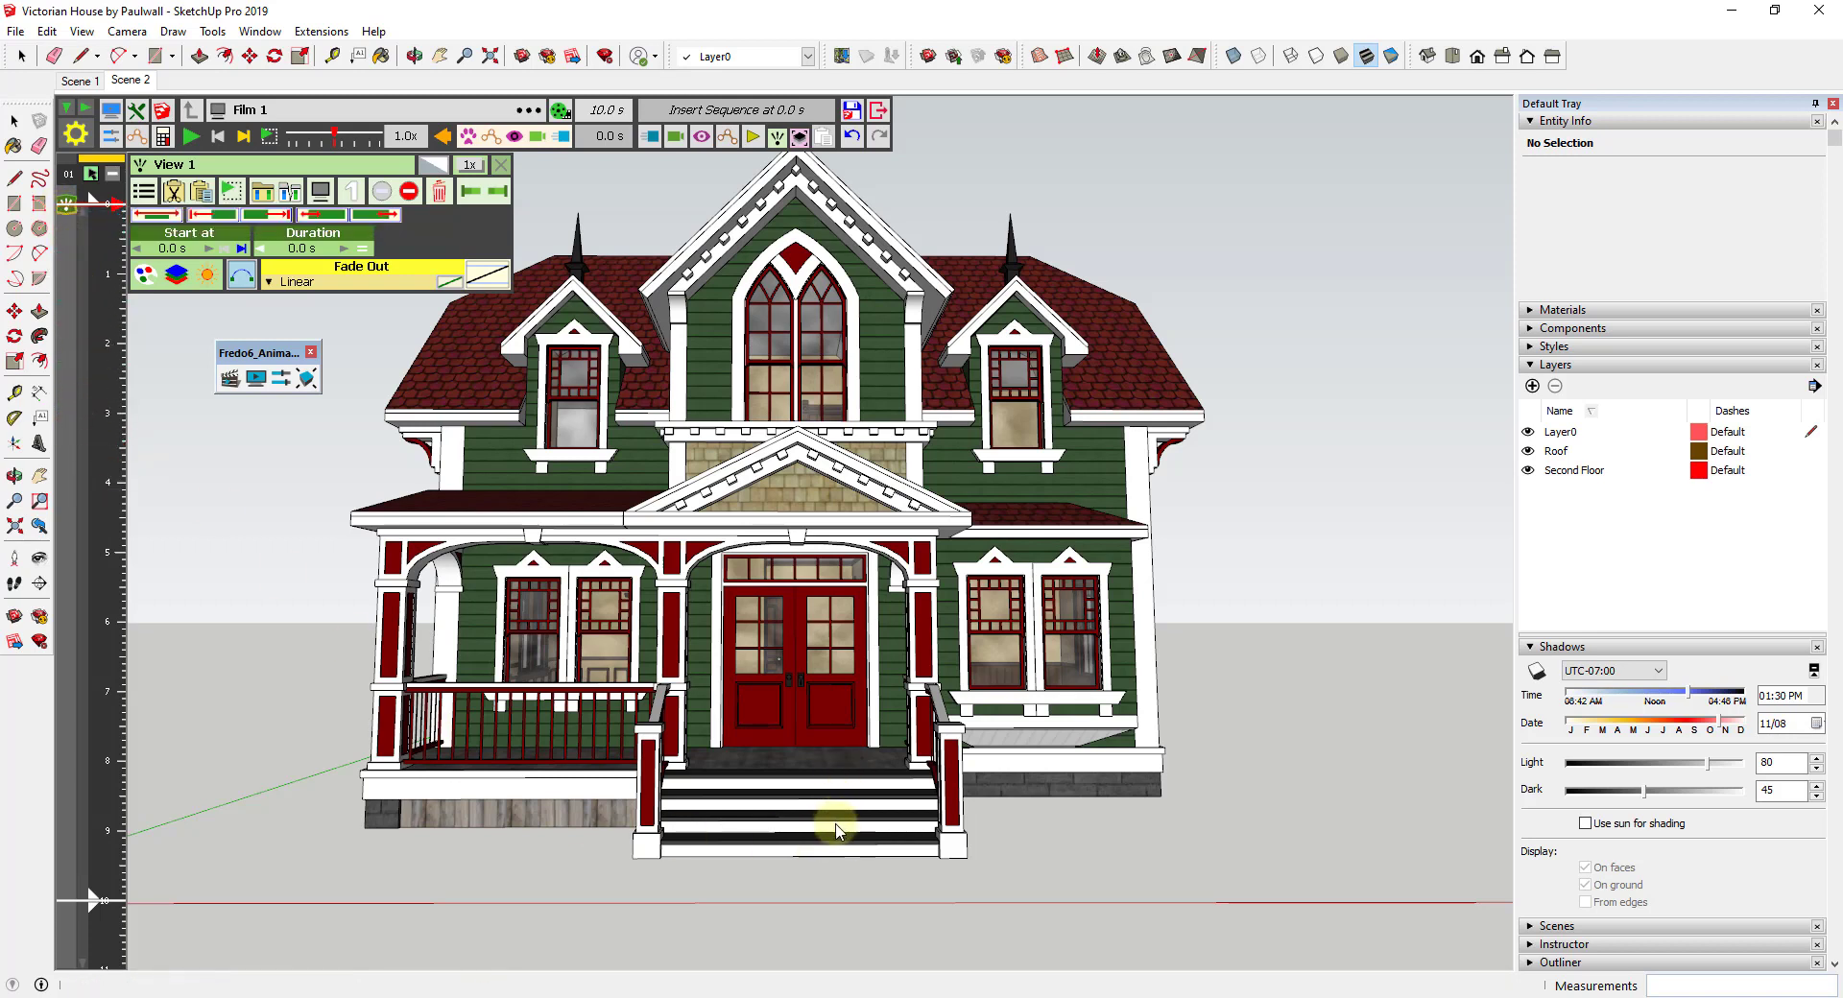
scroll(823, 840, up, 1)
scroll(824, 840, up, 6)
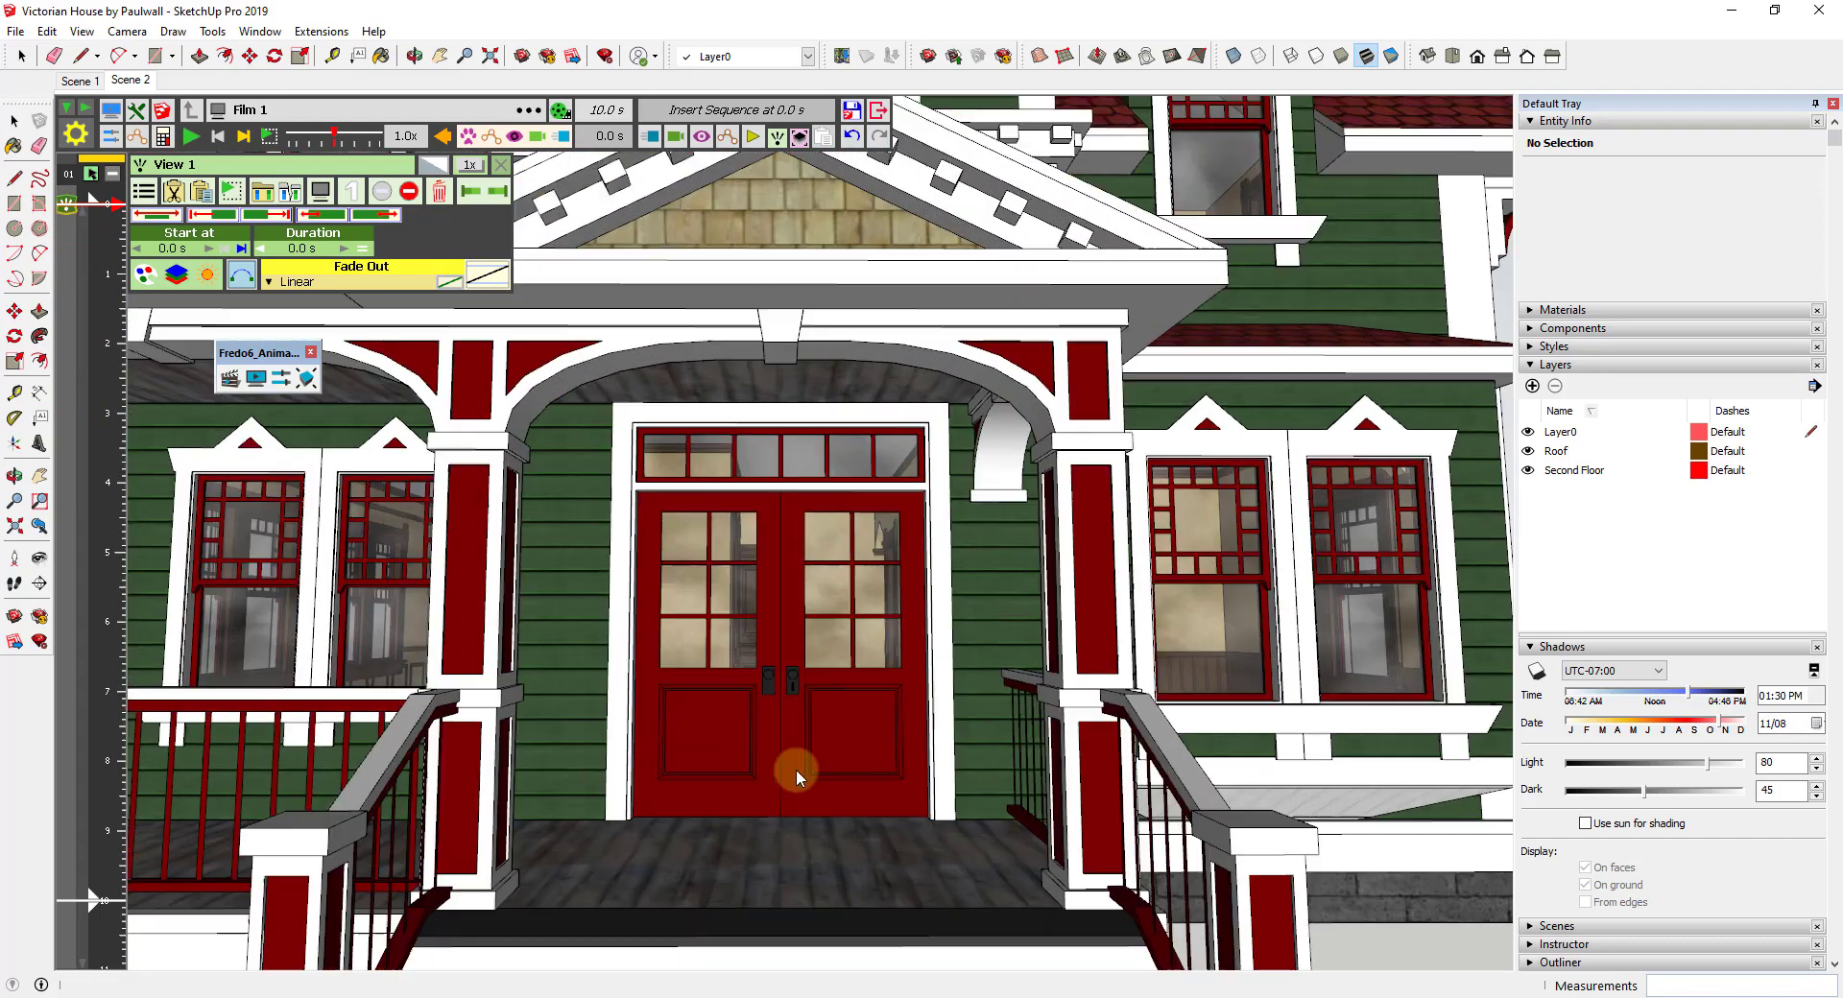
scroll(779, 620, down, 1)
scroll(763, 591, up, 2)
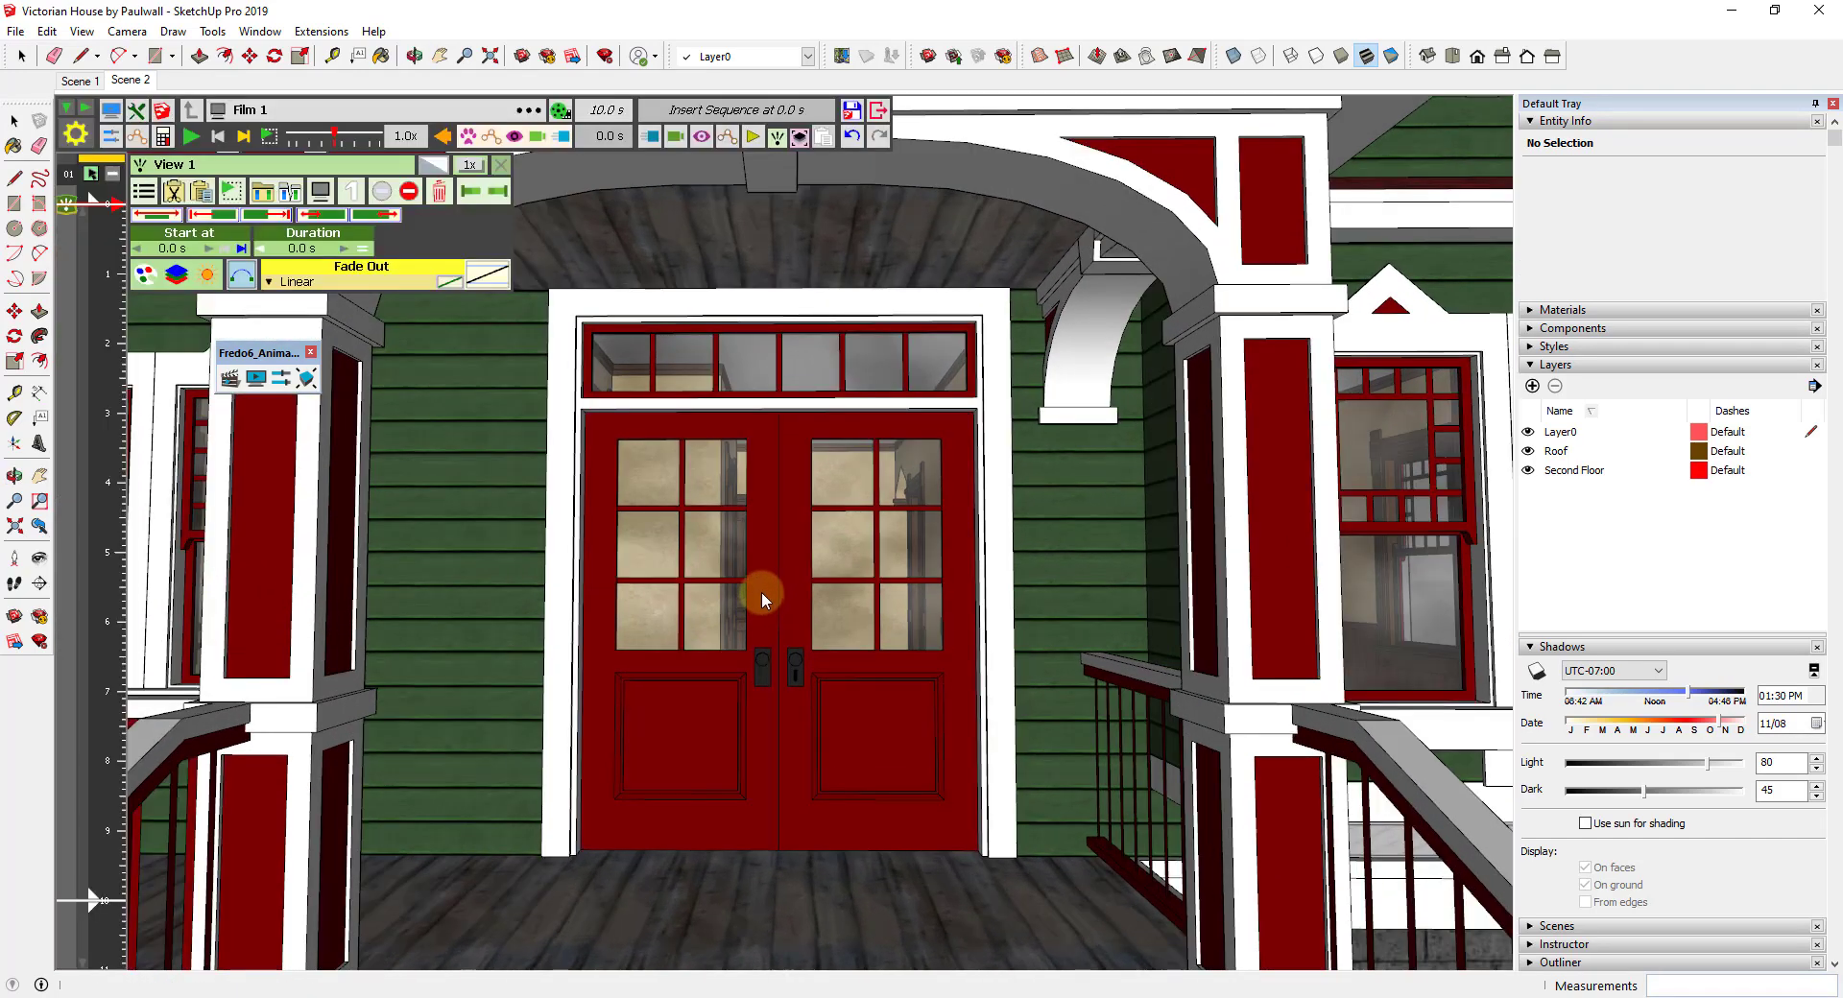
scroll(775, 622, up, 2)
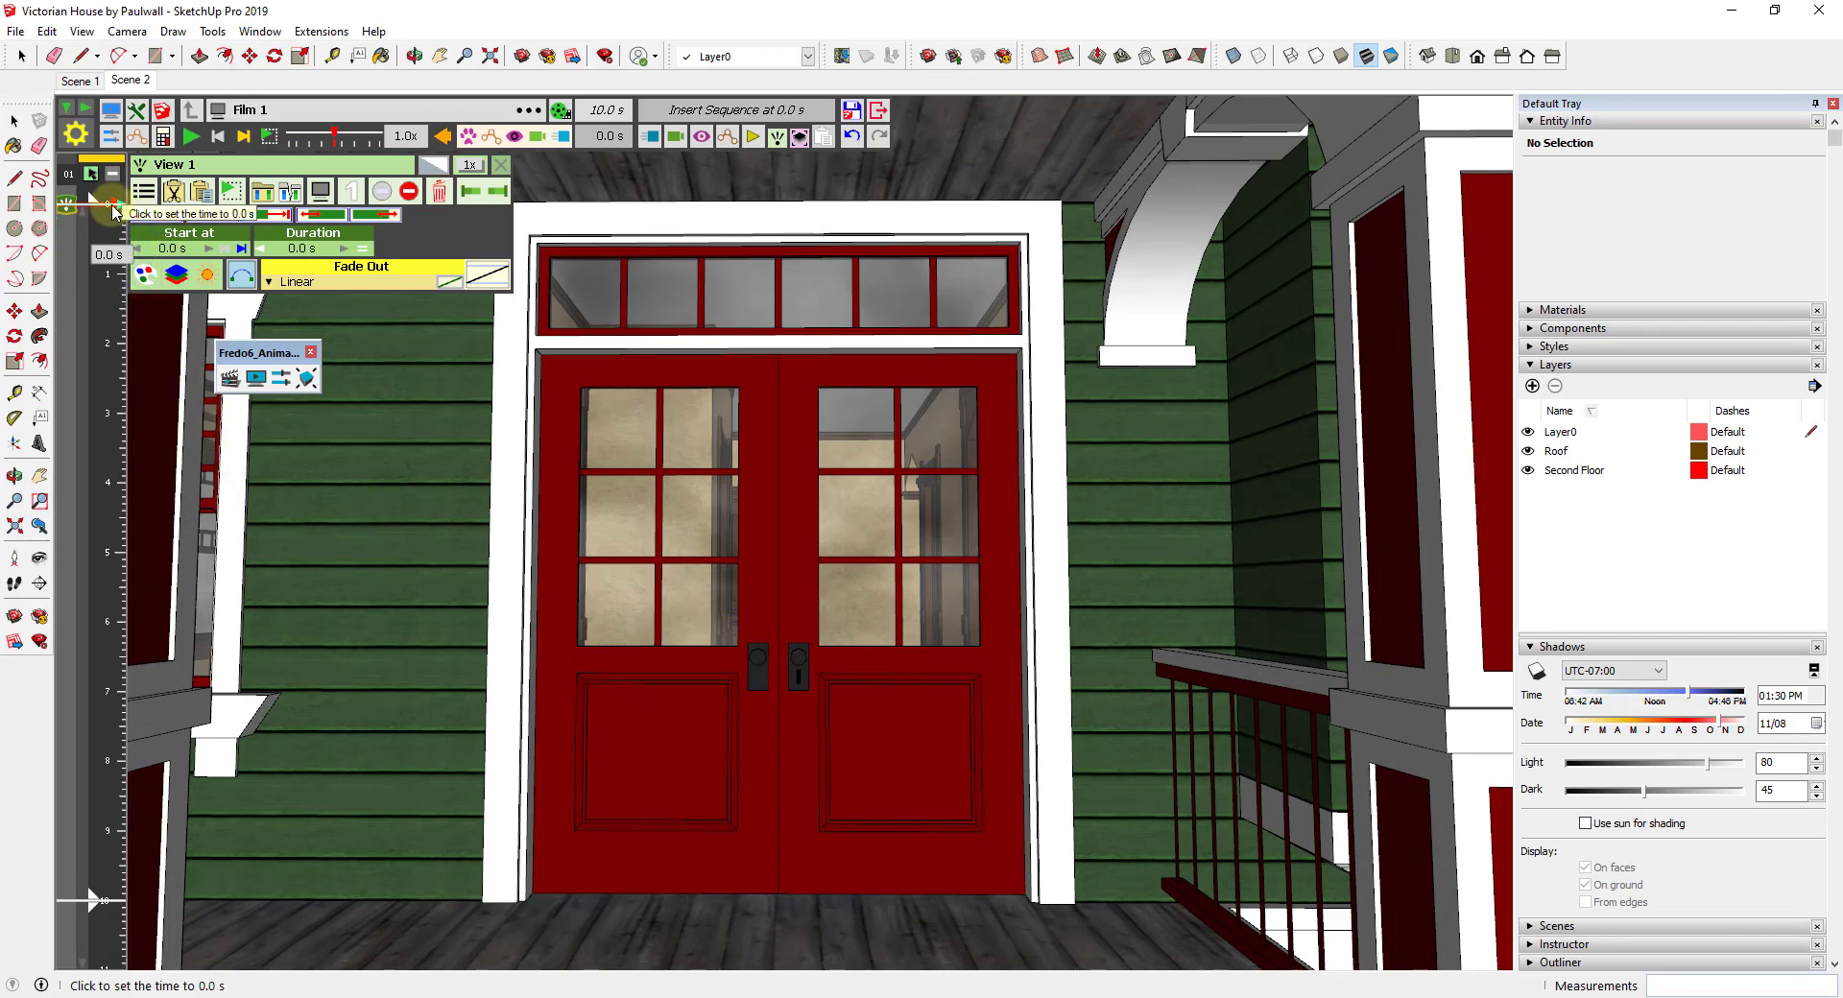
Insert a new camera at 2.0 s on the timeline and capture a close-up of the front double doors for it.
click(110, 347)
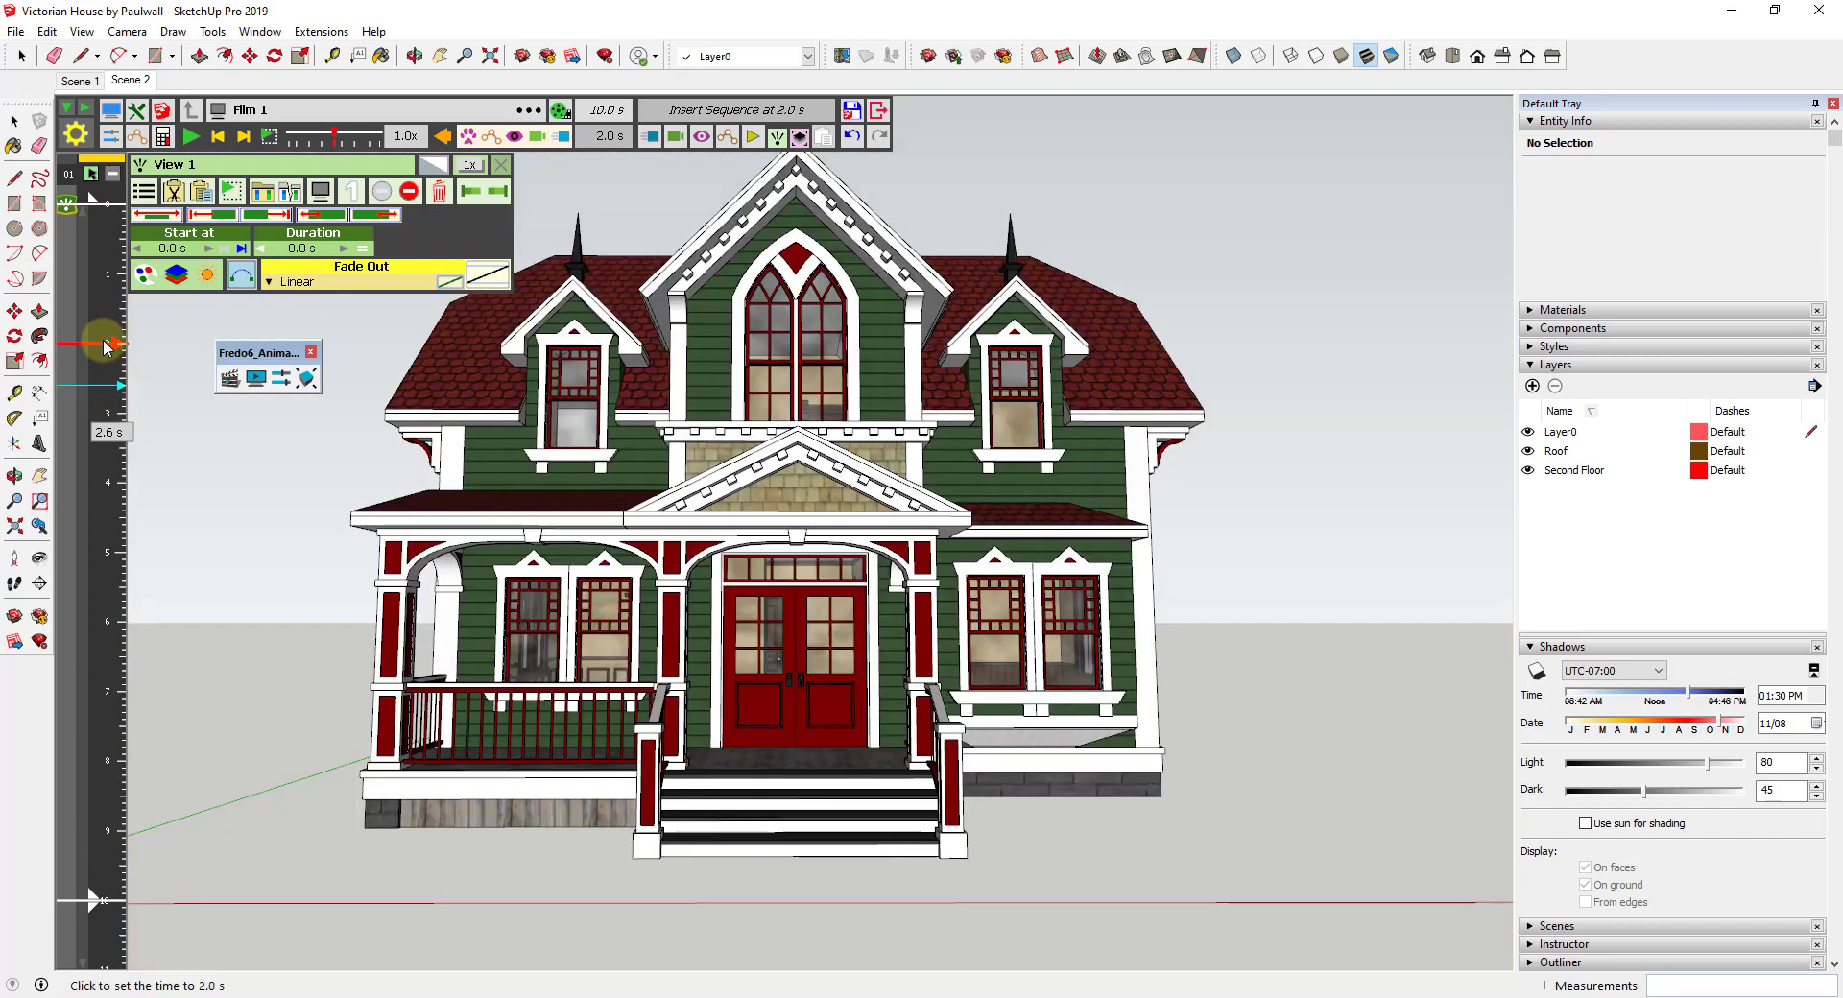
scroll(773, 757, up, 10)
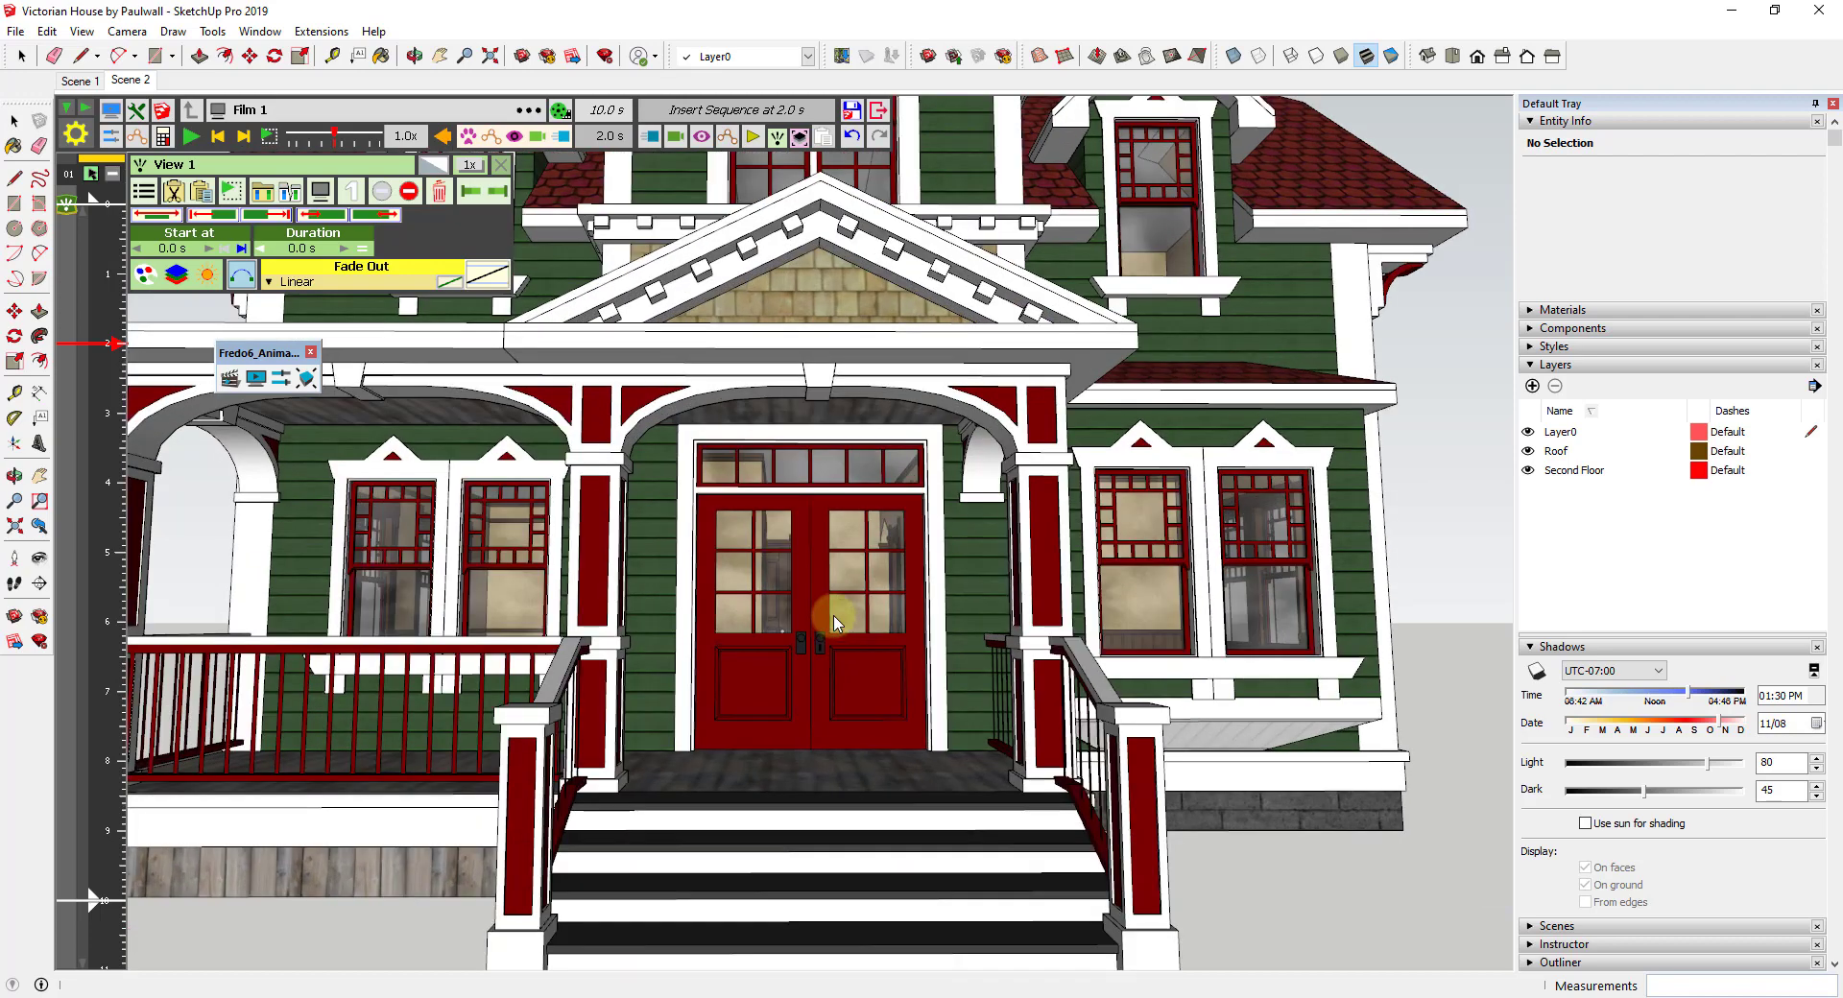
scroll(849, 568, up, 5)
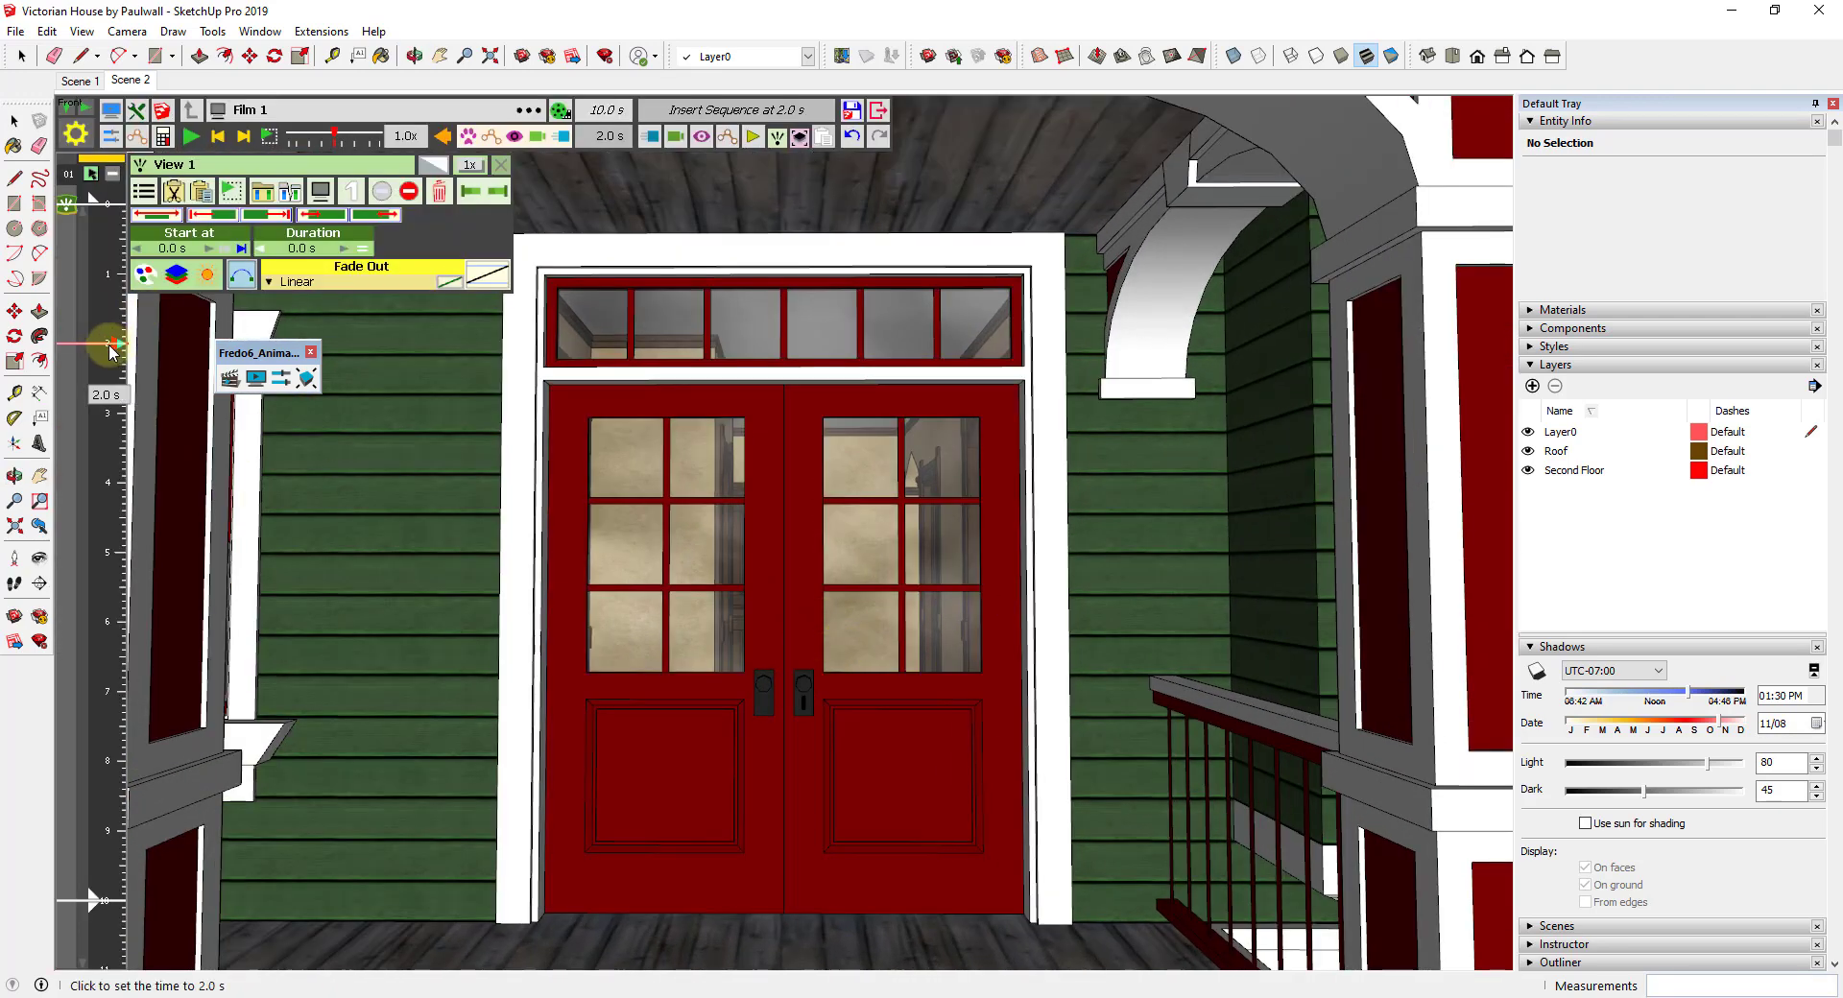
click(676, 136)
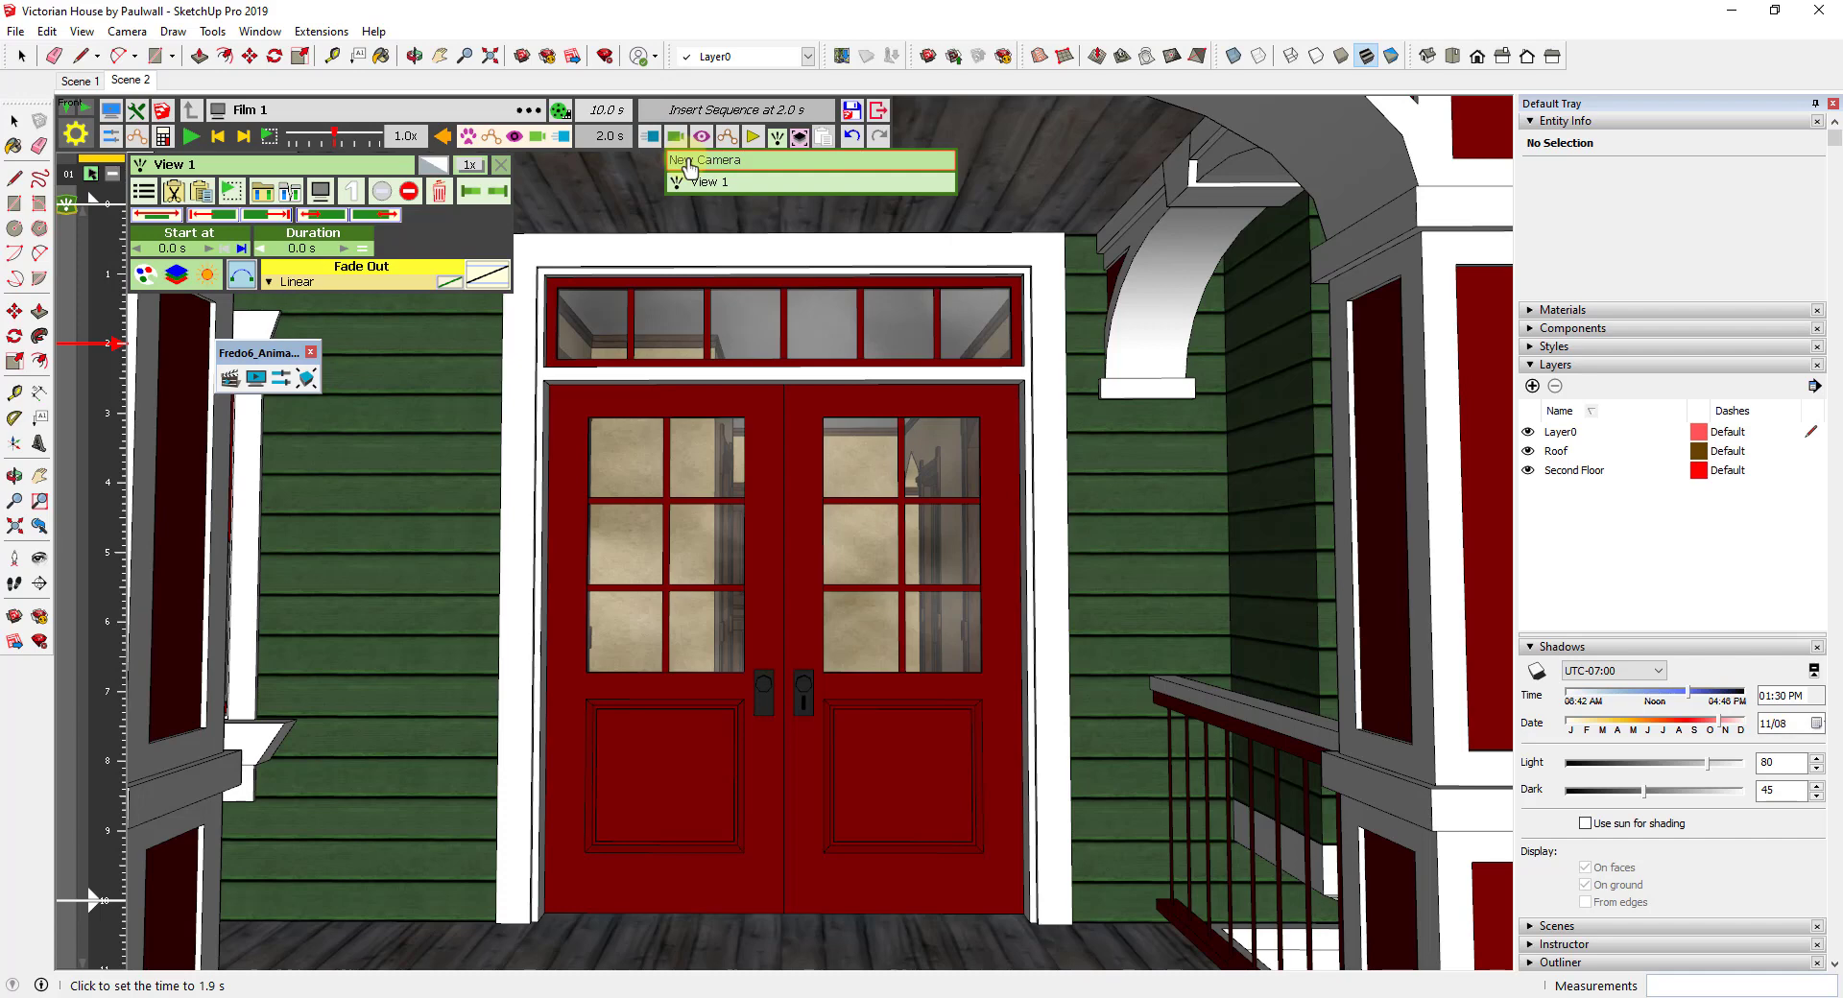
click(688, 162)
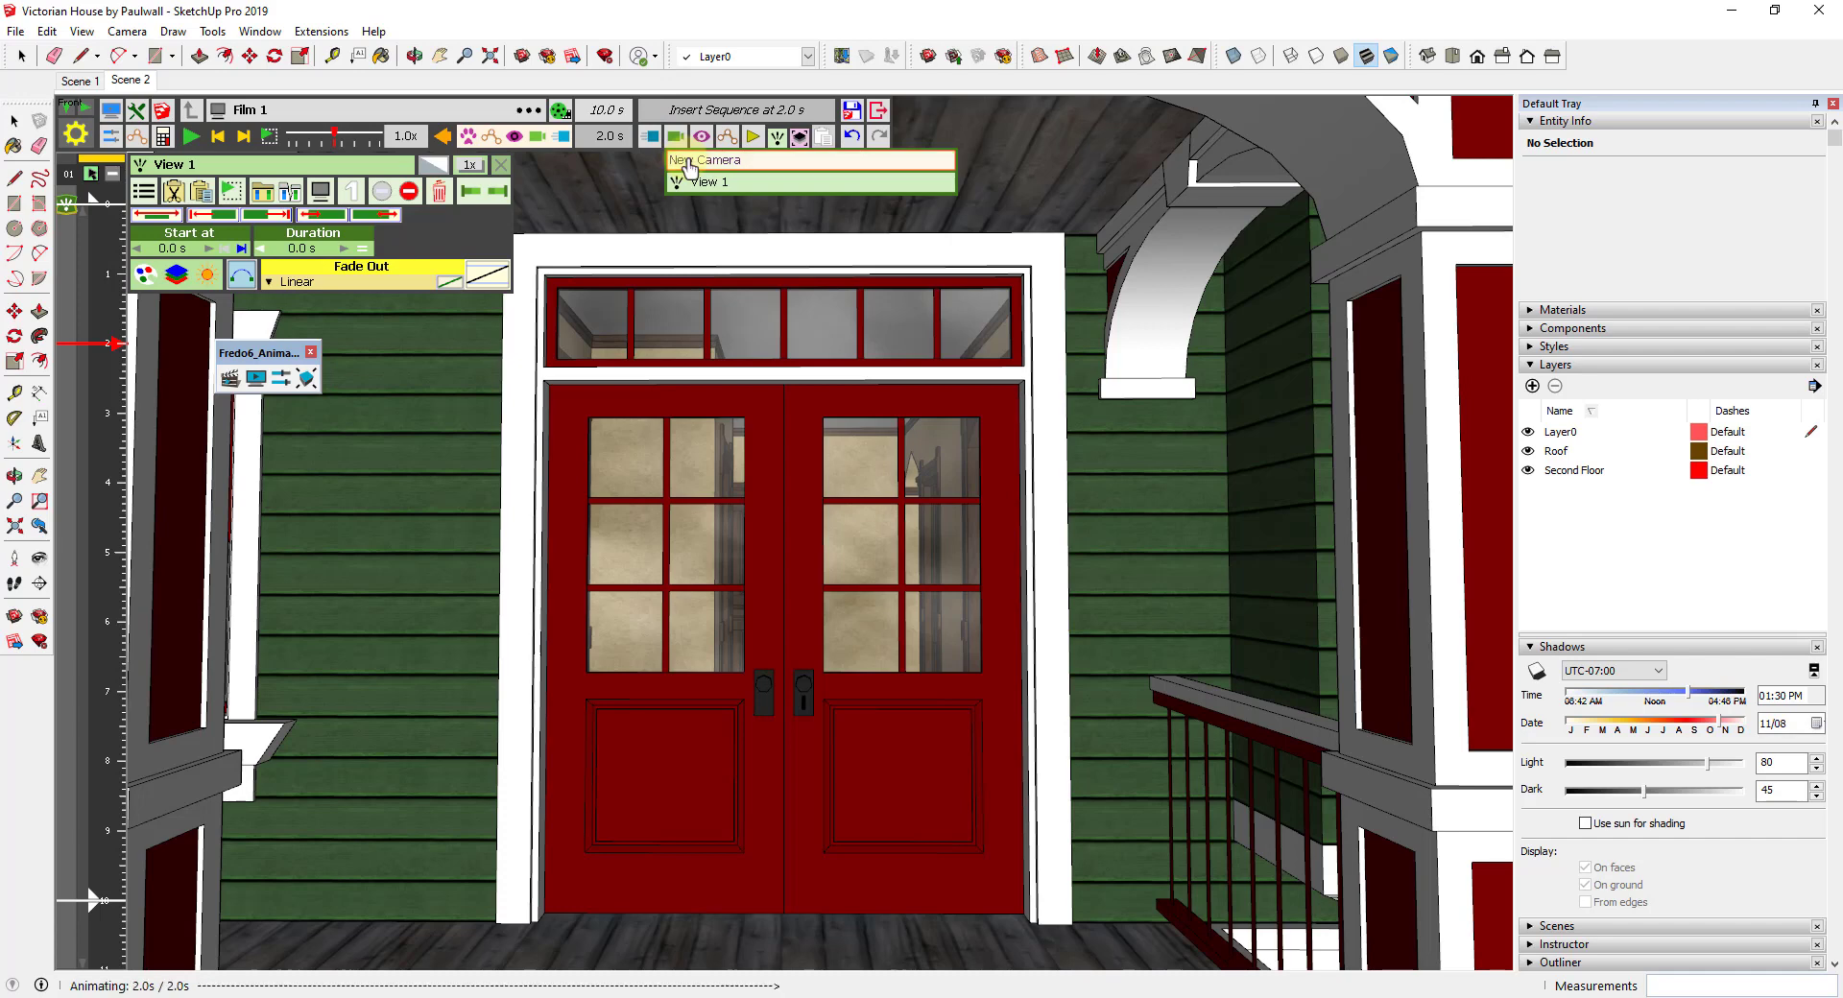
scroll(797, 768, up, 10)
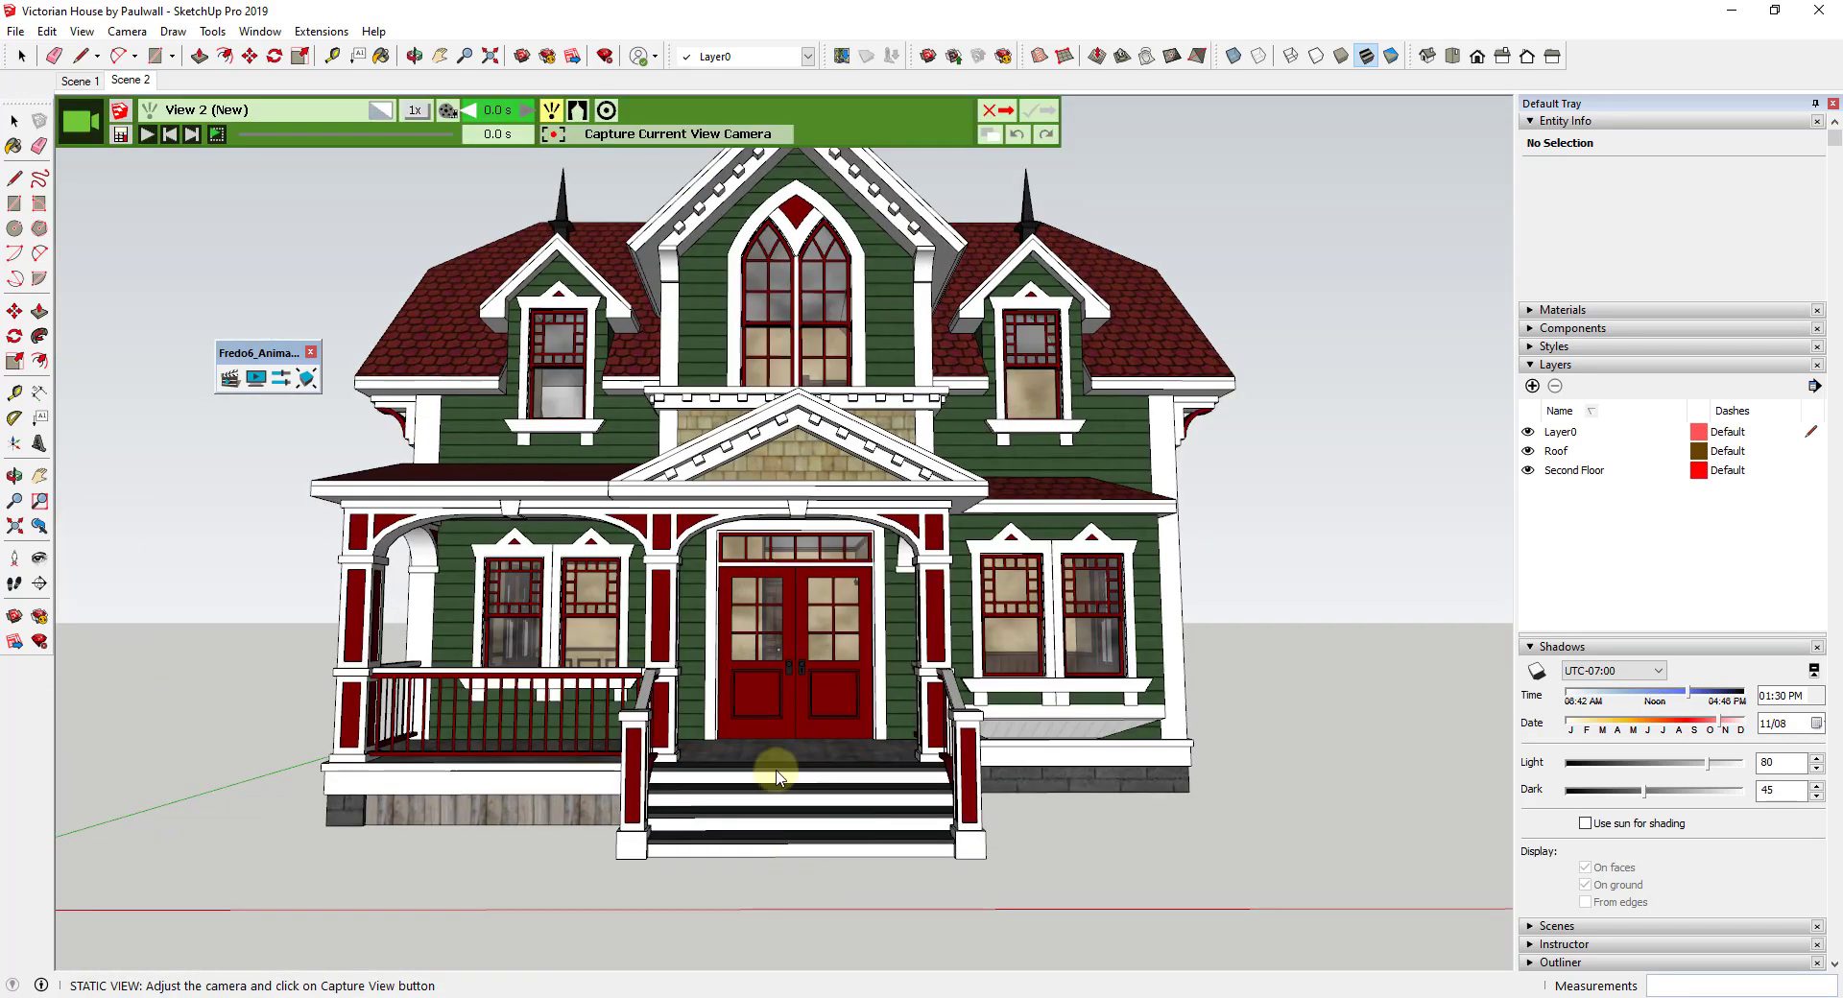
scroll(782, 631, up, 1)
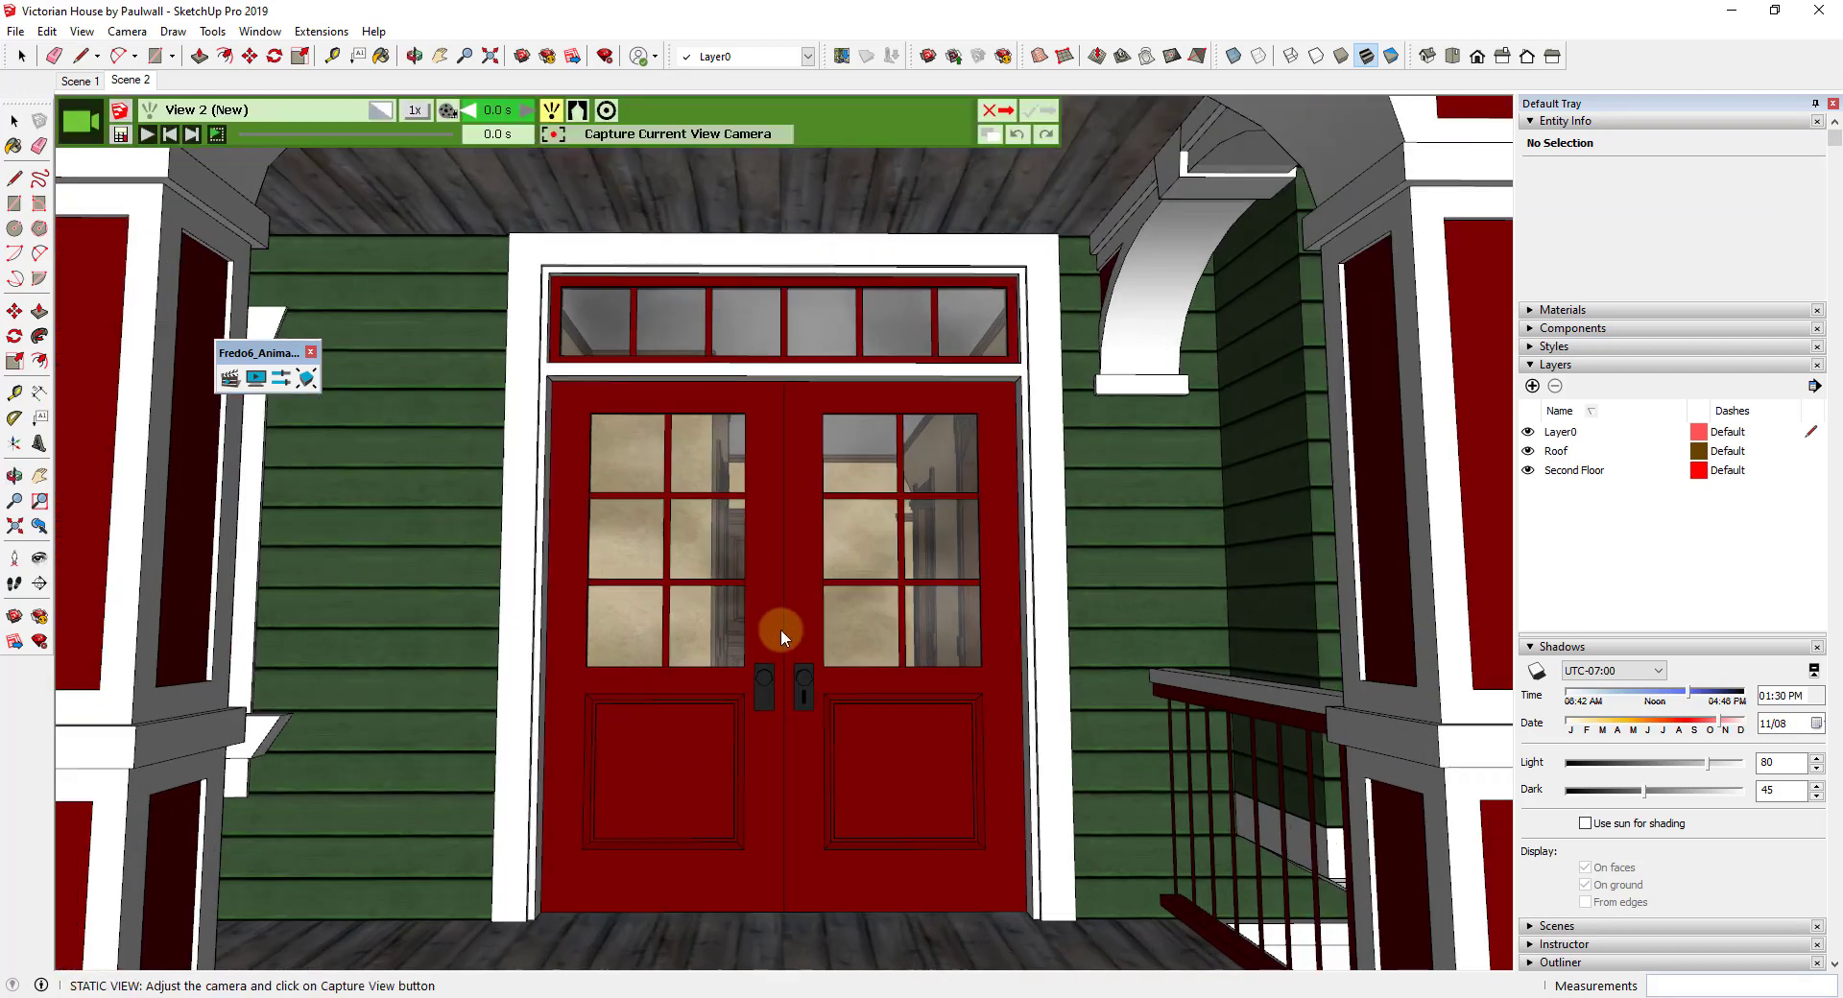
click(634, 133)
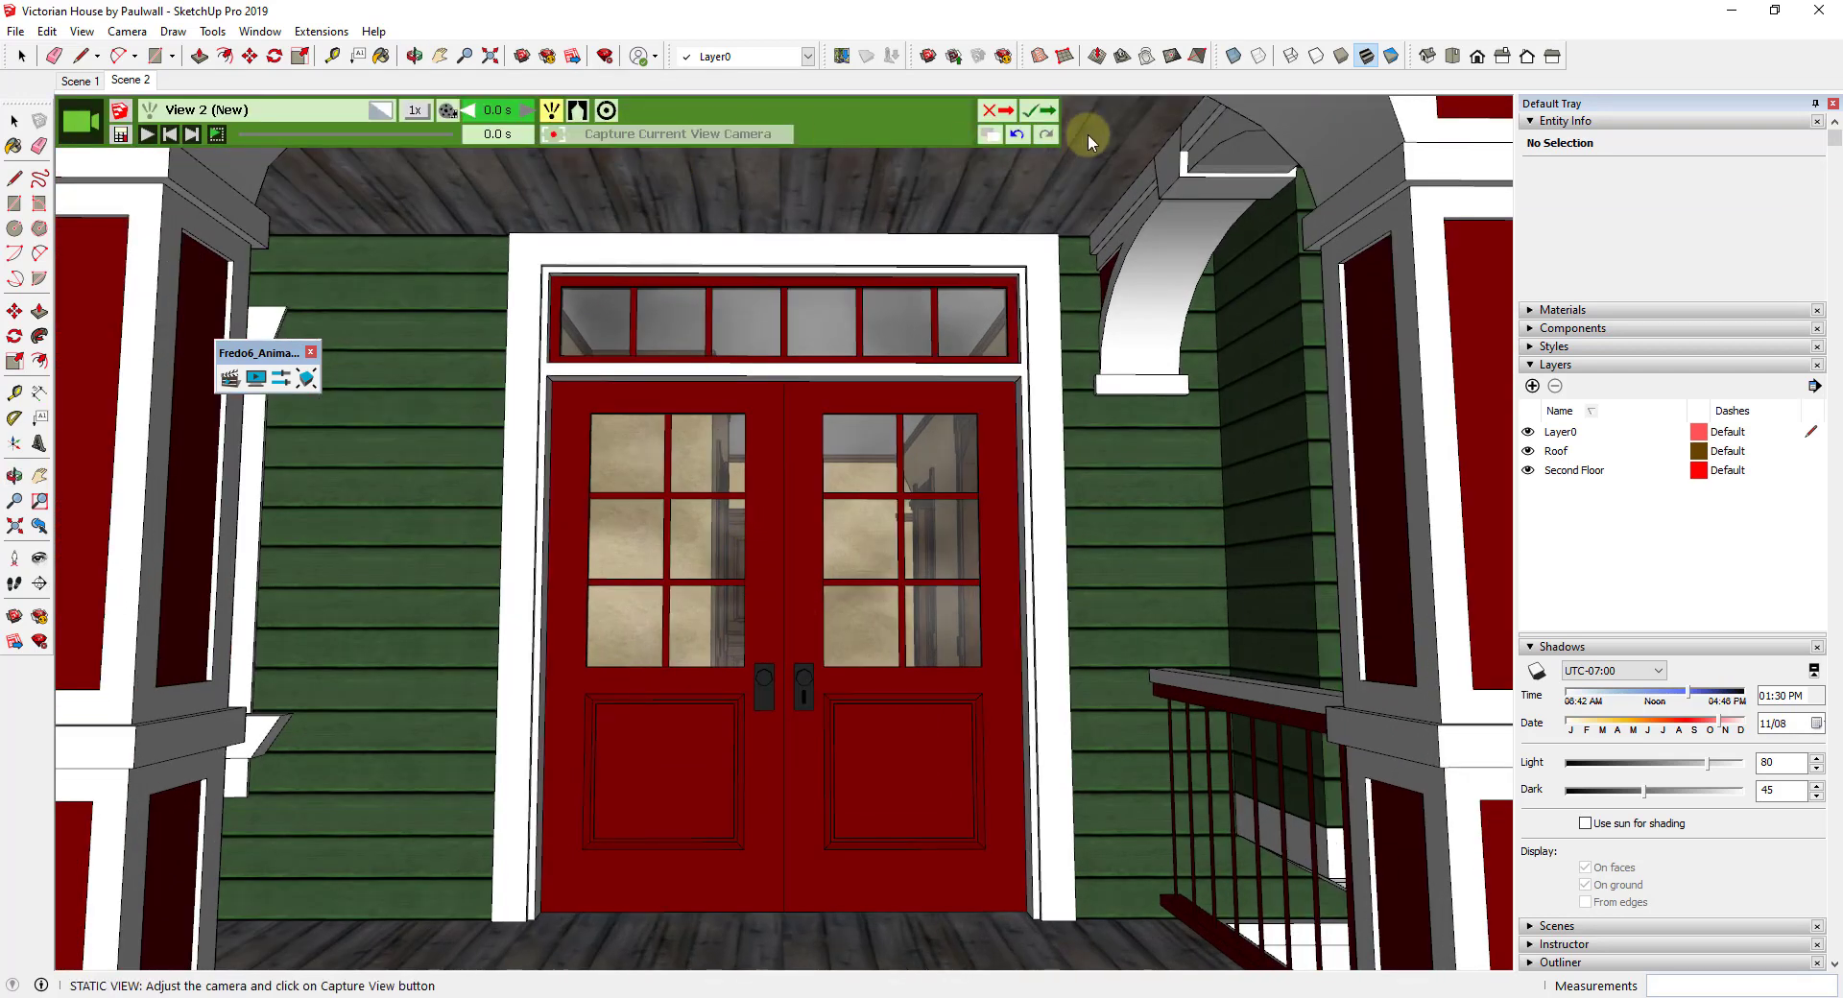
click(1031, 112)
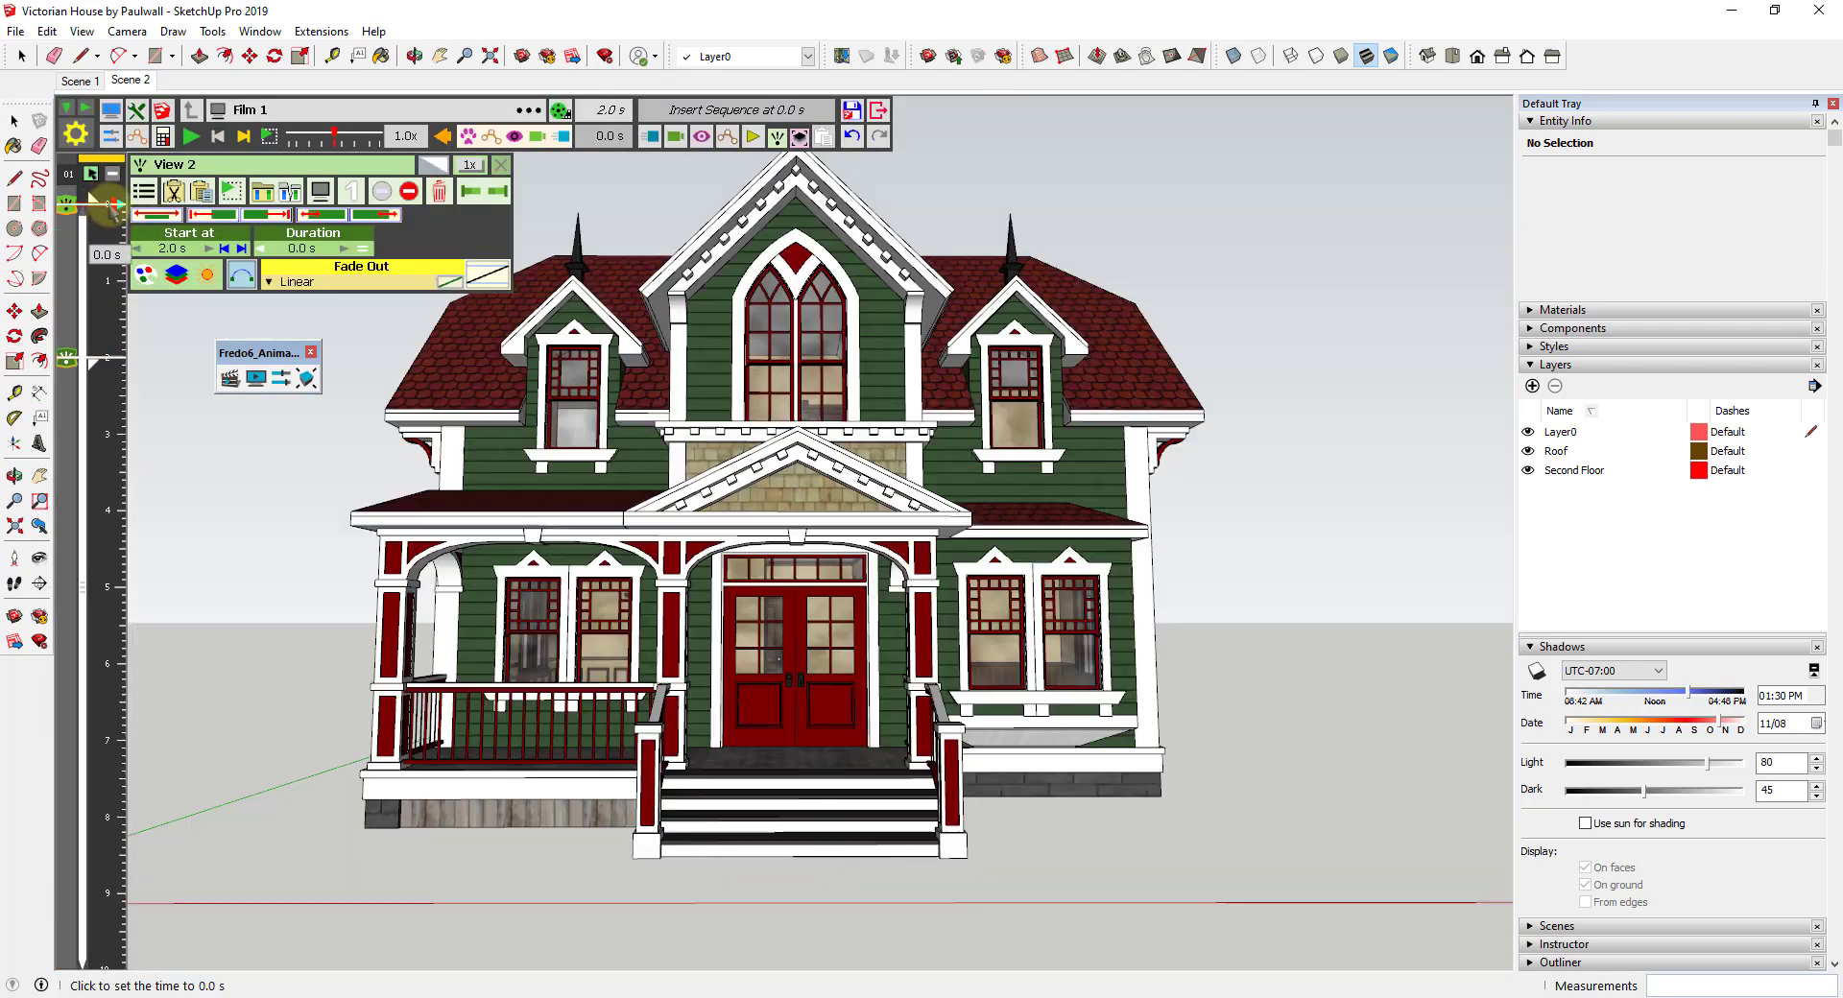
Play the film from the start twice to review the camera move towards the front doors, and dismiss the View 2 settings.
click(112, 208)
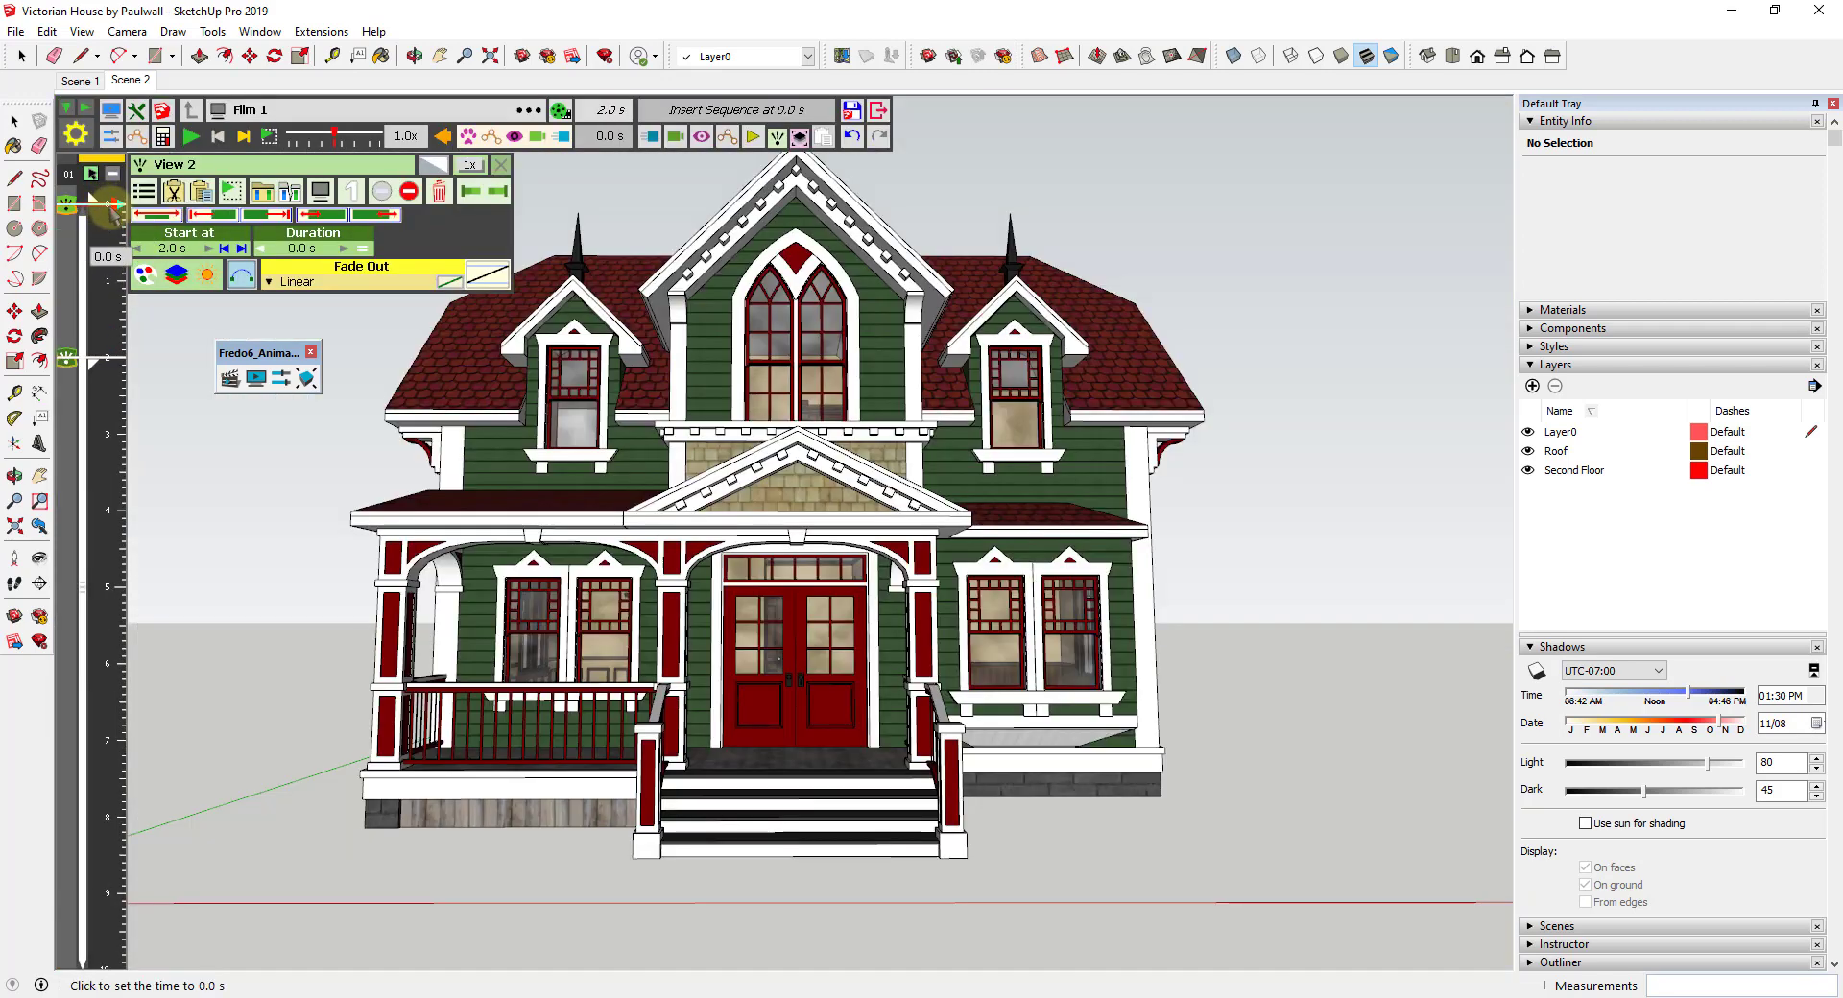
click(191, 136)
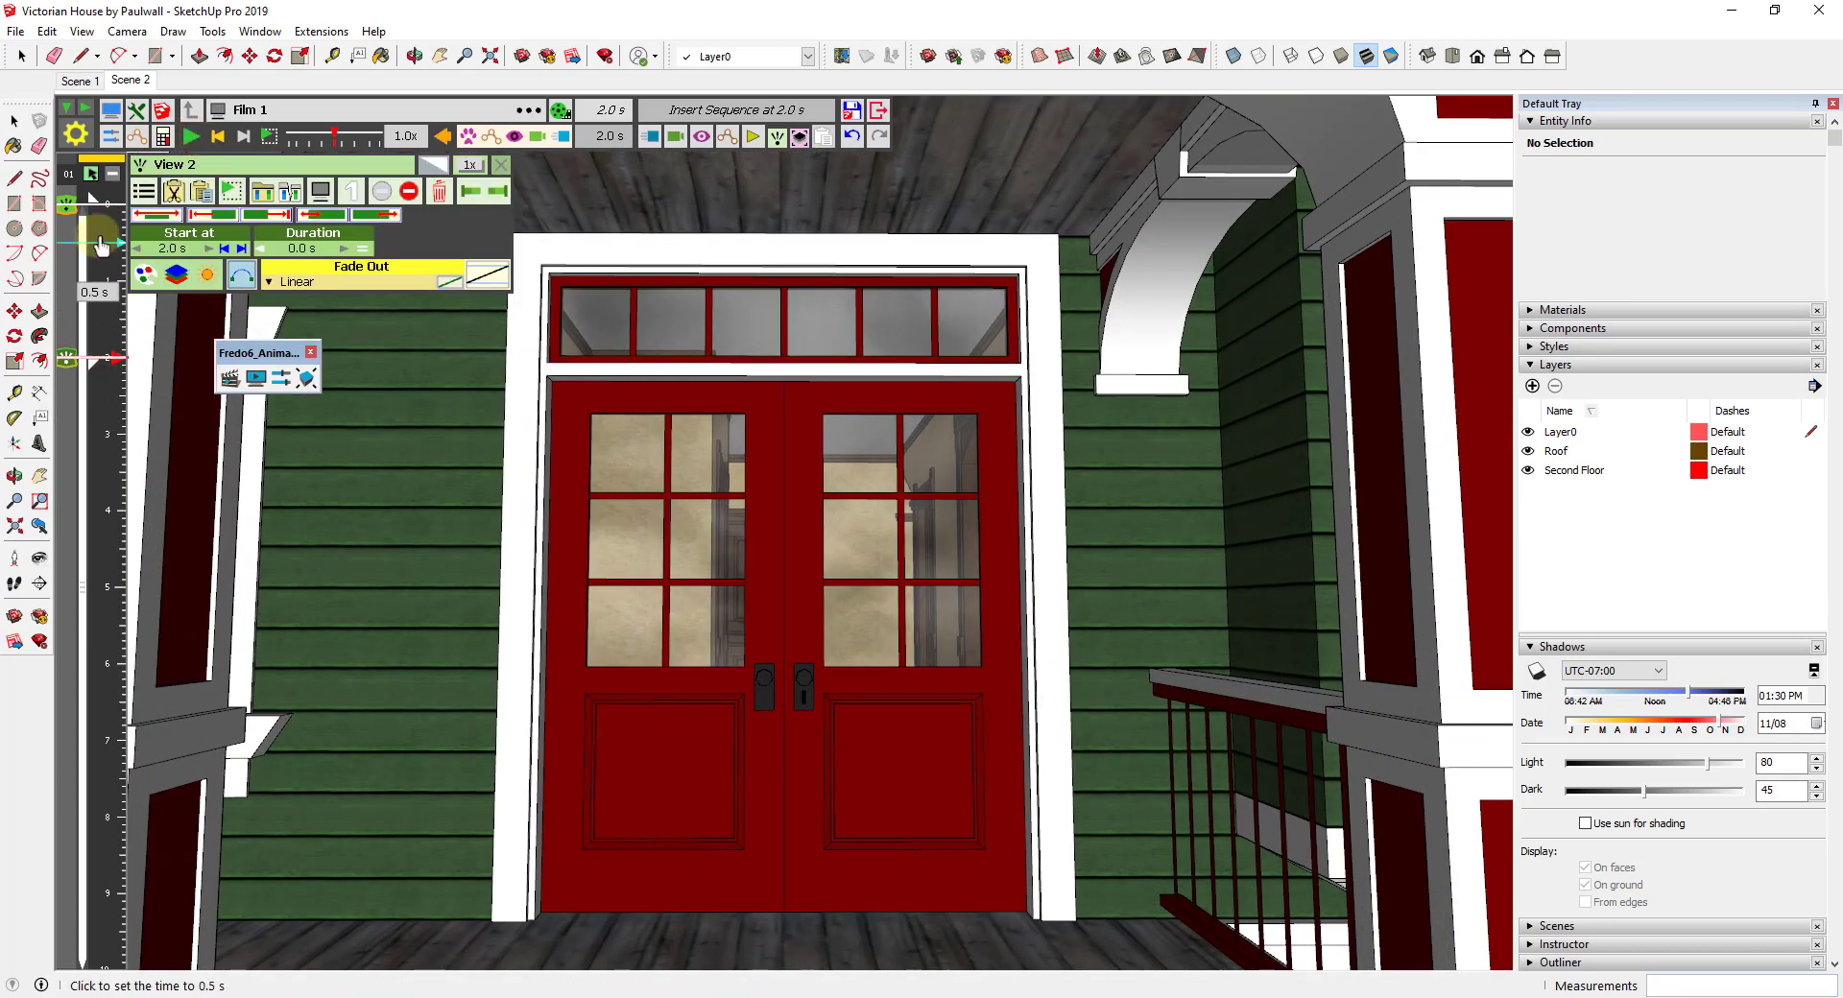
click(218, 136)
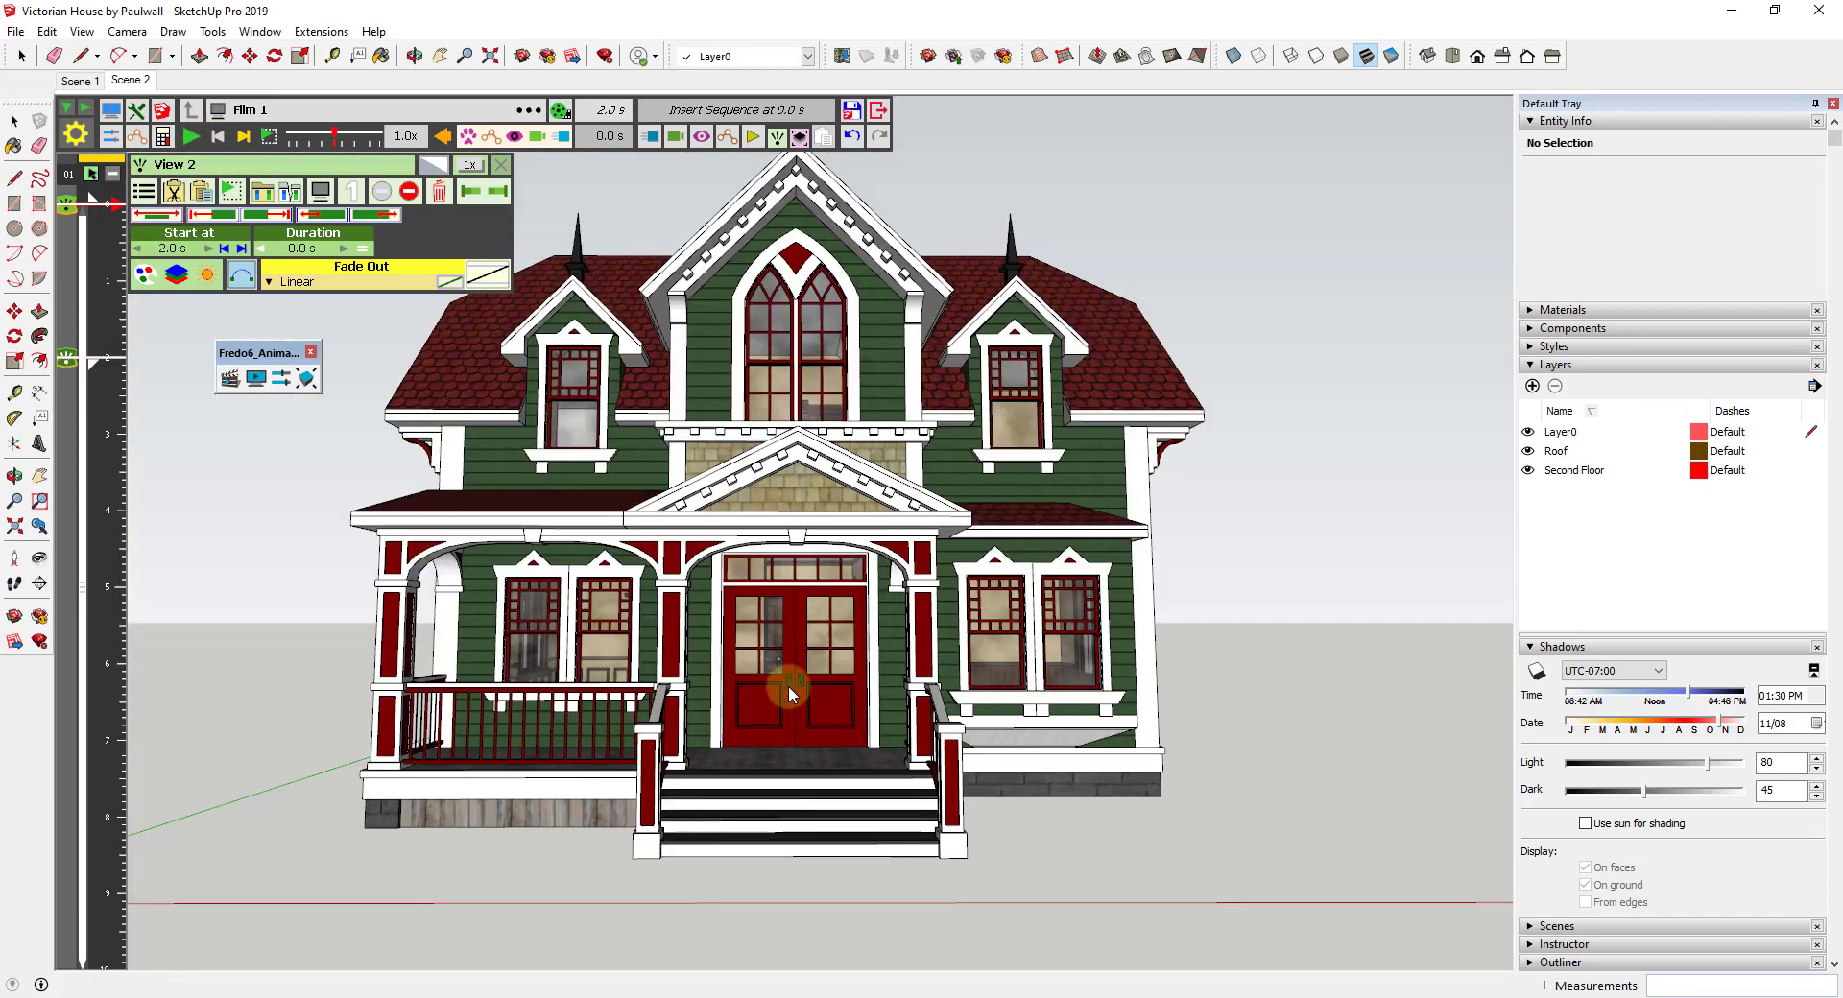
click(192, 137)
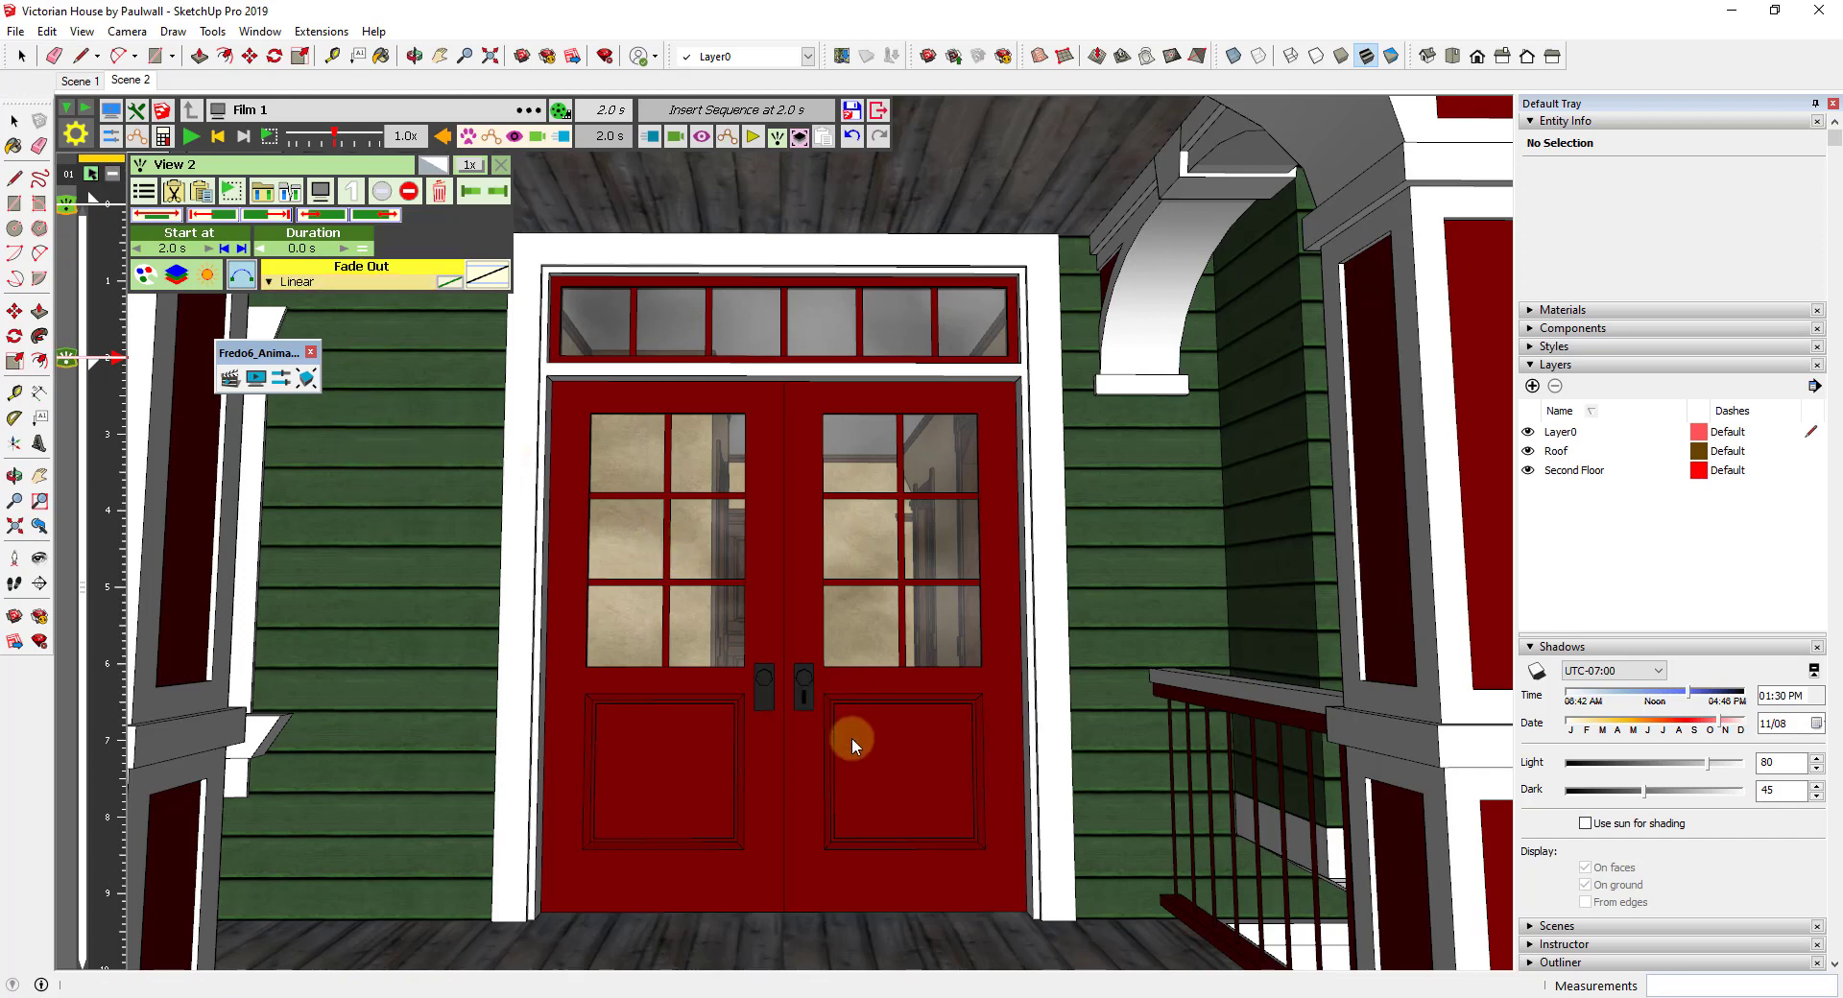
click(753, 834)
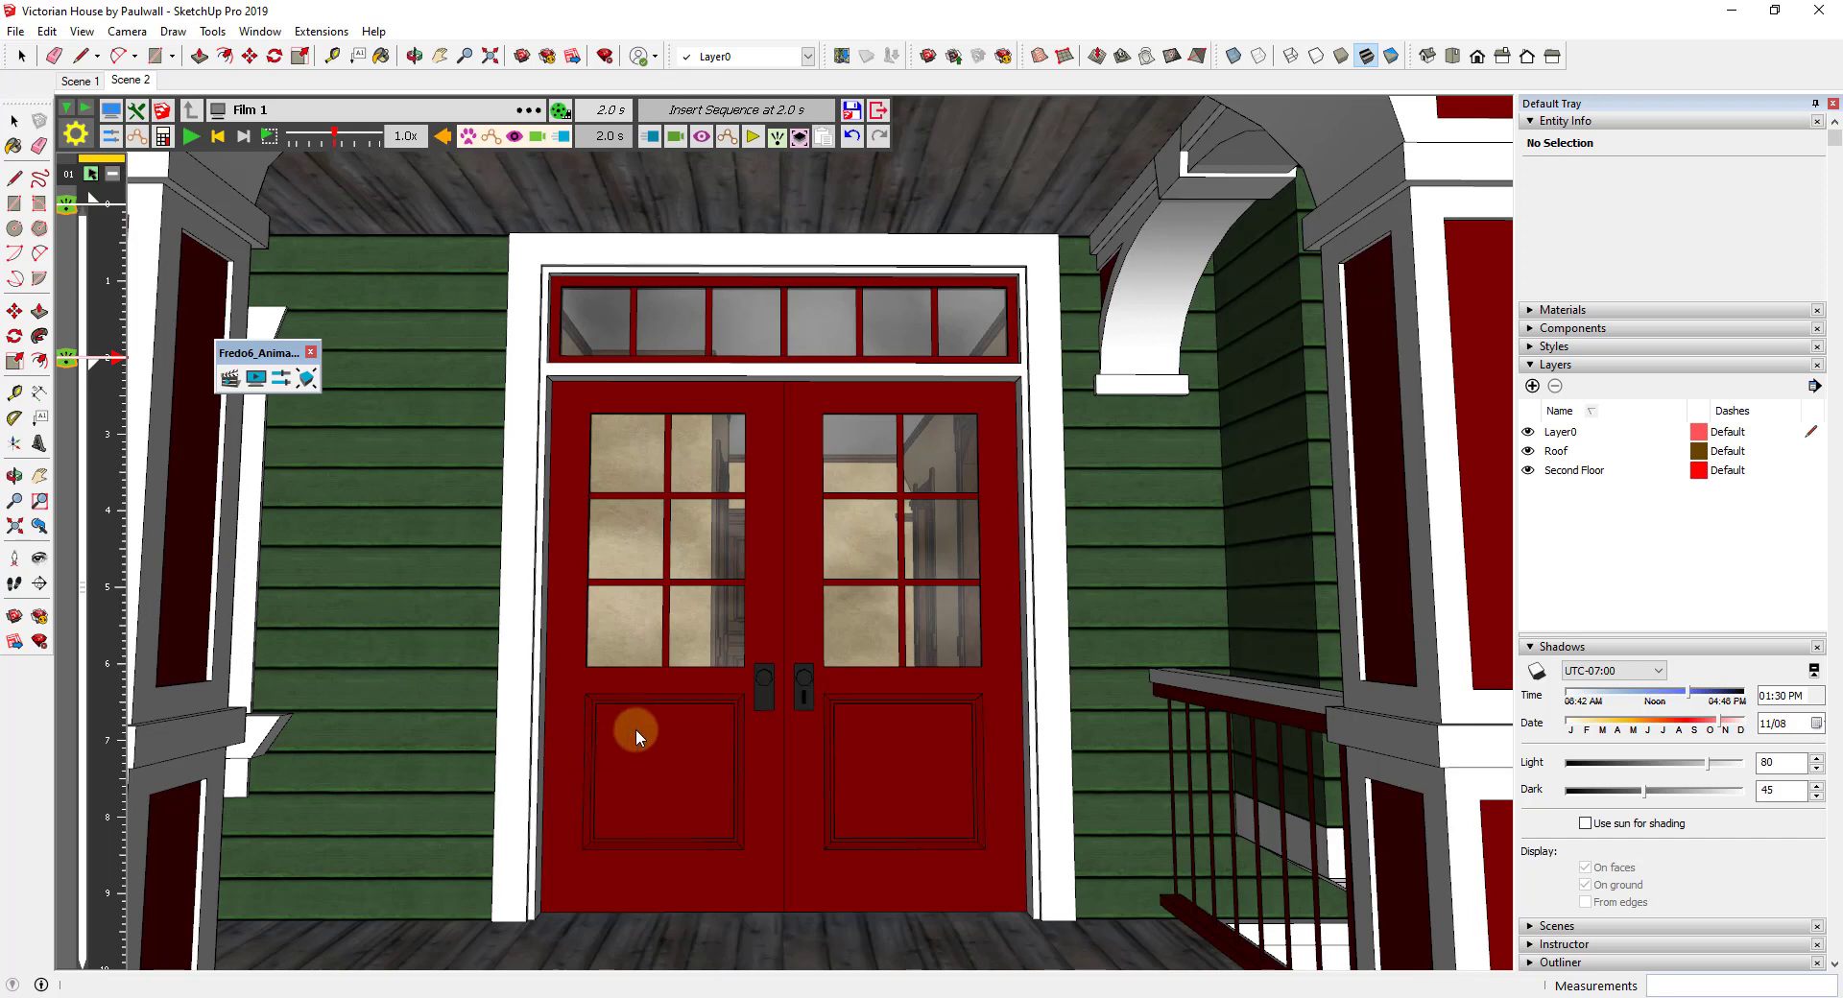
Insert a new movement at 2.0 s, make it a Rotation, and pick the left-hand front door at the Door level.
click(649, 144)
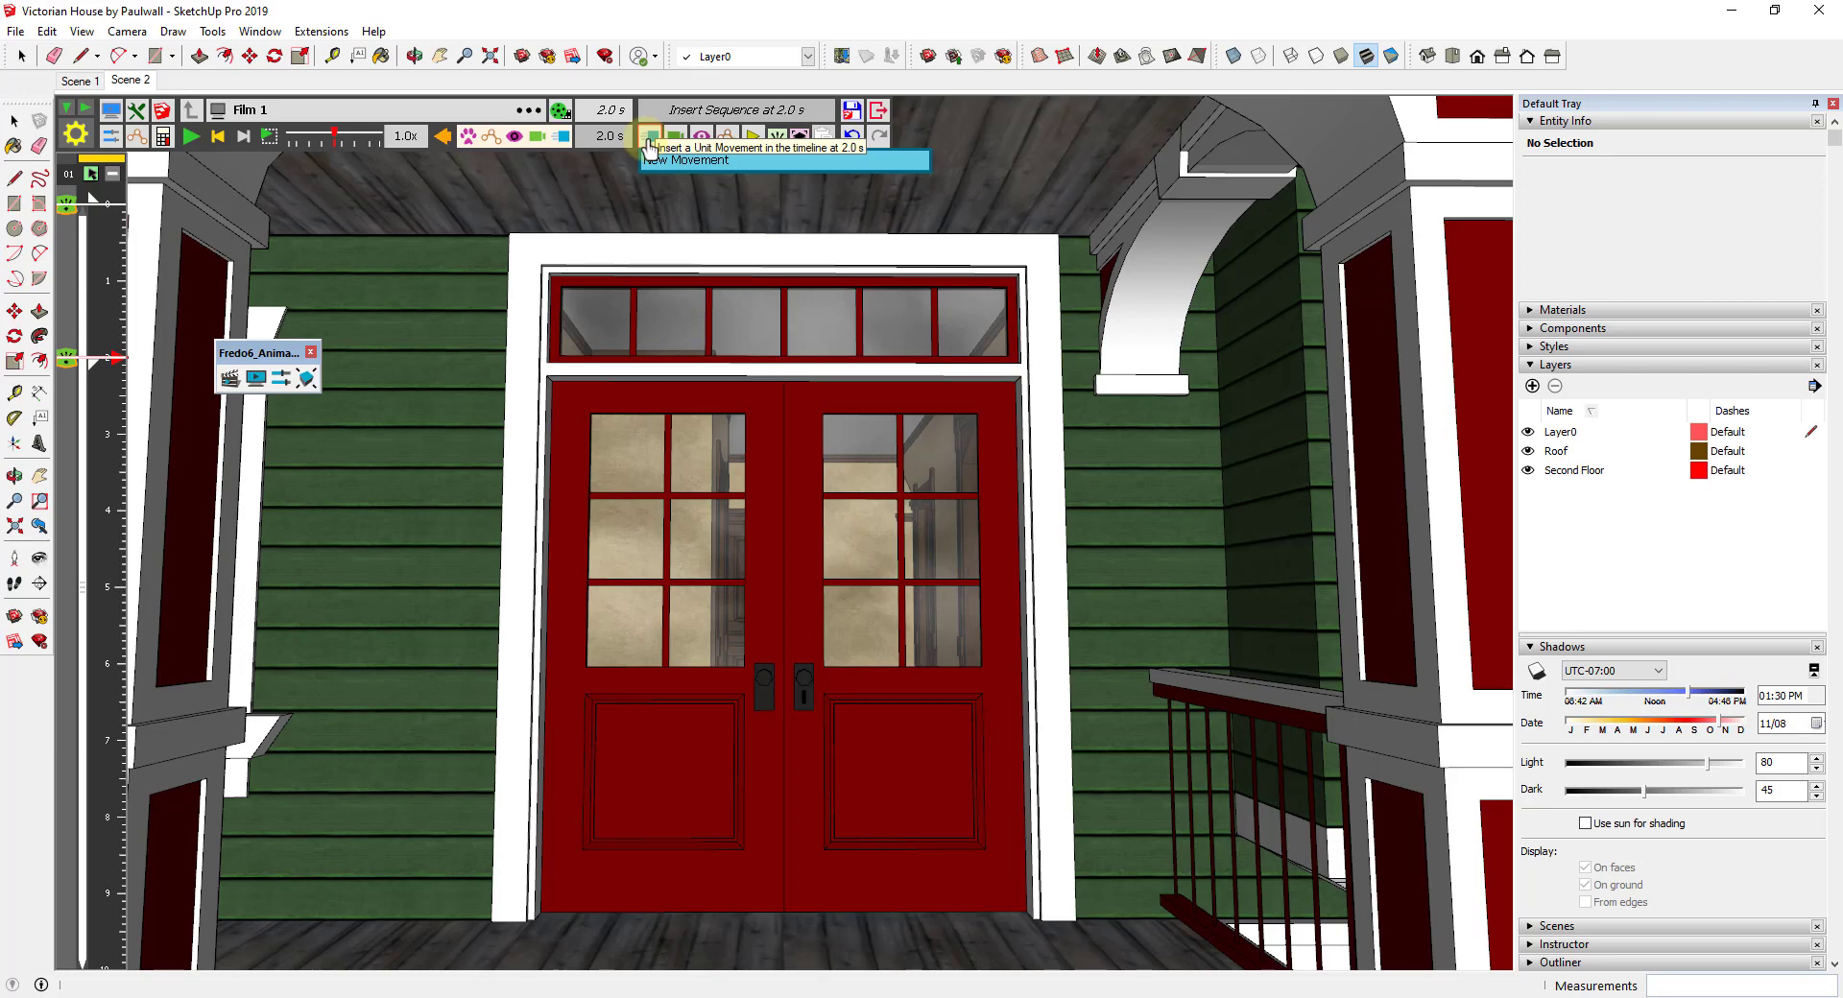
click(662, 160)
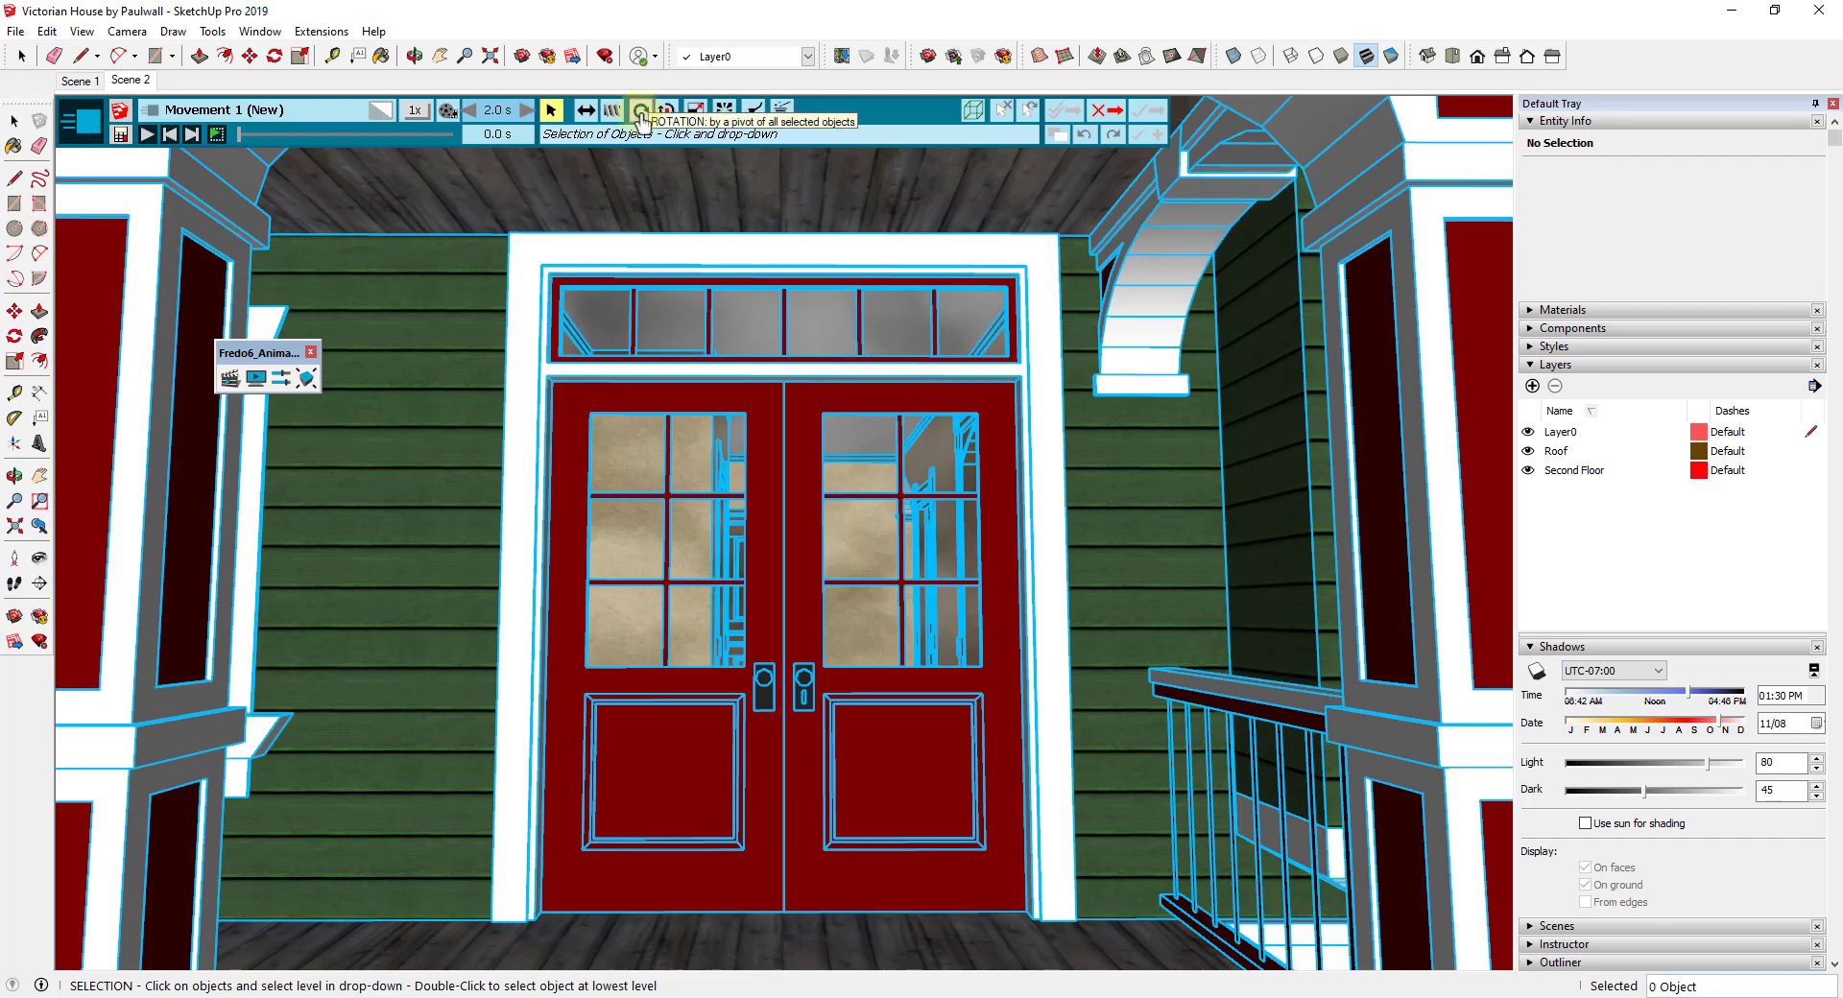
click(641, 111)
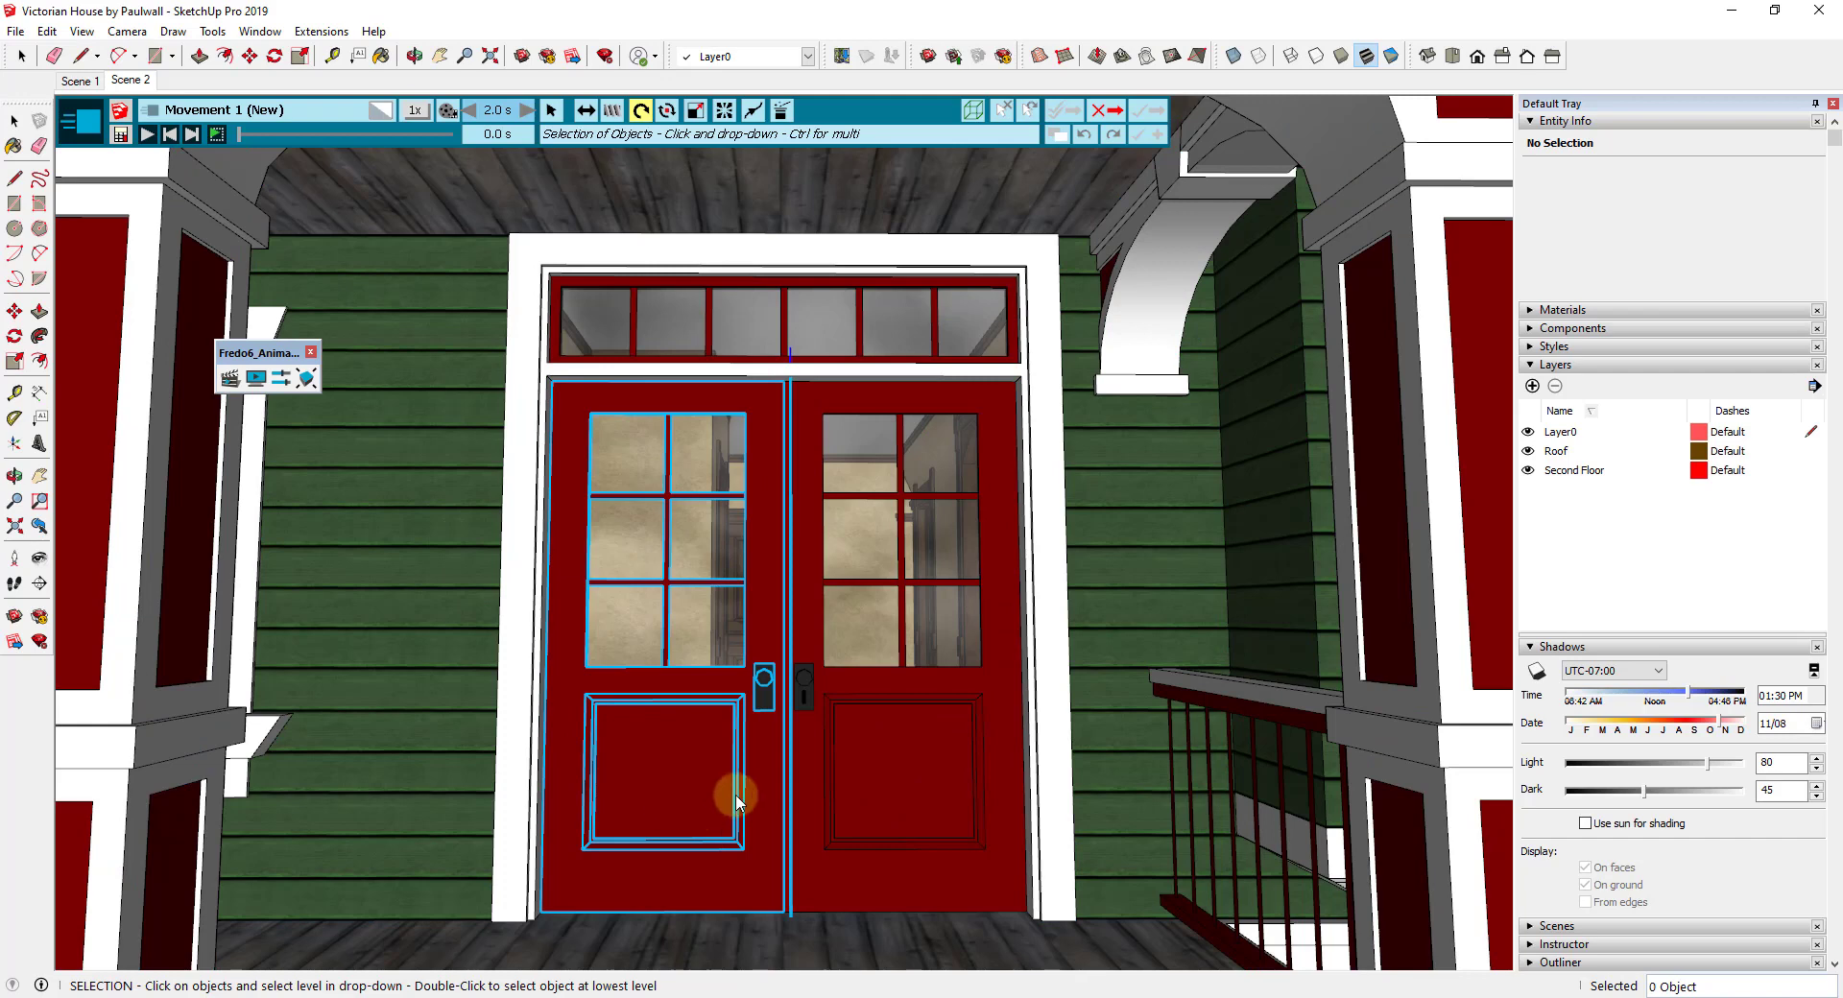
click(642, 755)
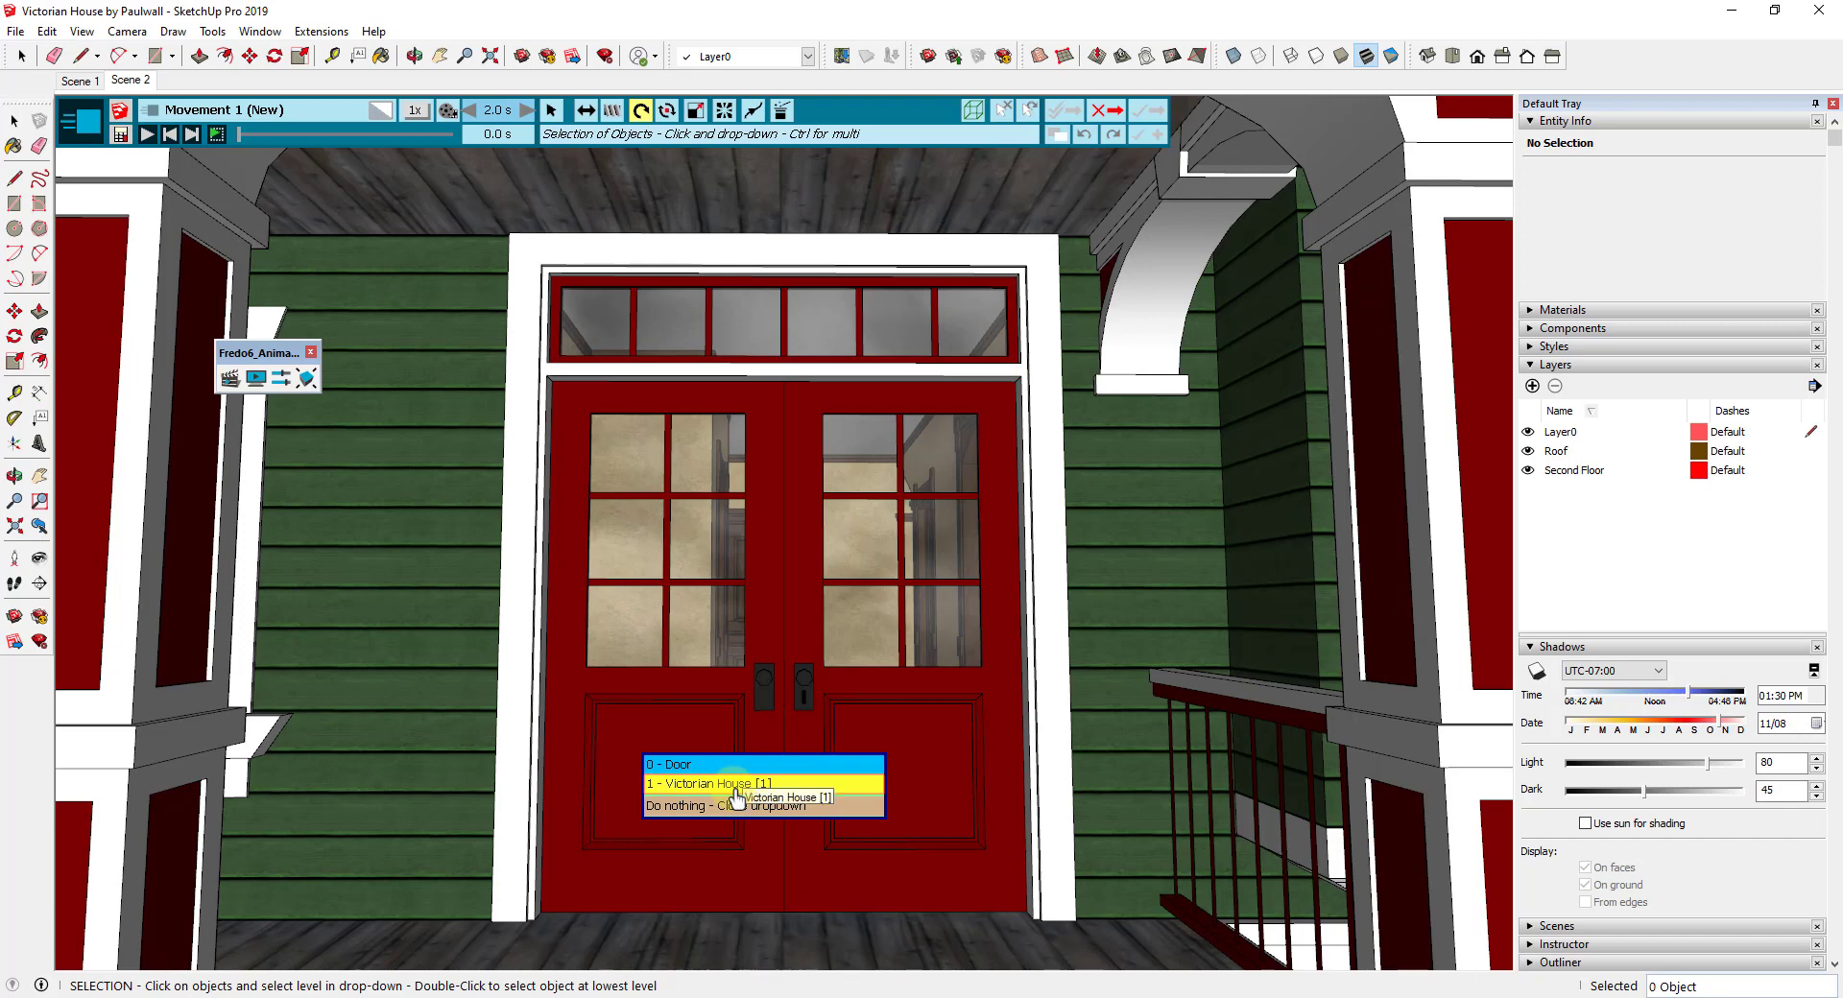
click(680, 765)
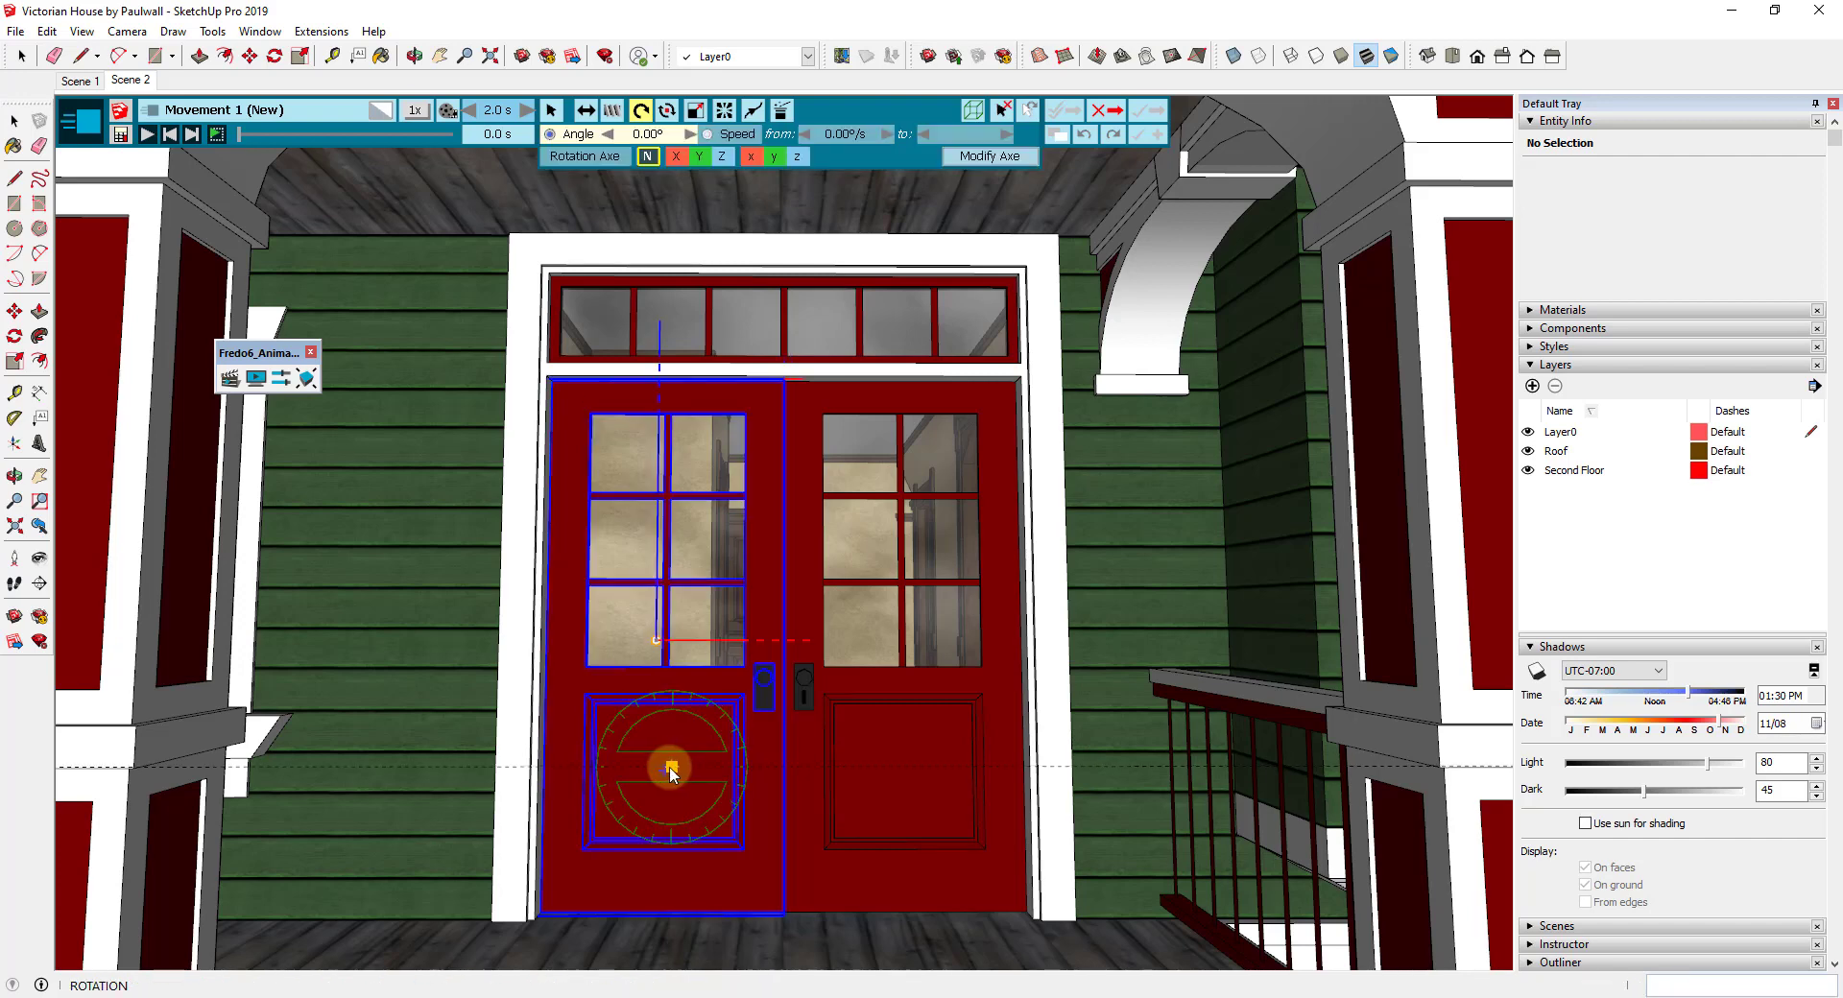
Place the left-hand door's rotation pivot at its lower hinge-side corner about the Z axis, with the reference along the door's lower edge.
middle_drag(757, 706, 617, 810)
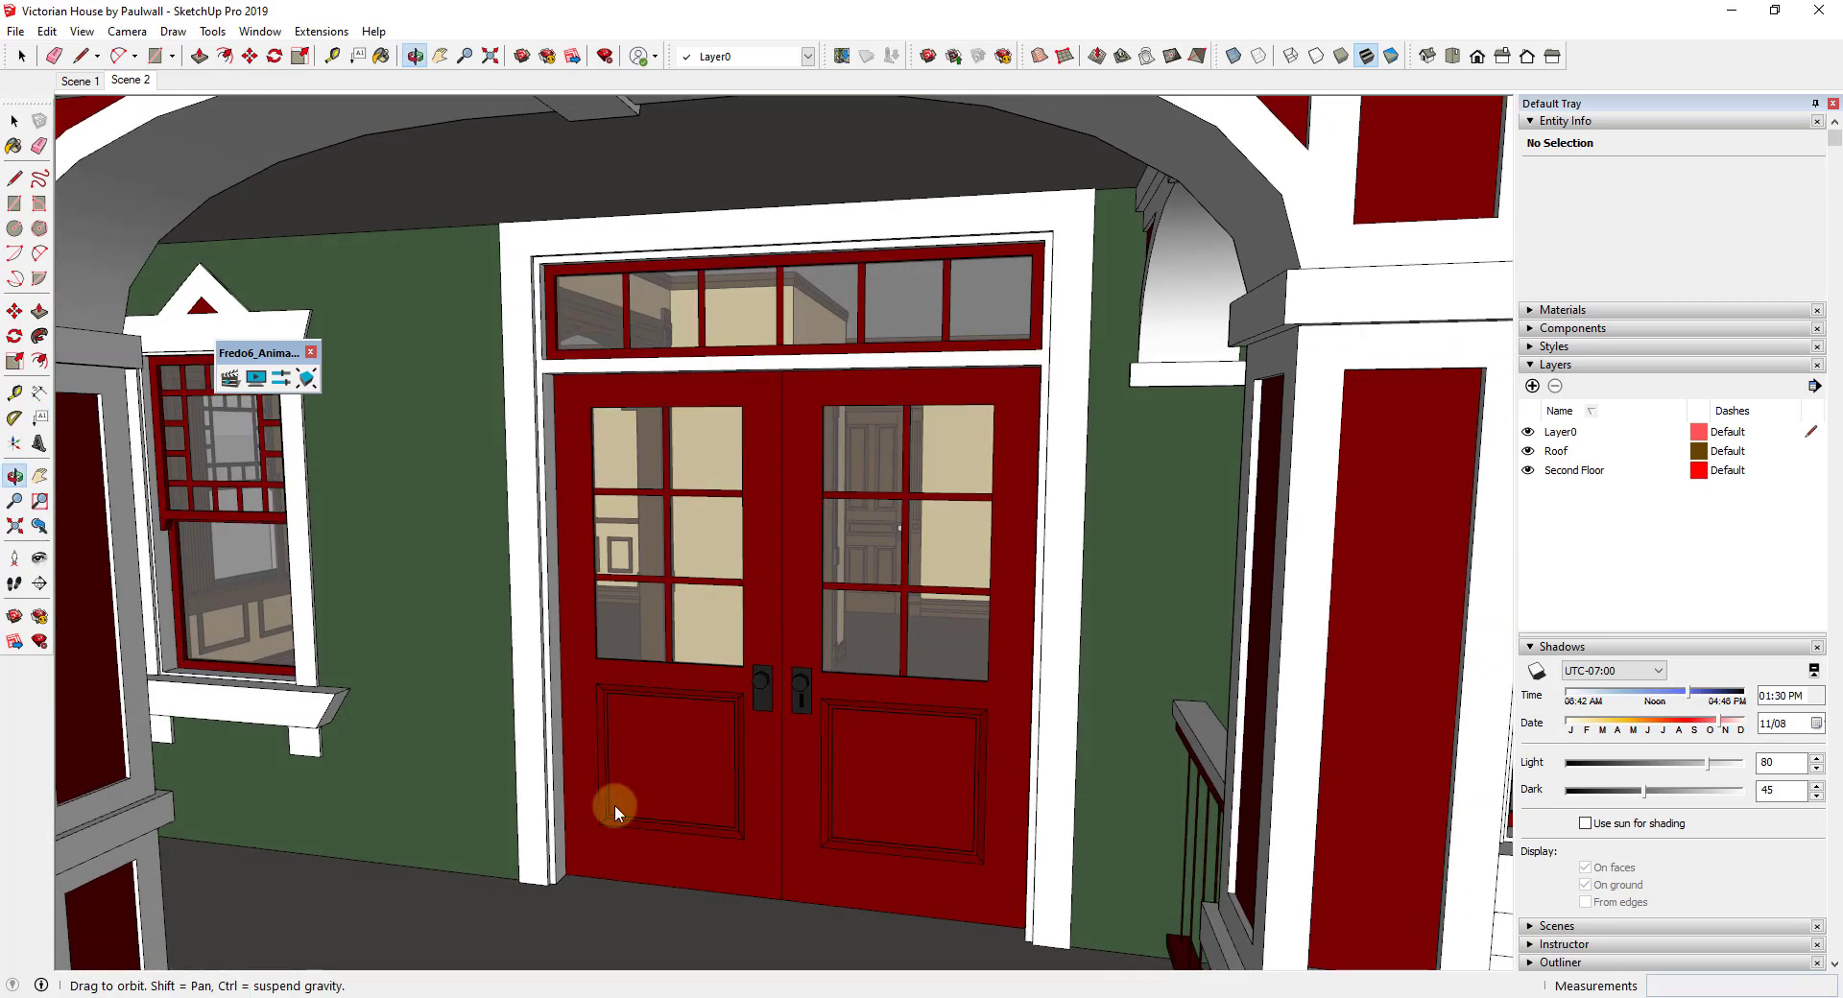
scroll(563, 883, up, 5)
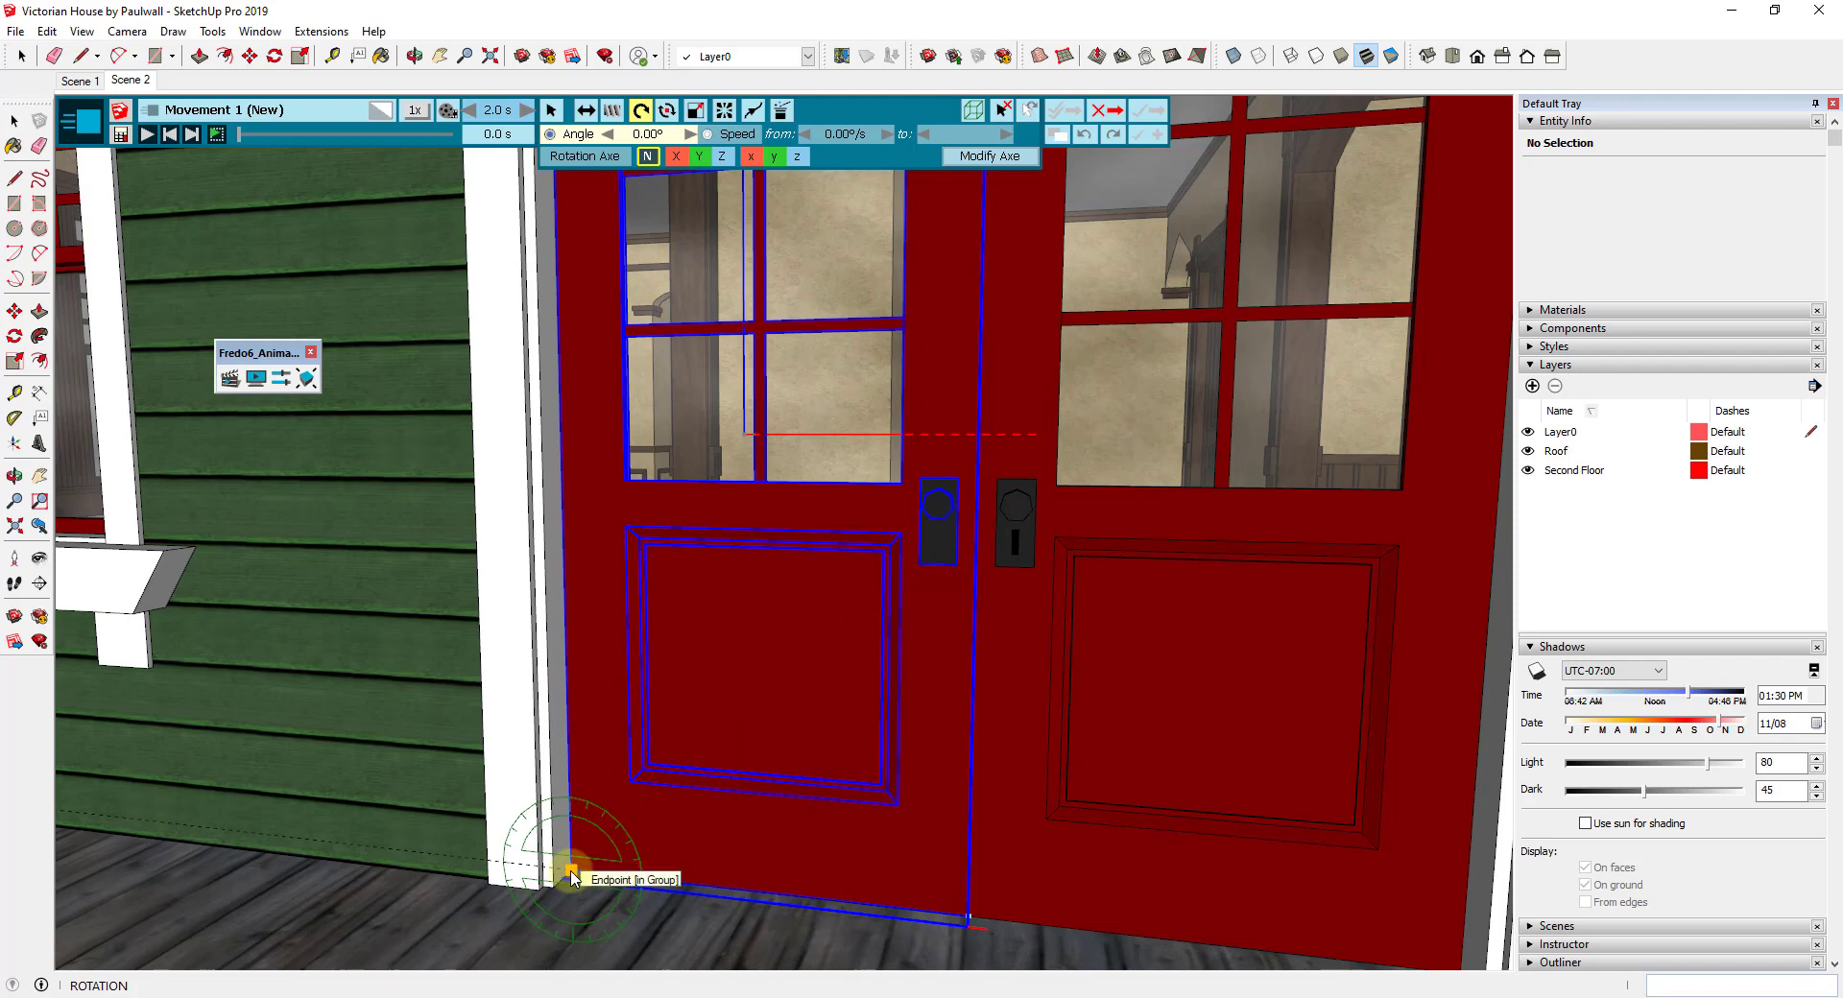
key(Up)
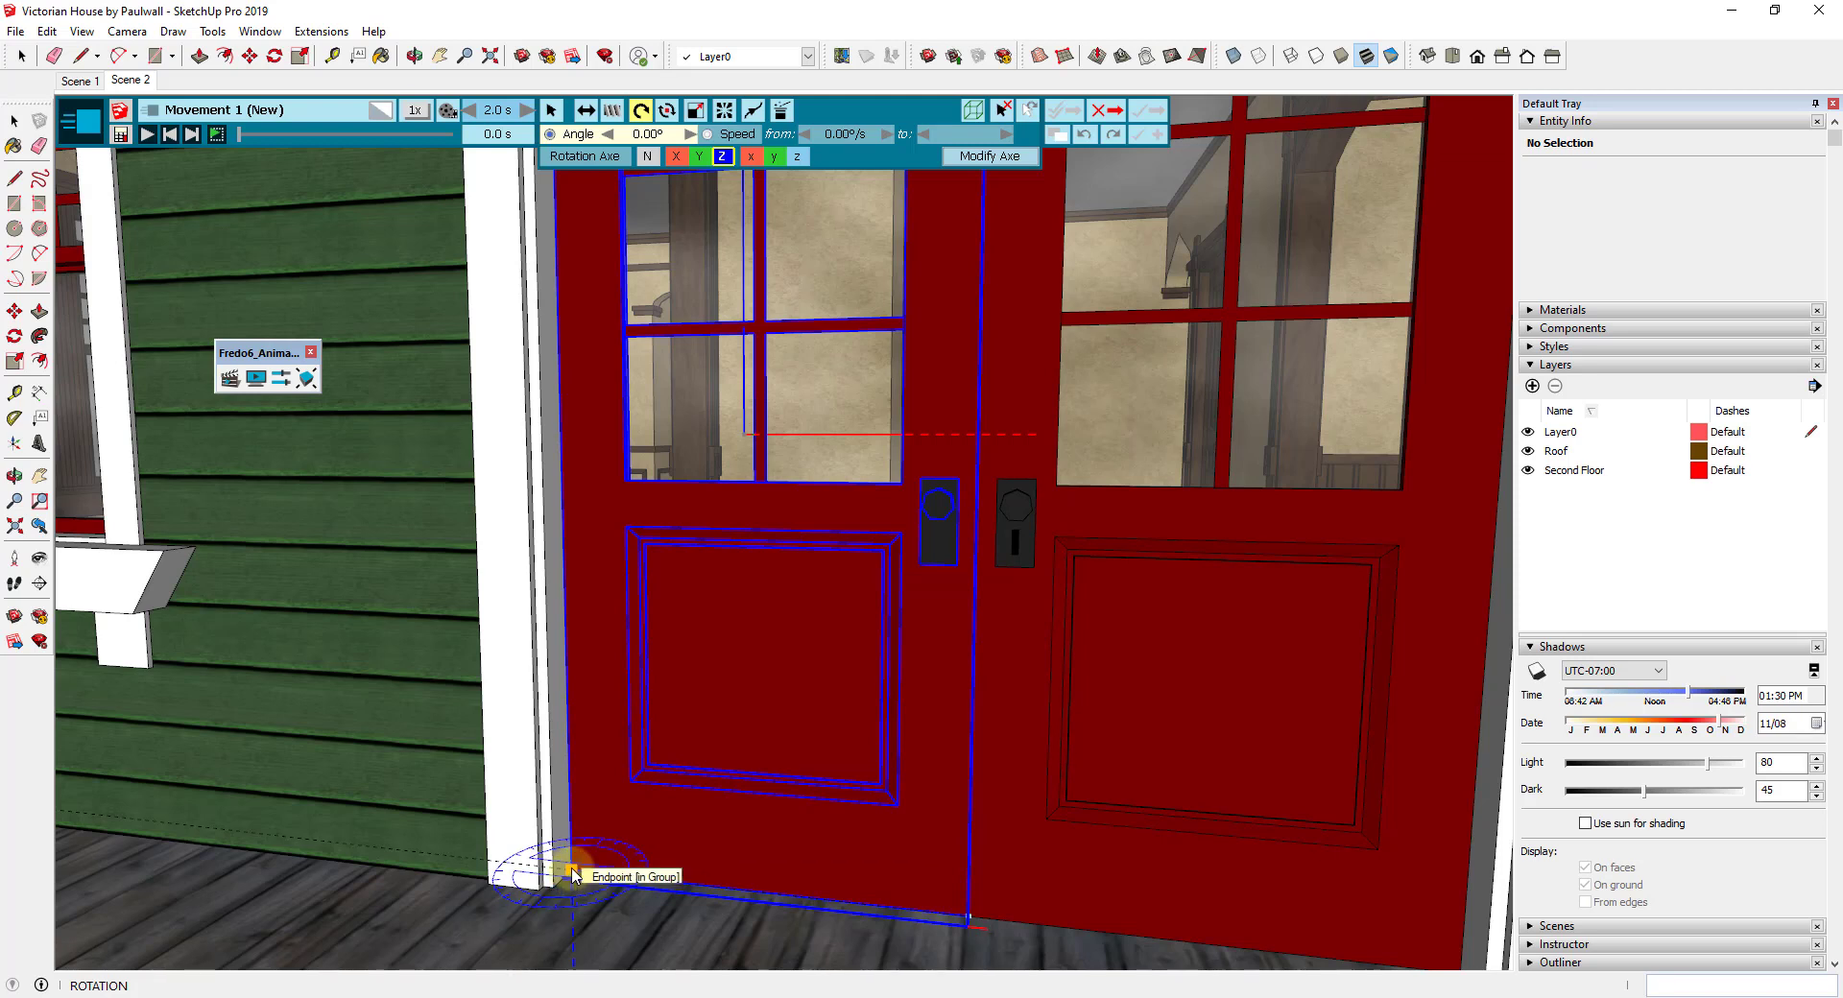
click(573, 871)
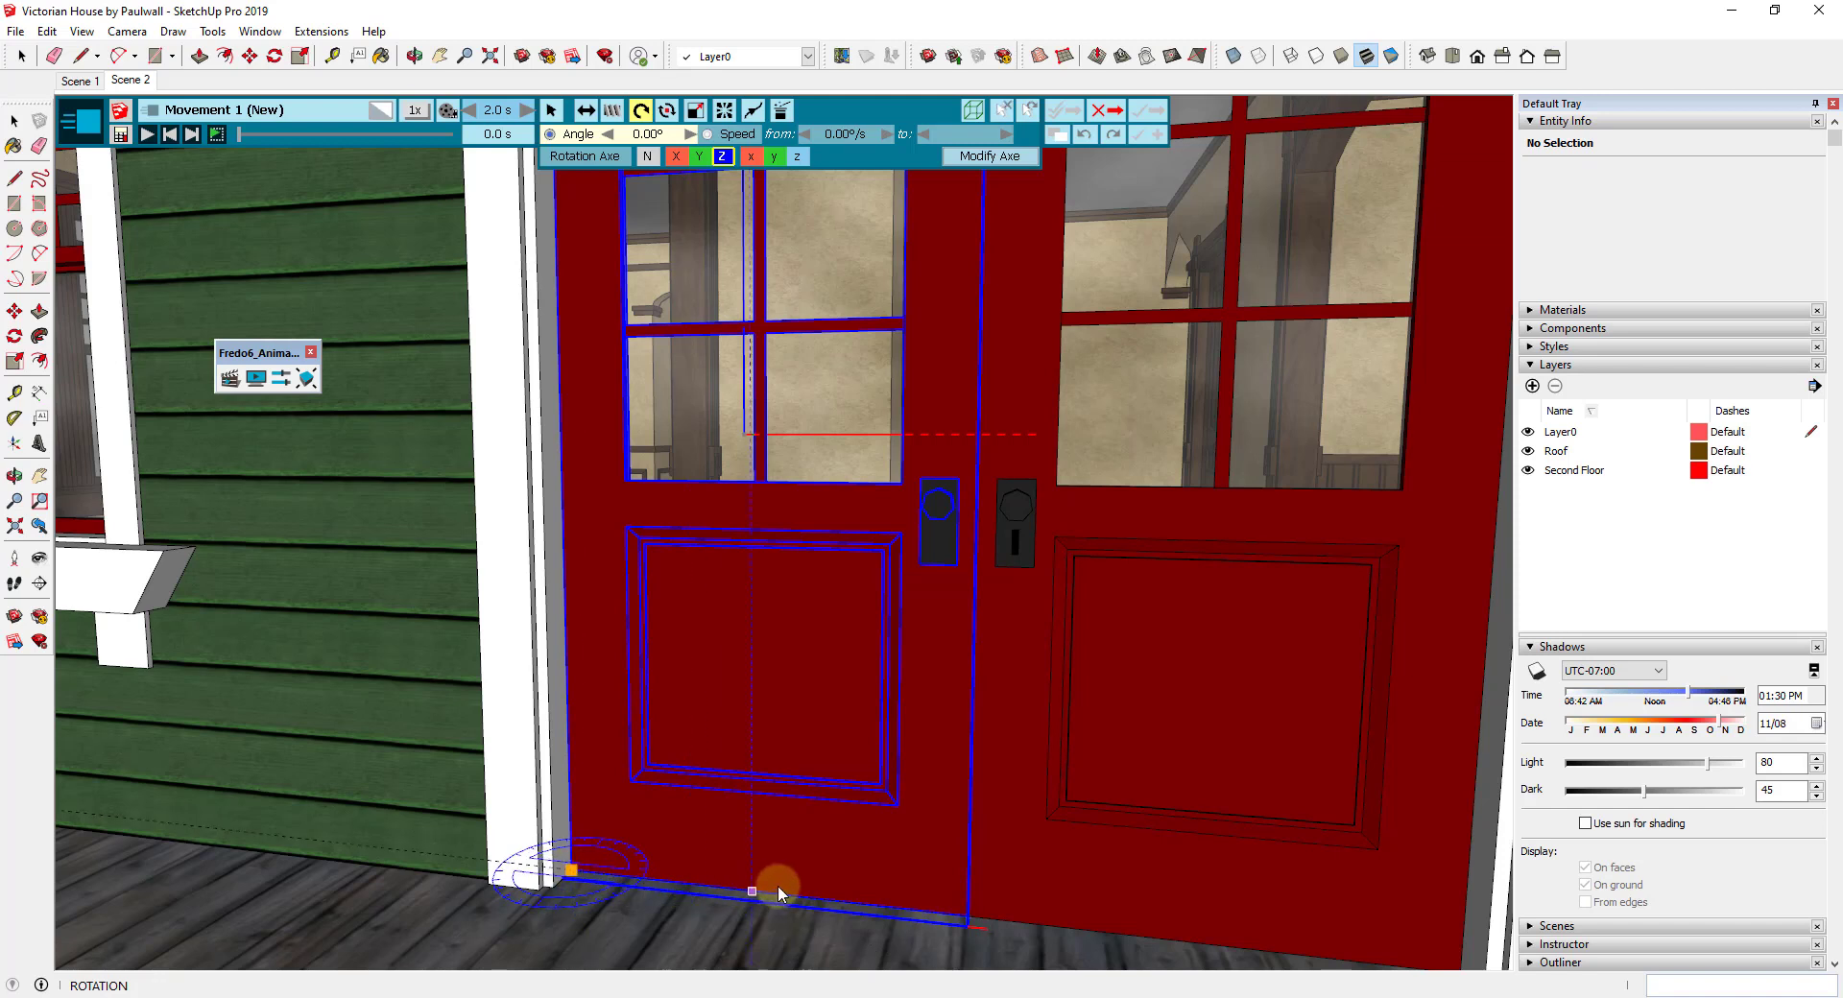
click(941, 916)
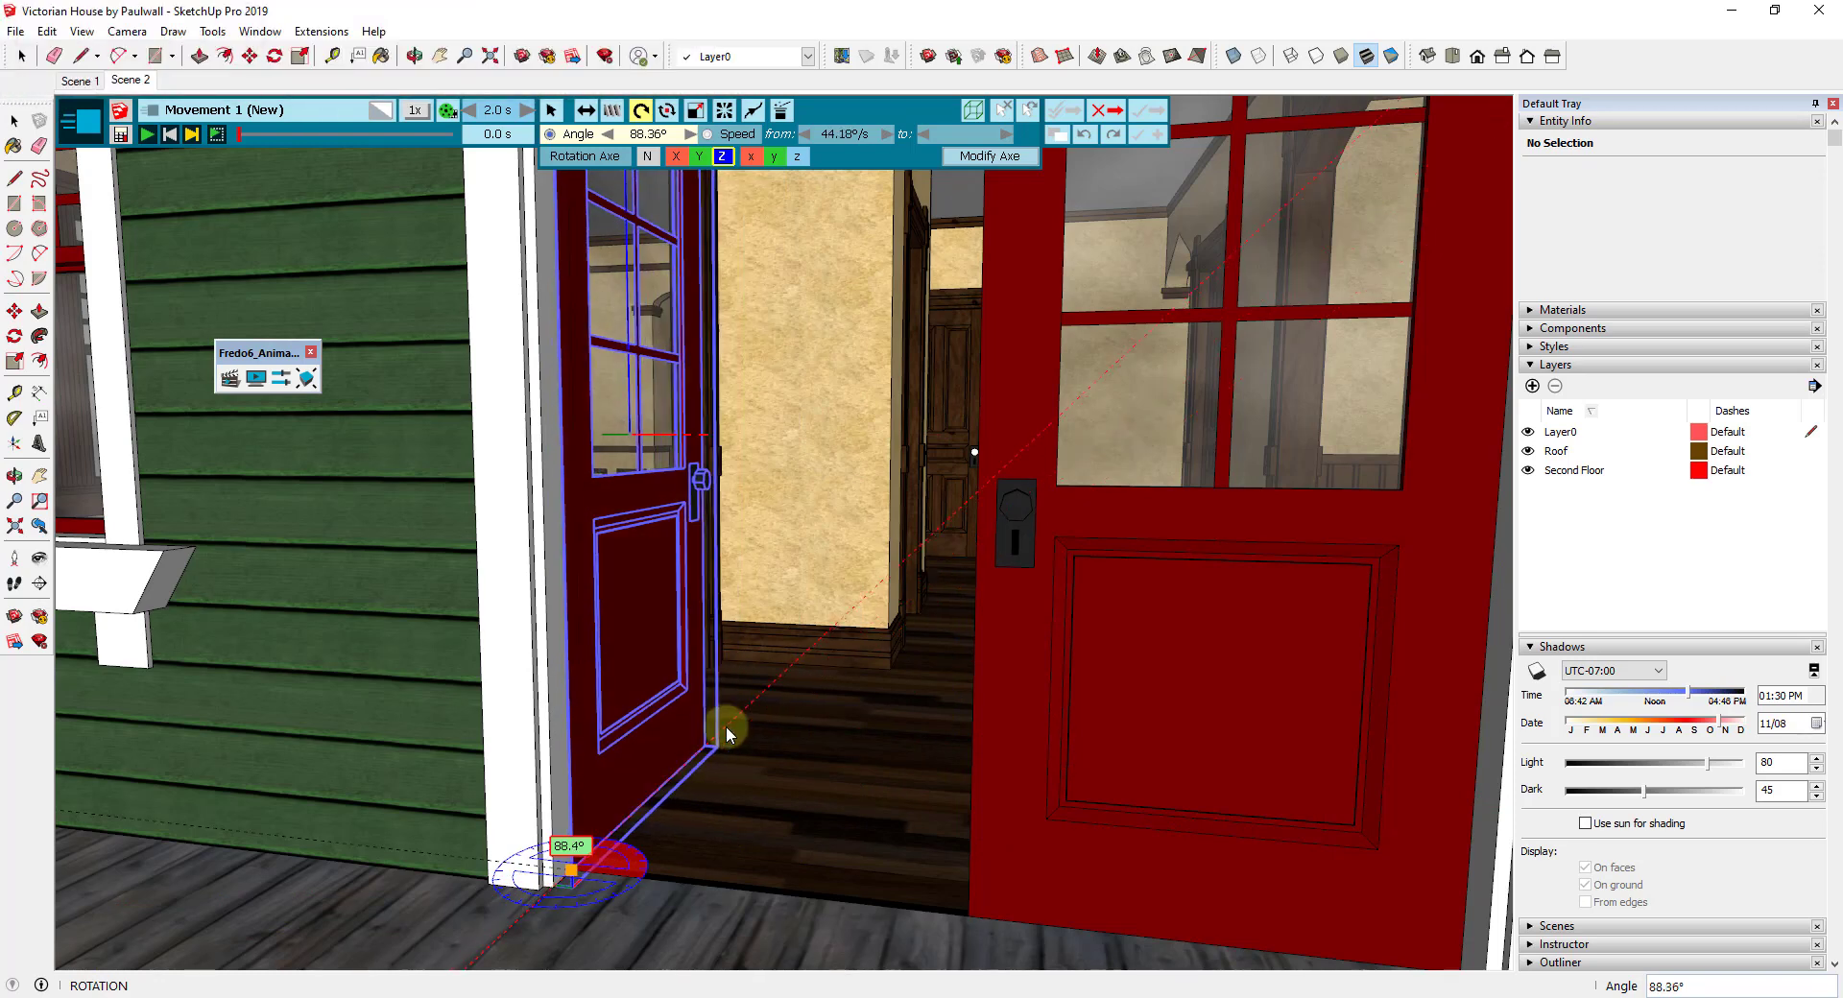
Set the left-hand door's rotation angle to 90° and validate the movement.
click(658, 140)
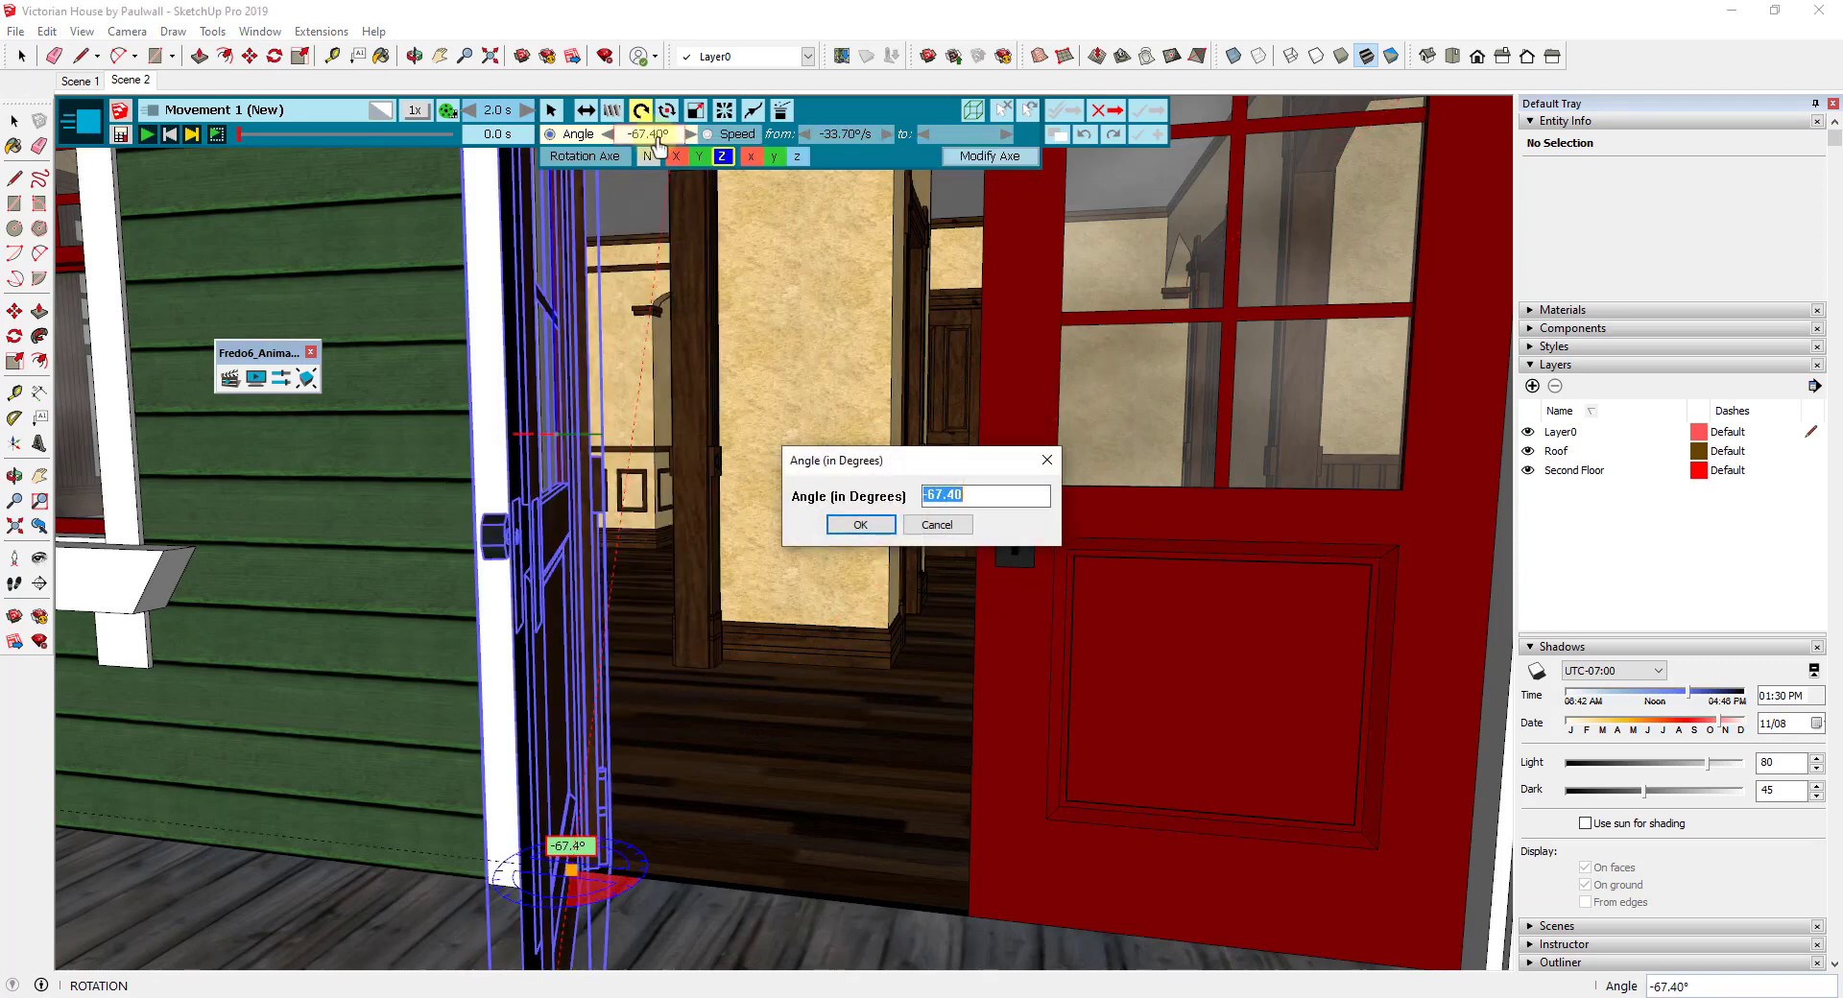
text(90)
key(Return)
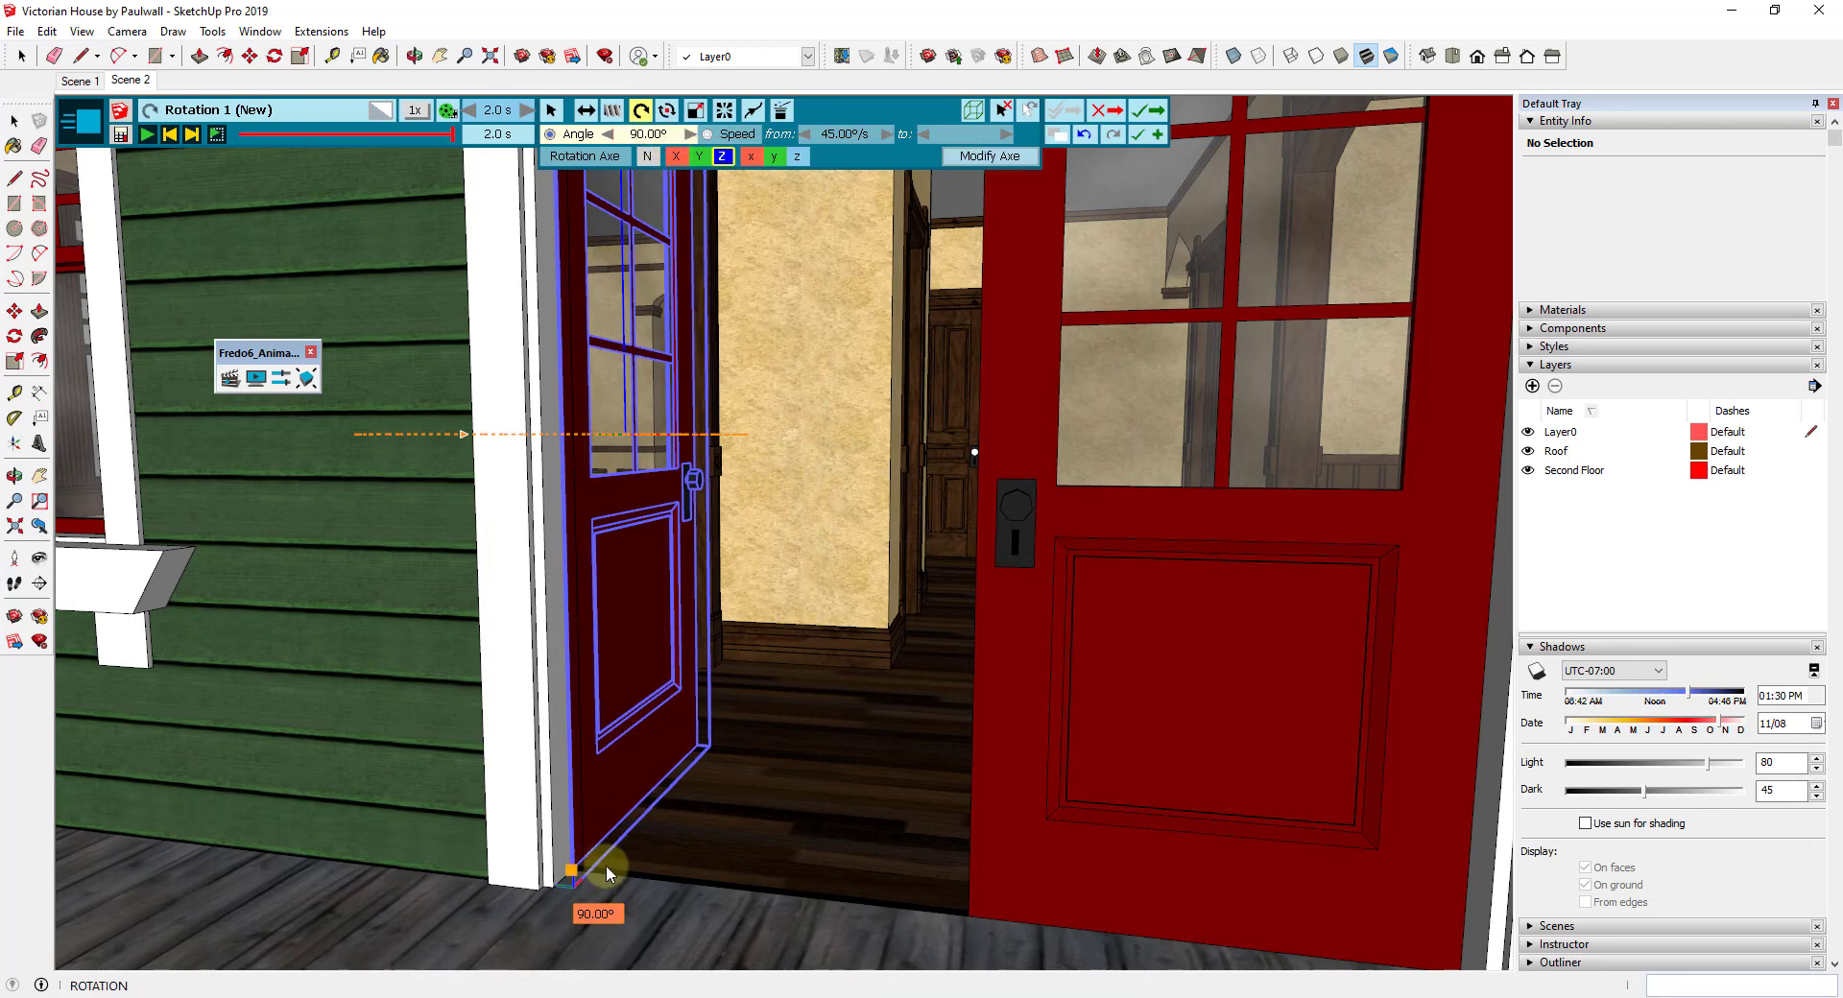
click(1147, 120)
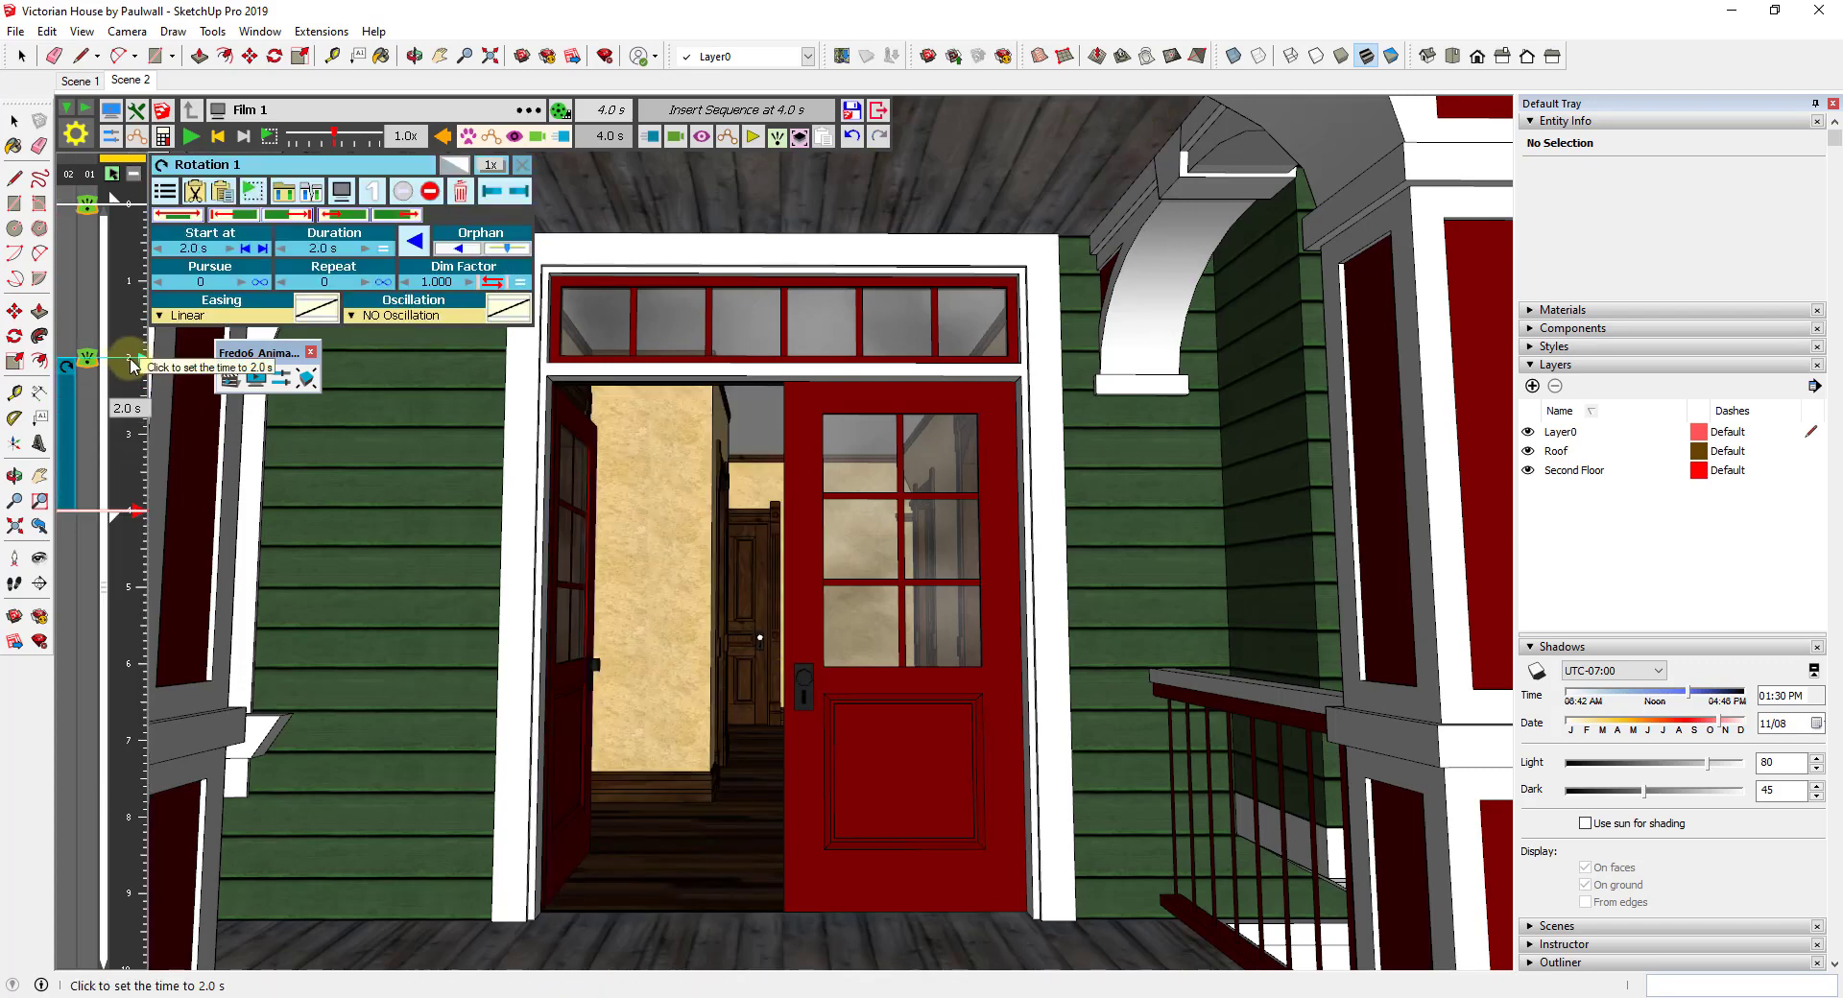
Play the film from 2.0 s to review the left-hand door opening.
click(133, 365)
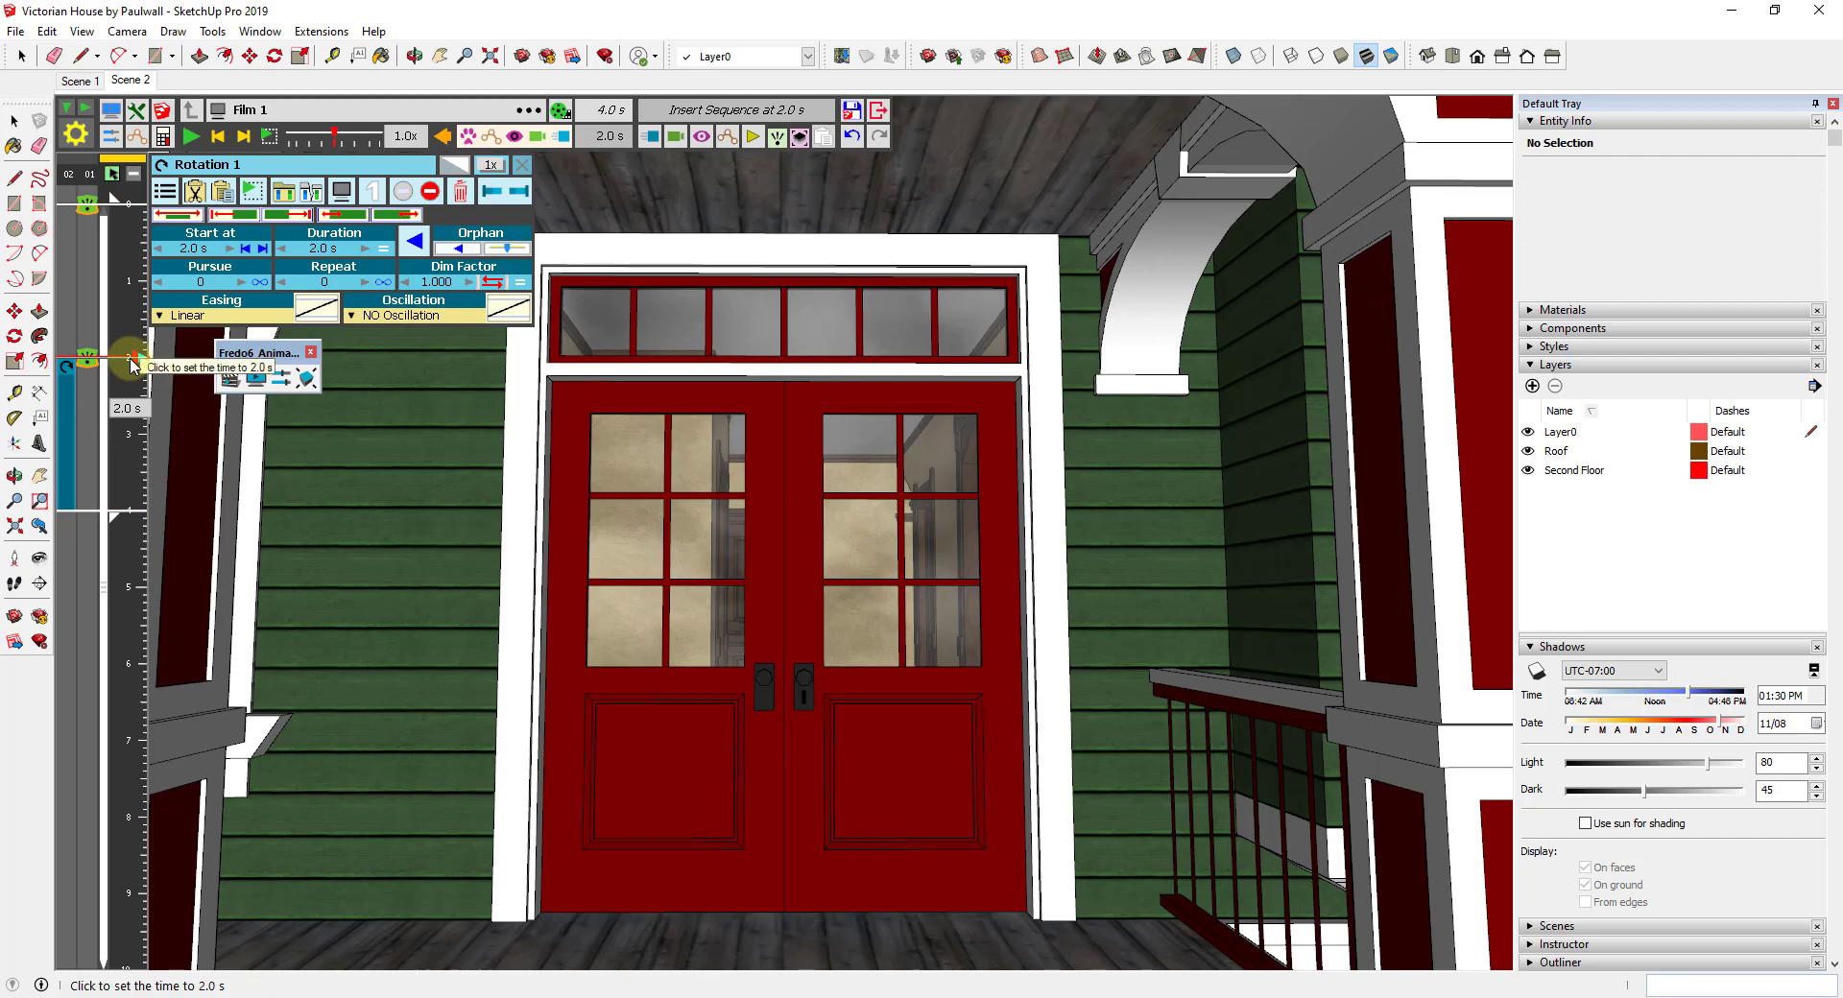
click(192, 141)
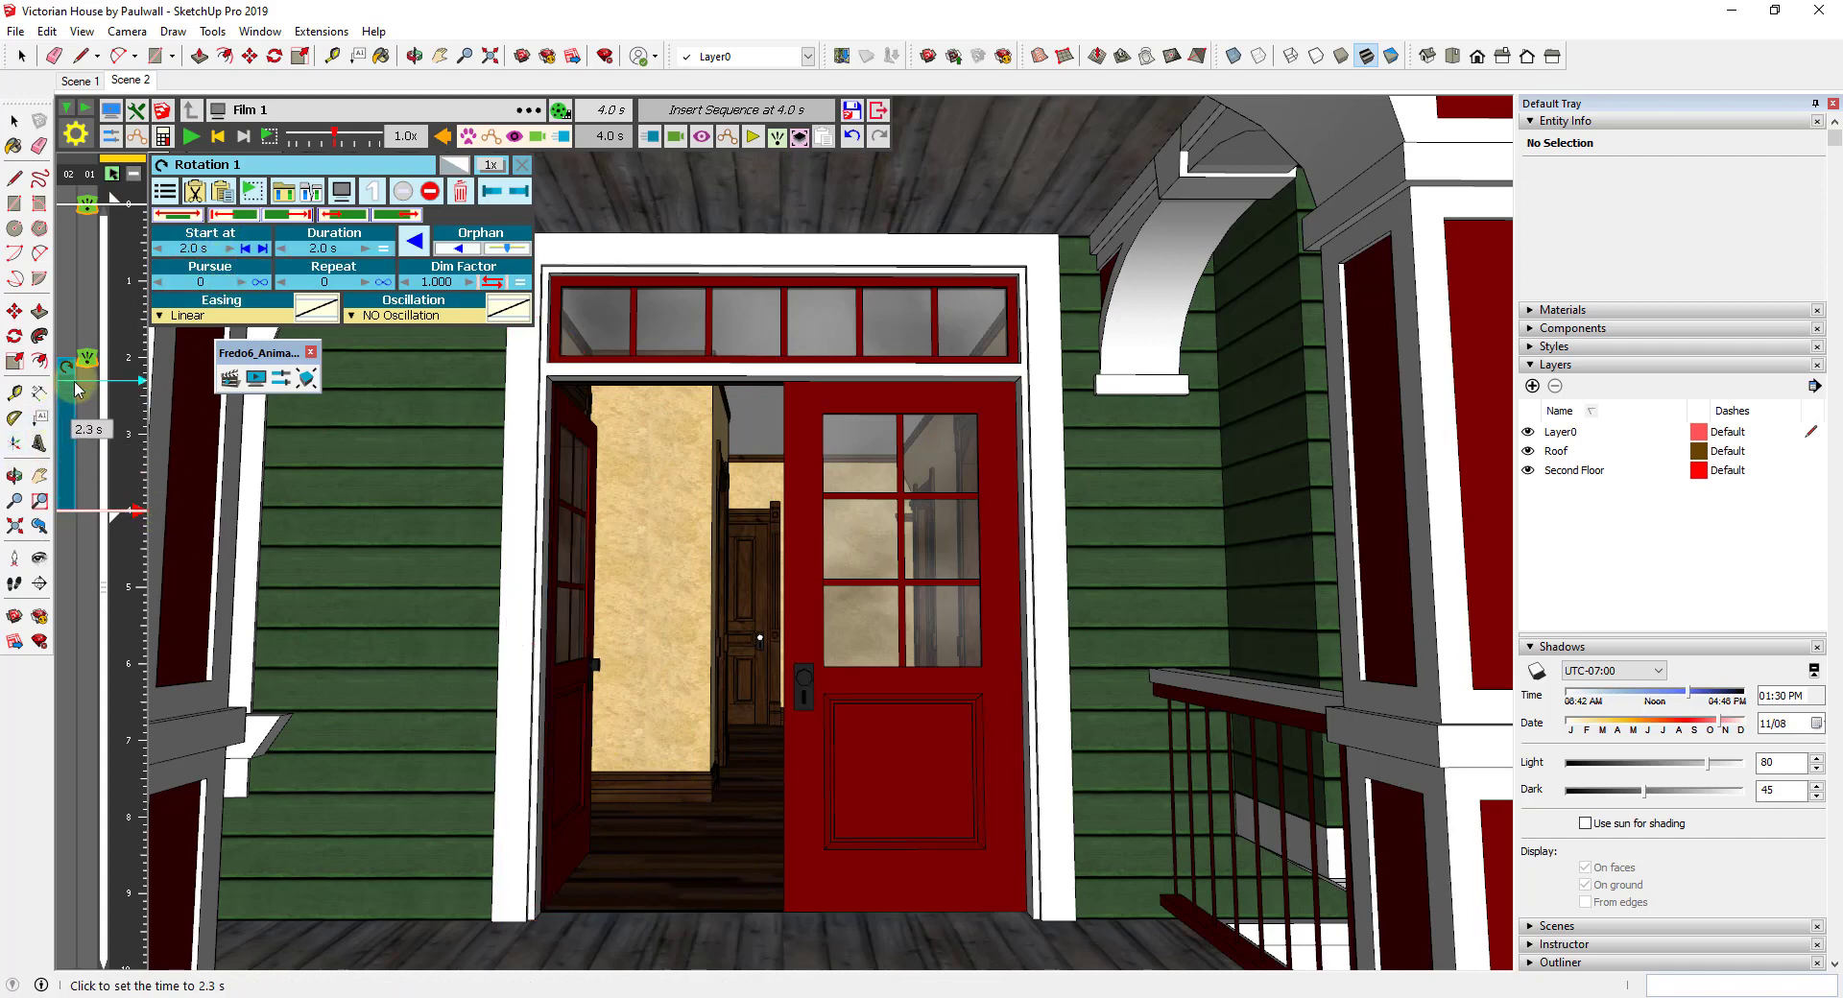
mouse_move(60, 393)
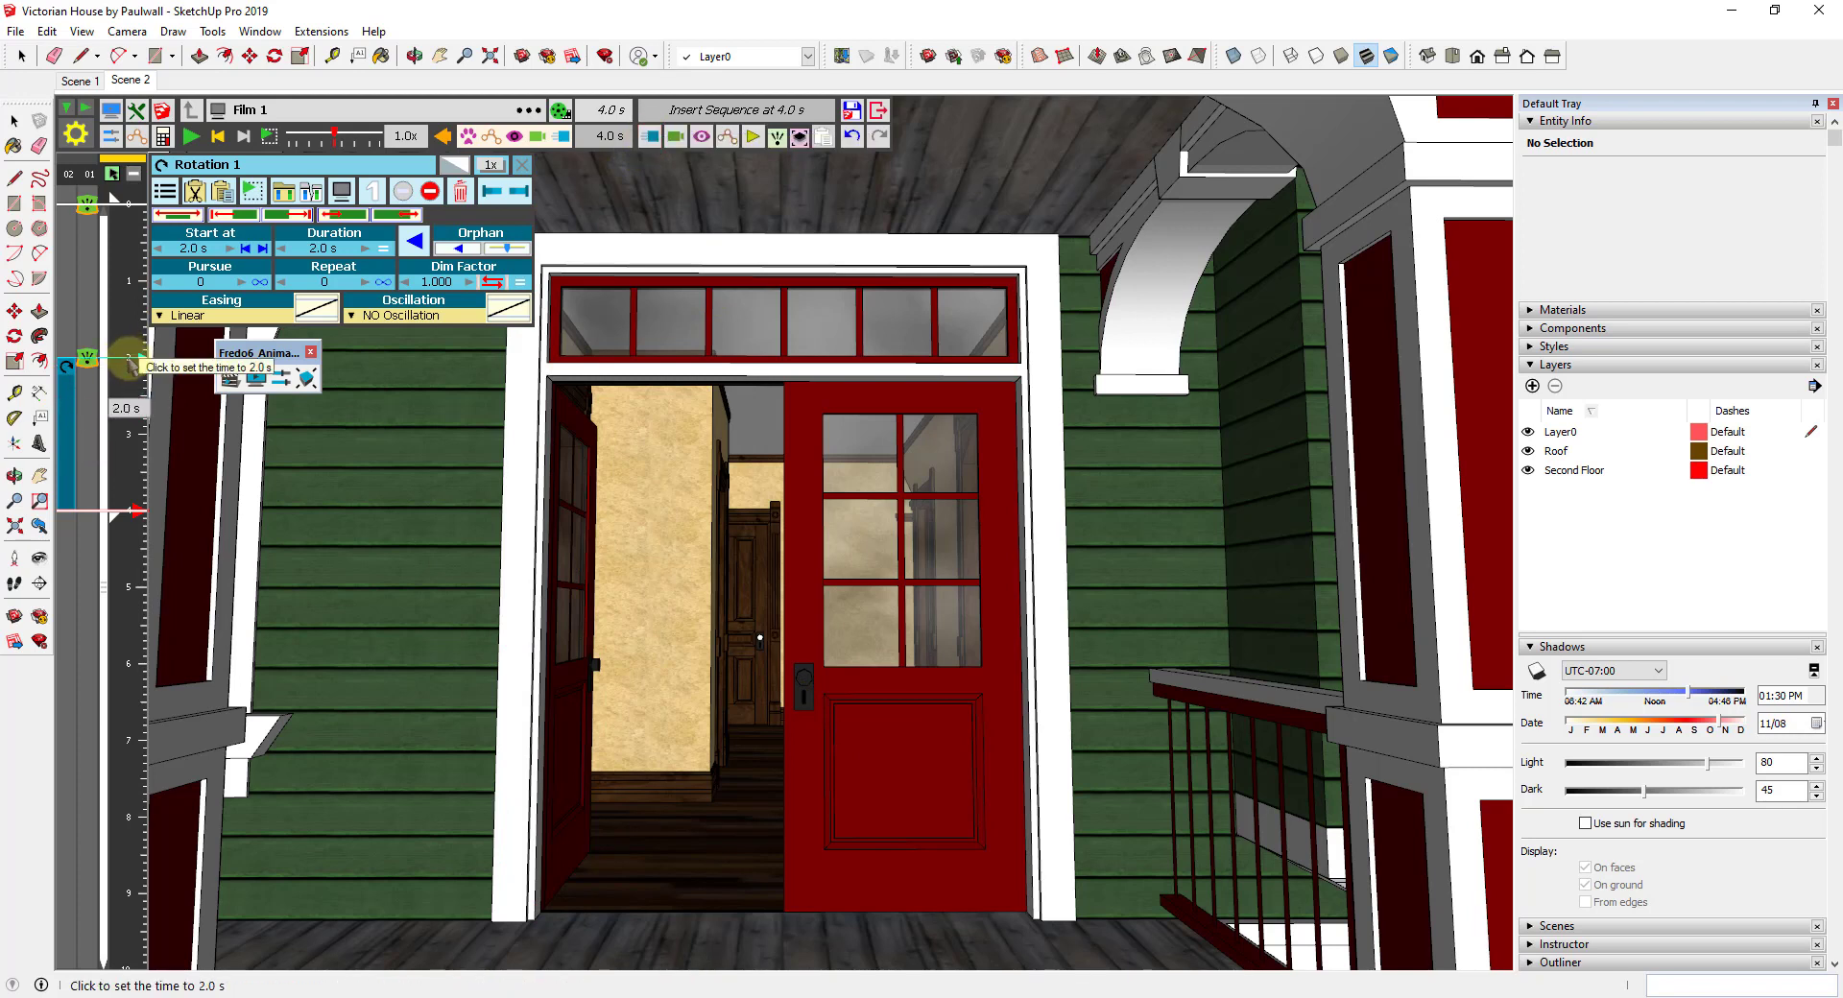
Insert a new movement at 2.0 s, make it a Rotation, and pick the right-hand front door.
click(130, 362)
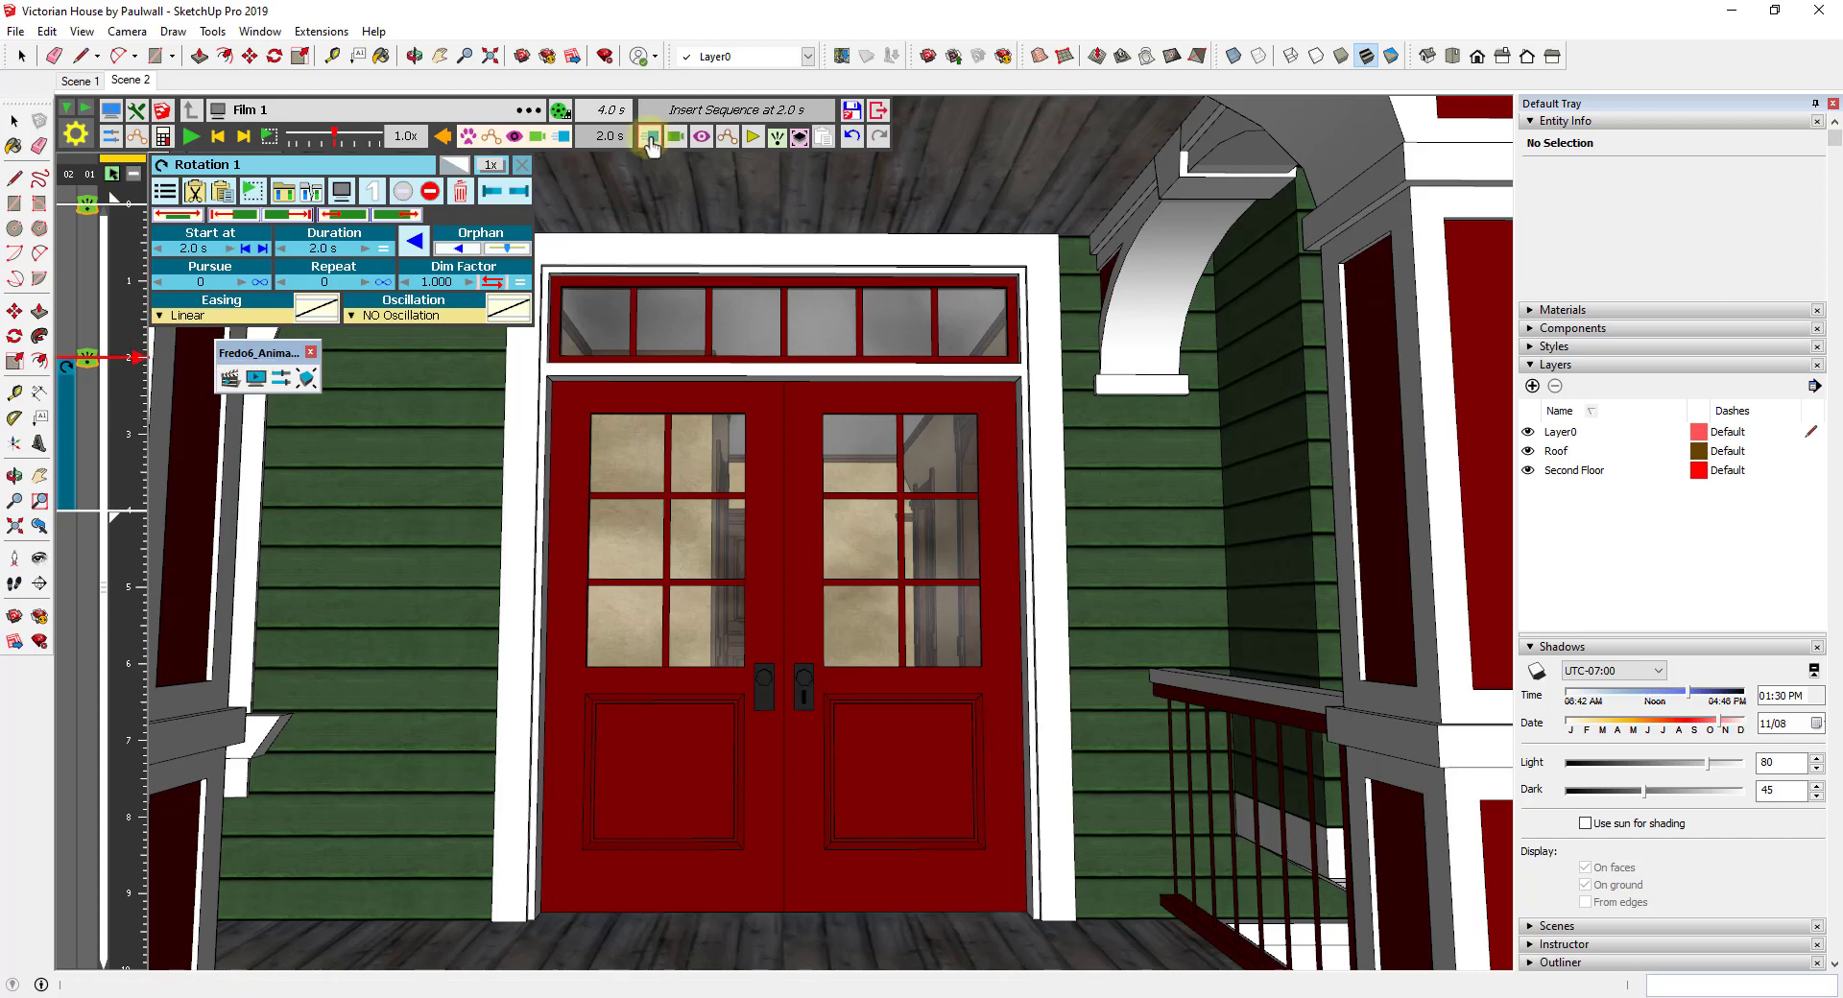
click(652, 144)
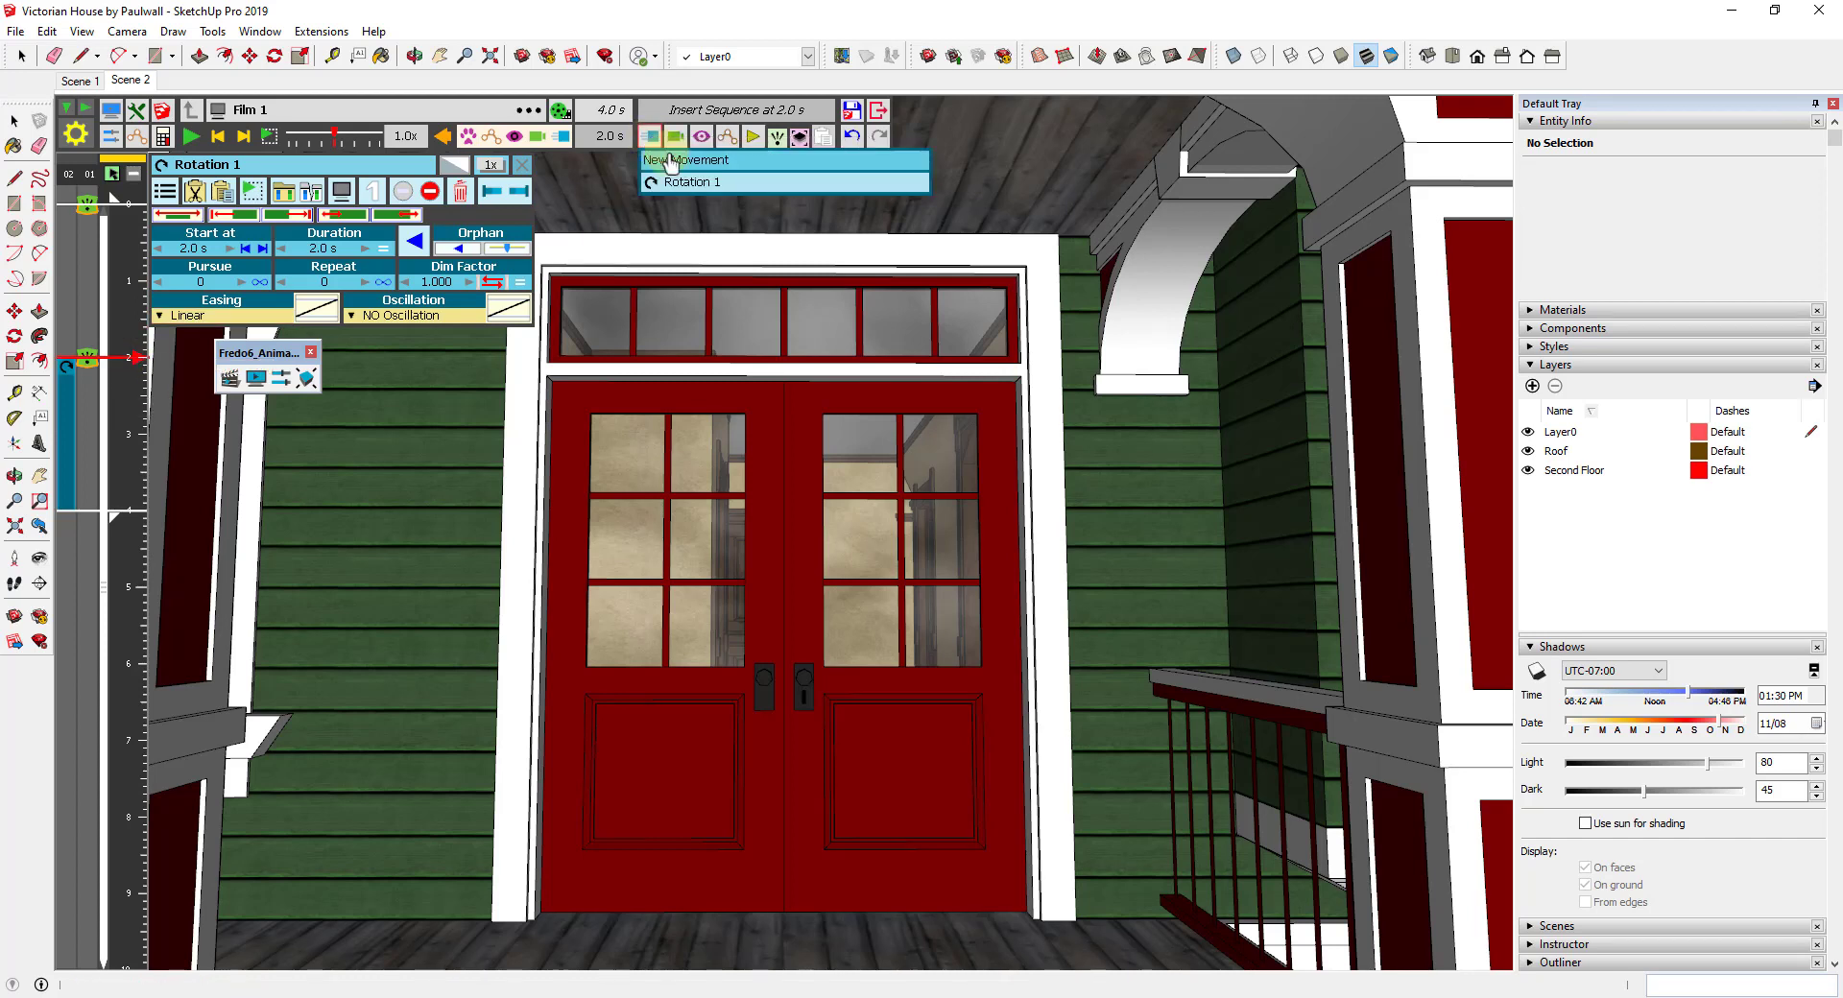
click(669, 161)
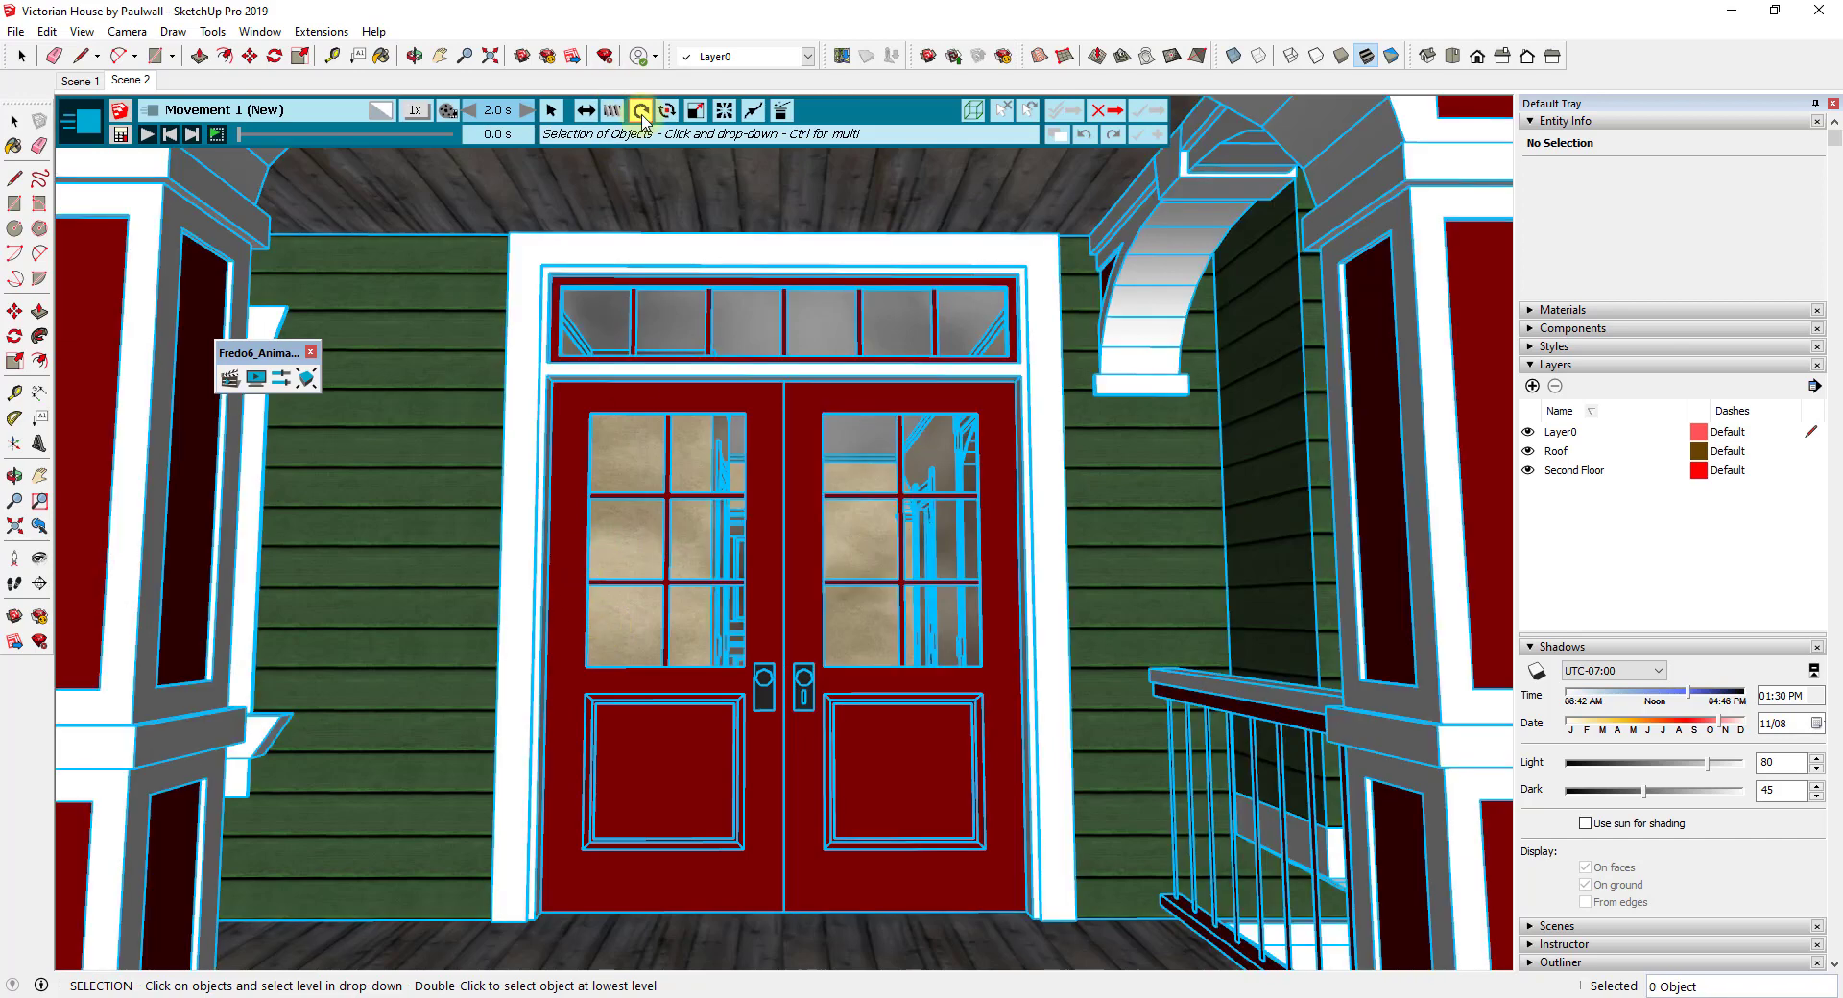
click(981, 815)
click(1010, 875)
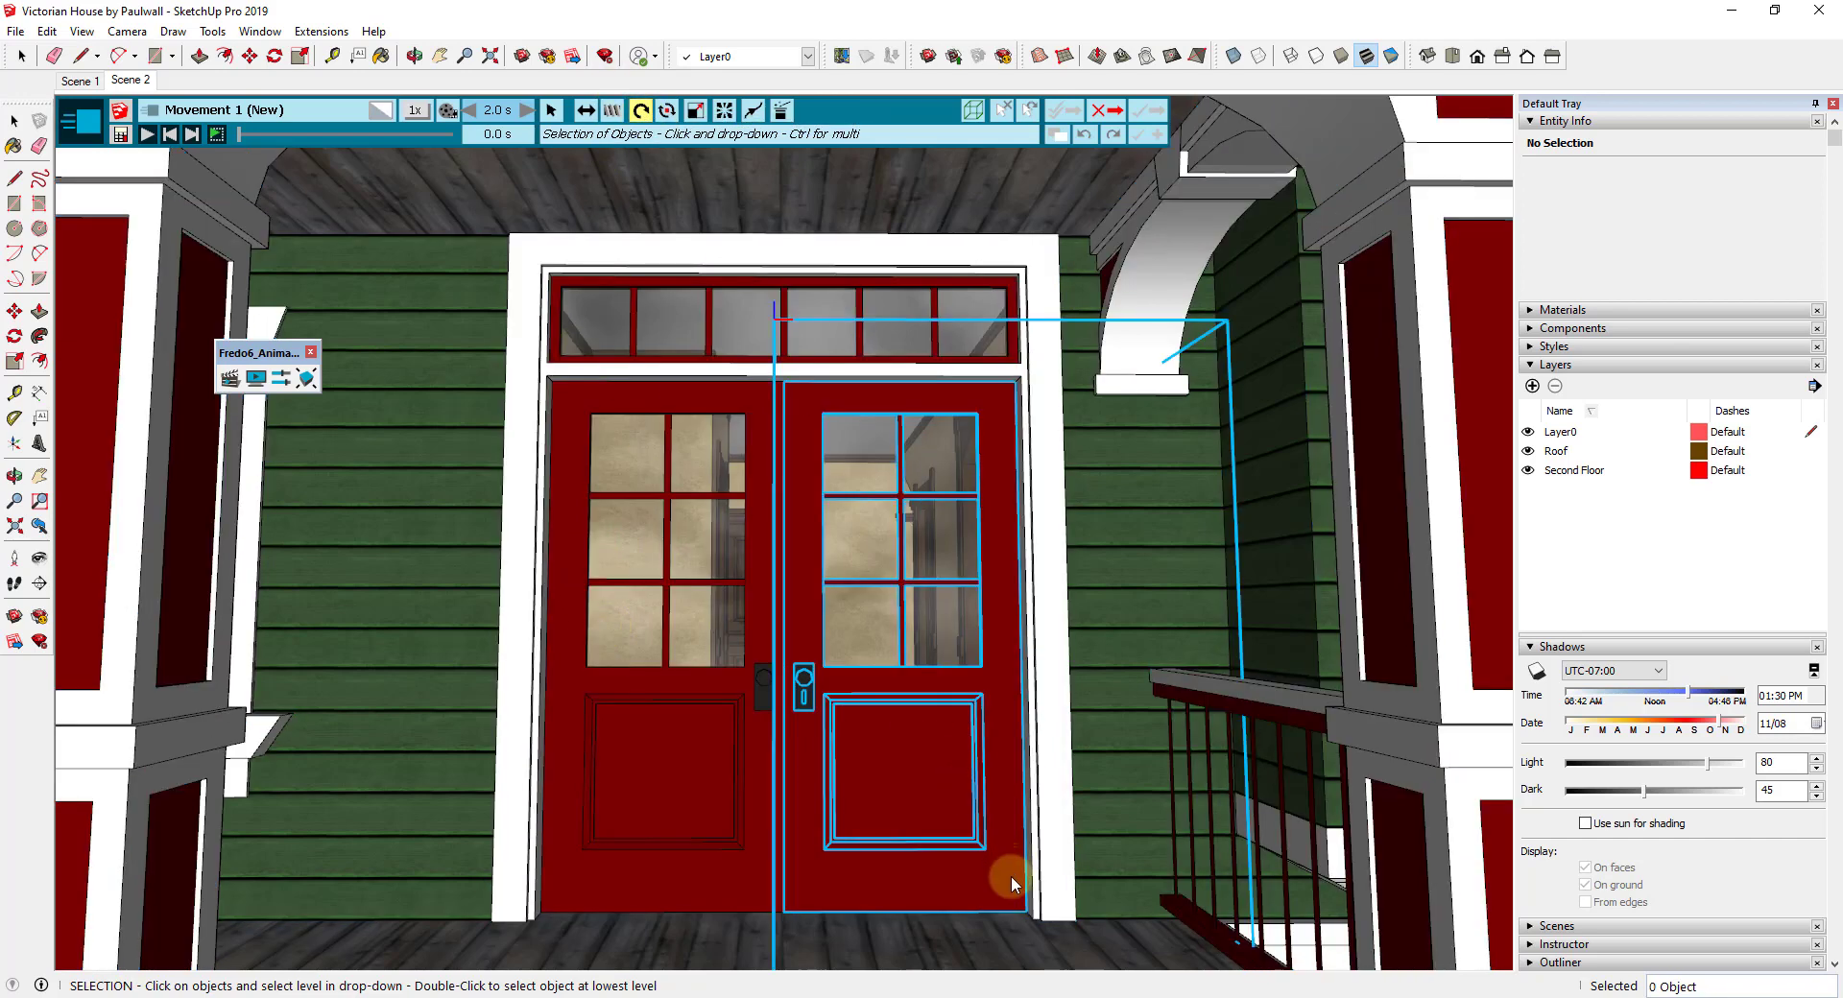
click(1047, 892)
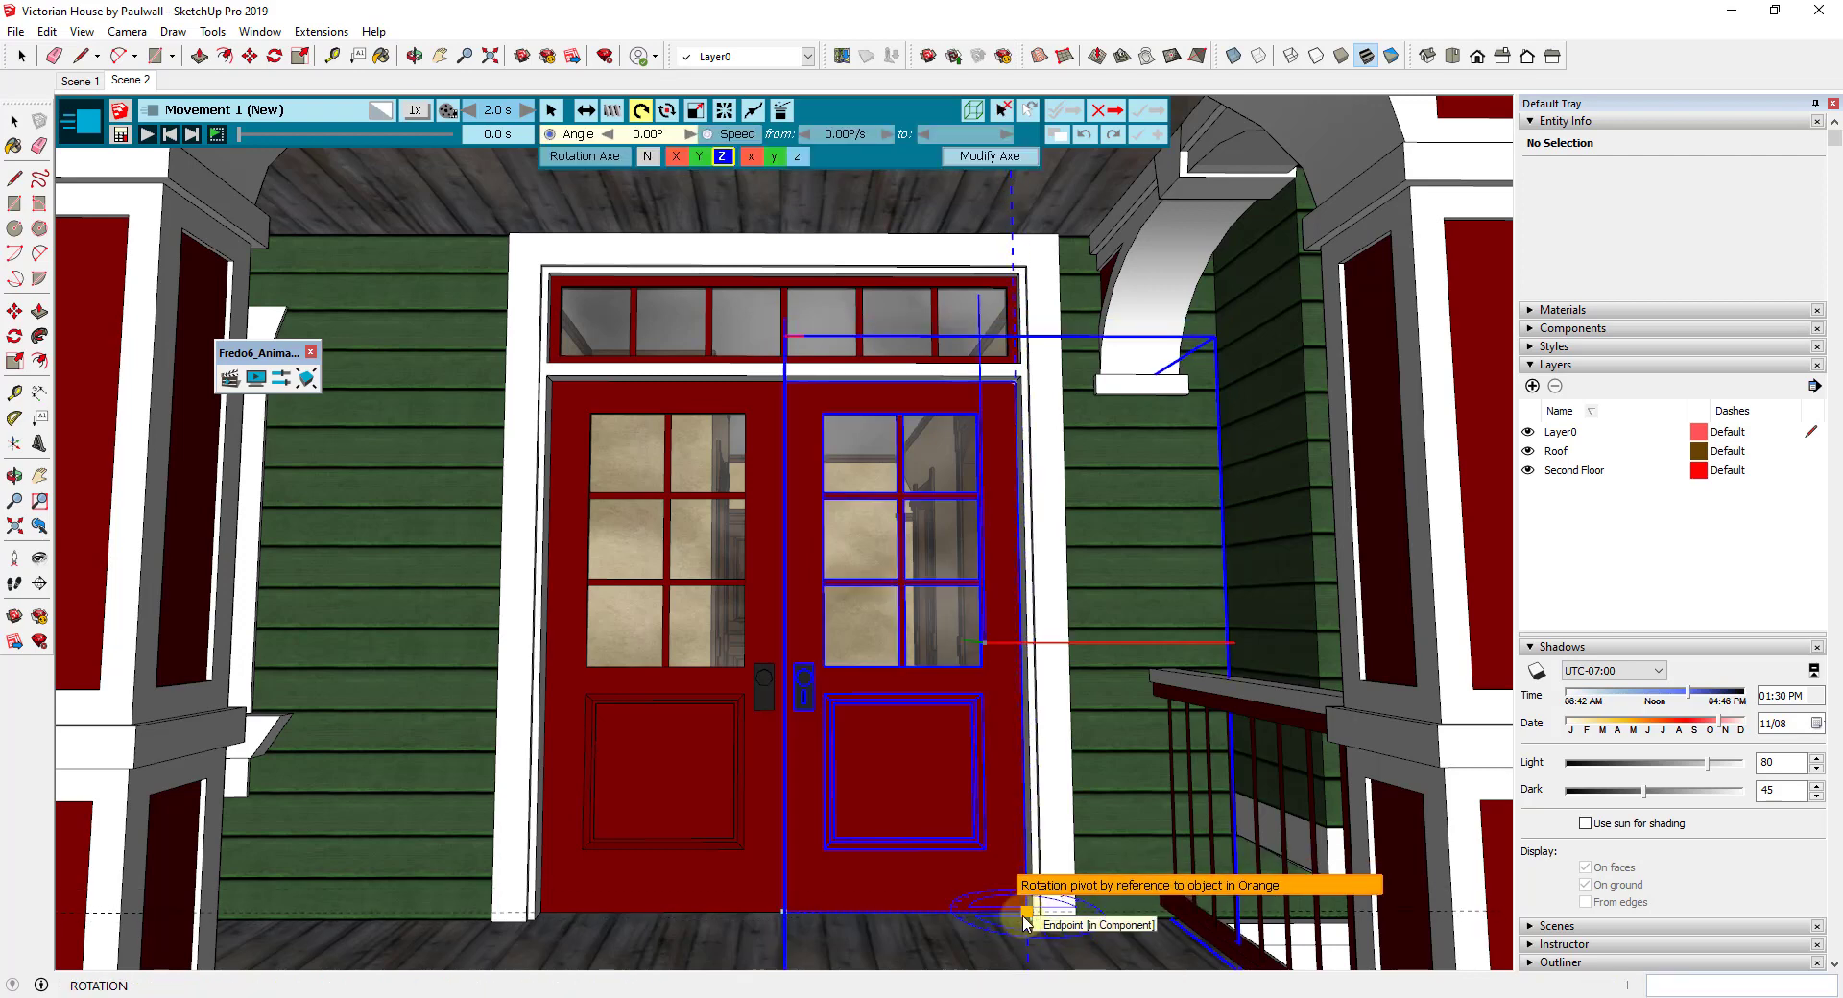
Rotate the right-hand door -90° about the Z axis from its lower hinge-side corner and validate the movement.
click(1023, 917)
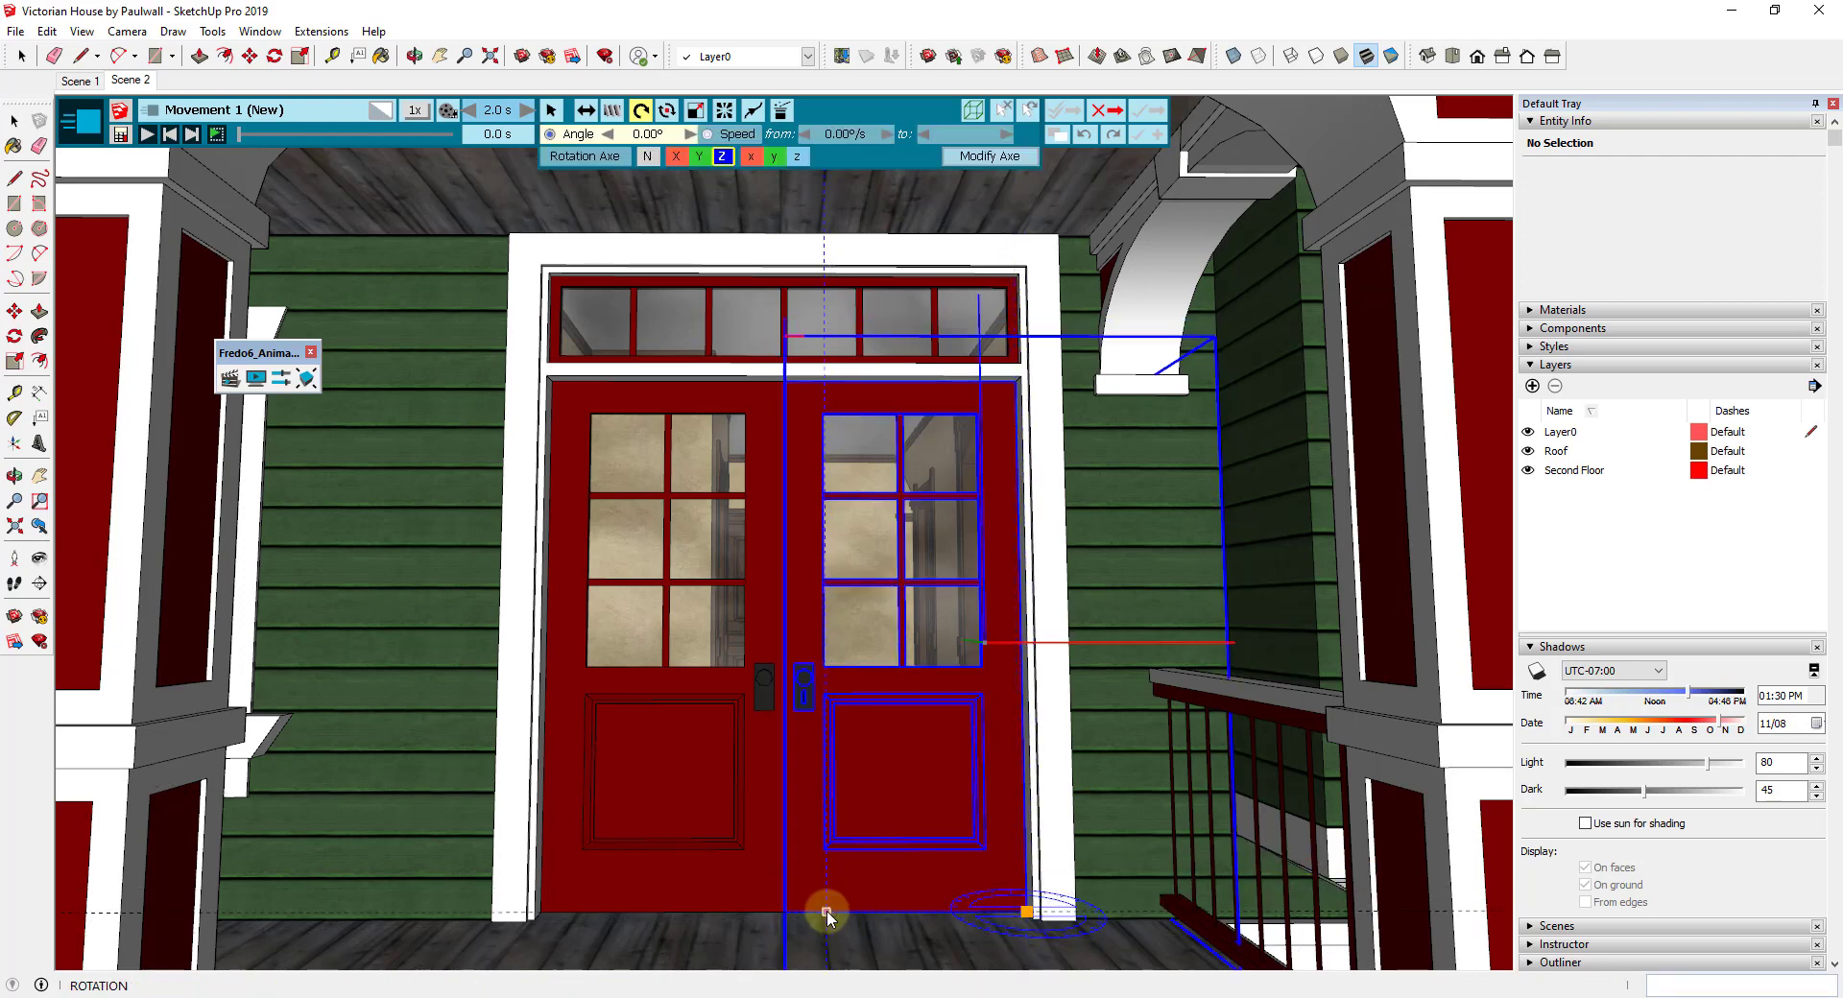
click(826, 912)
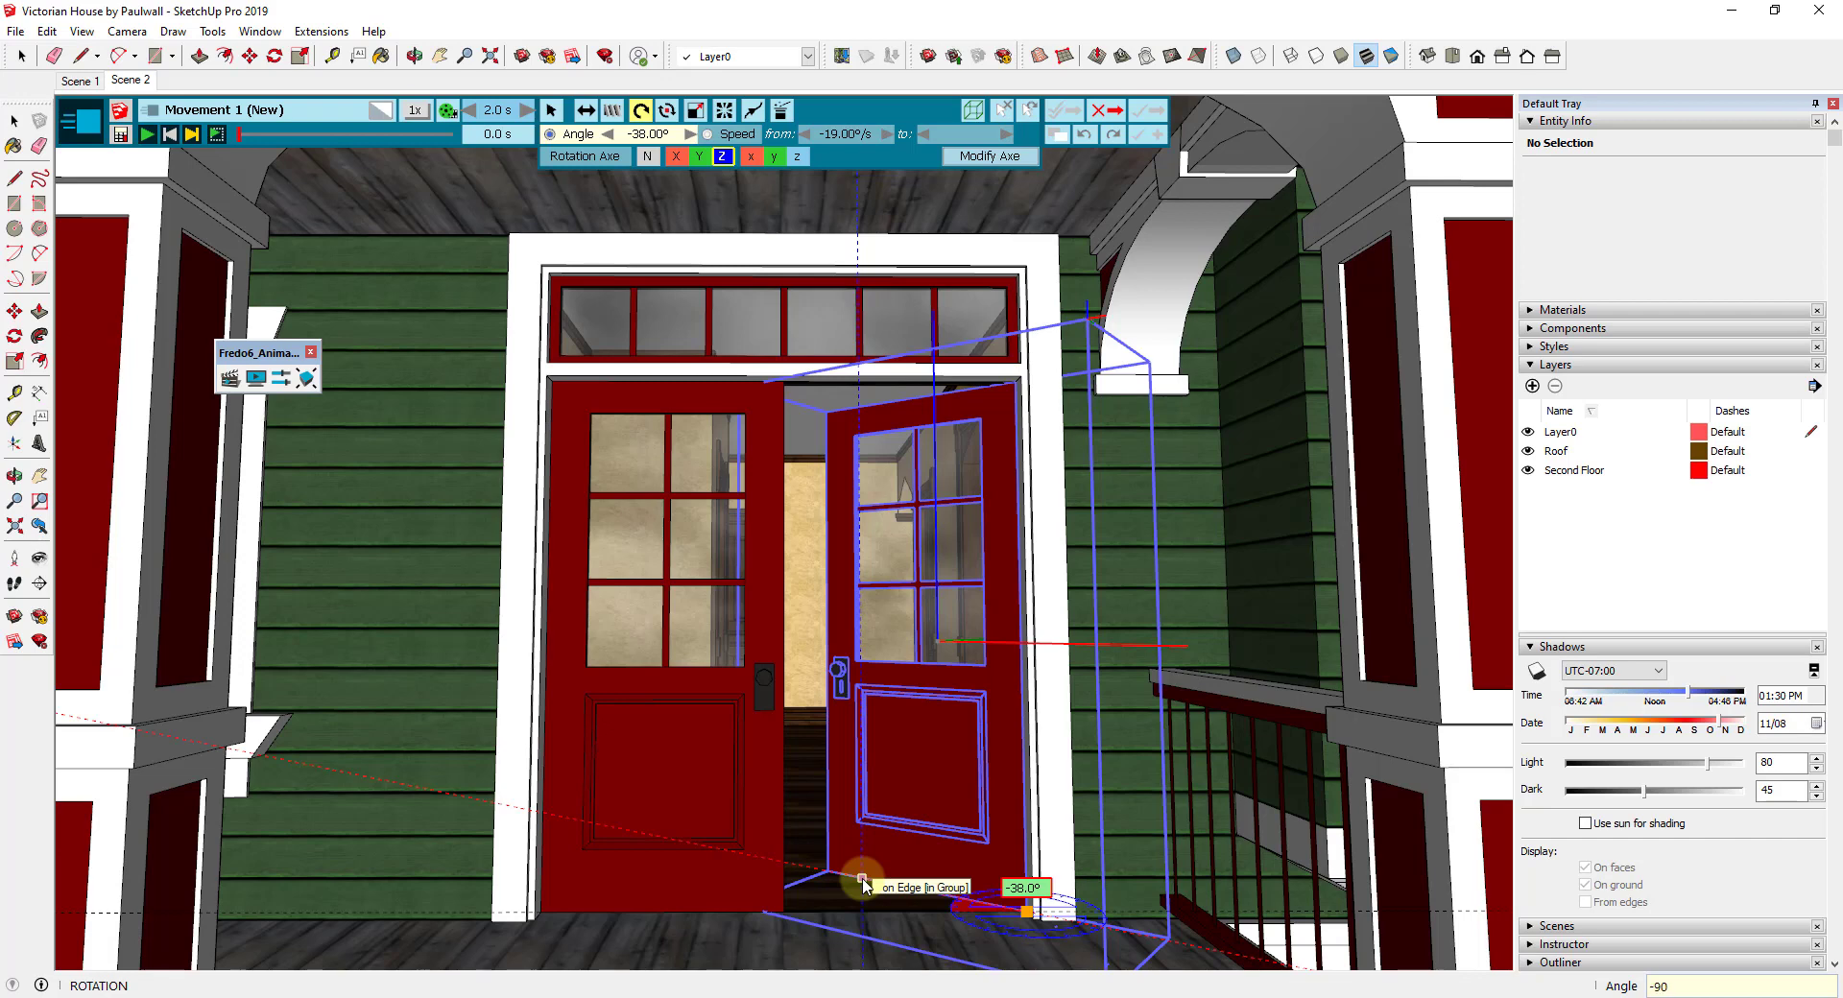
key(Return)
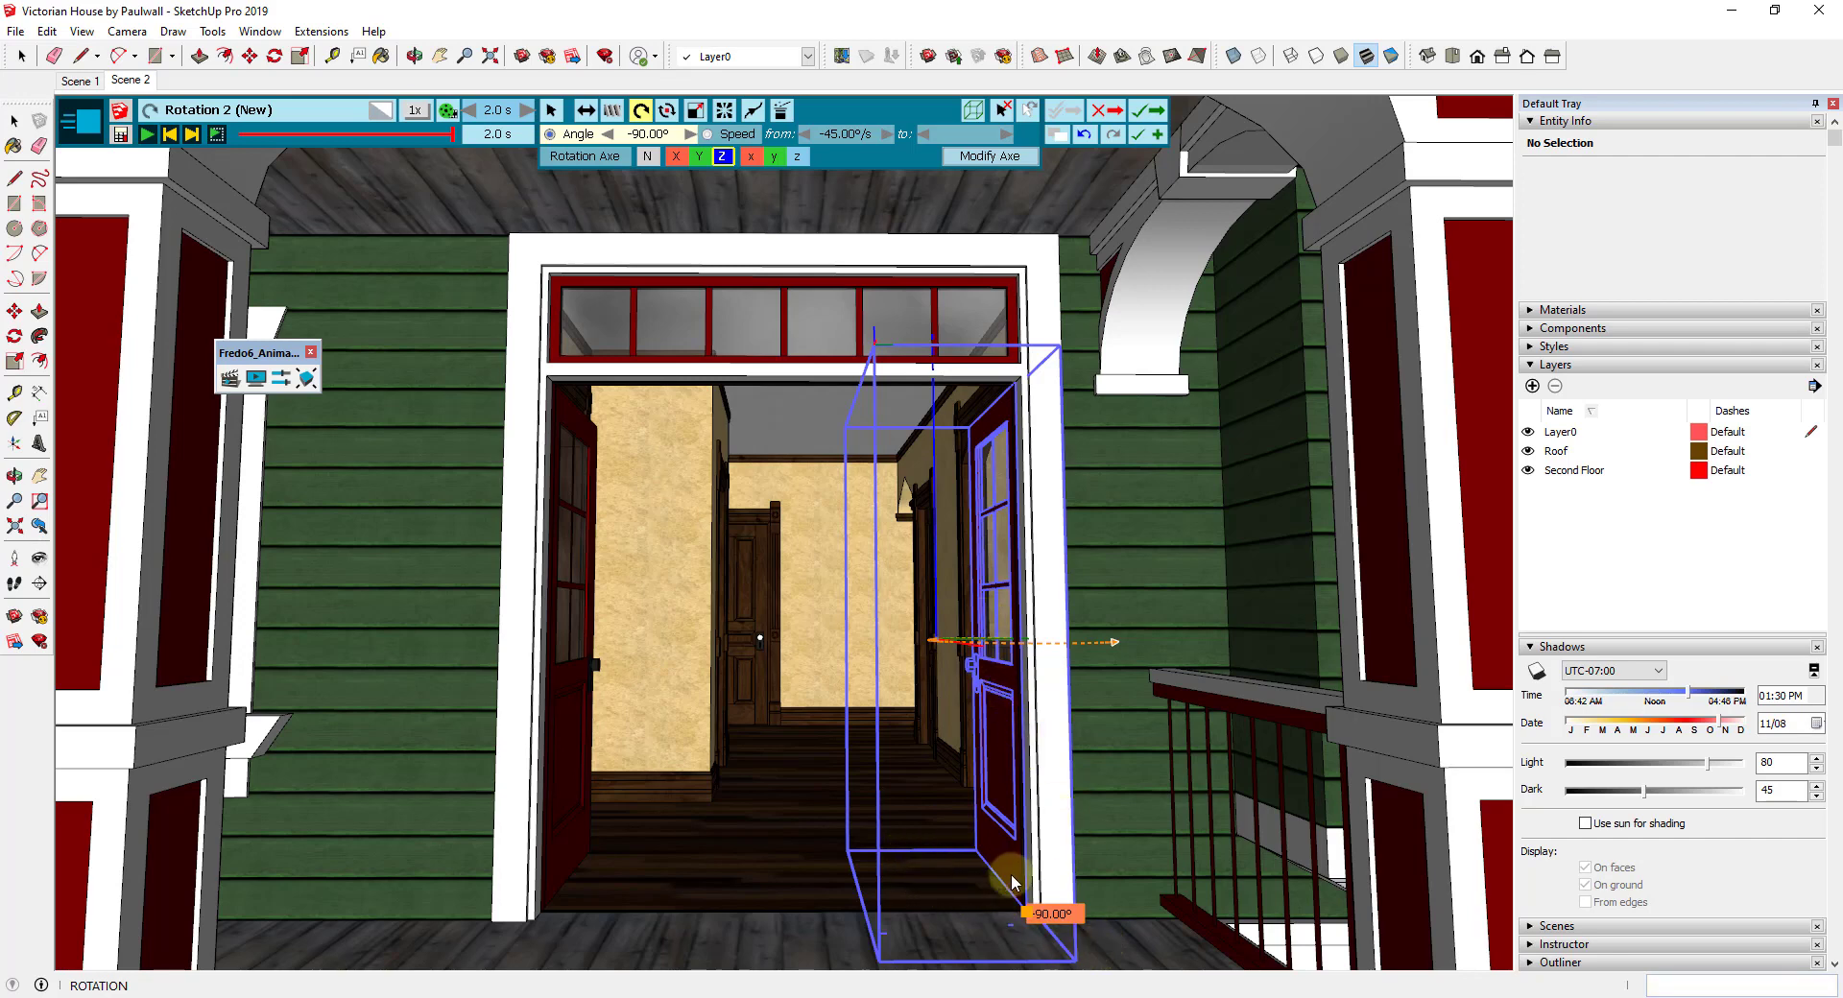
click(1147, 116)
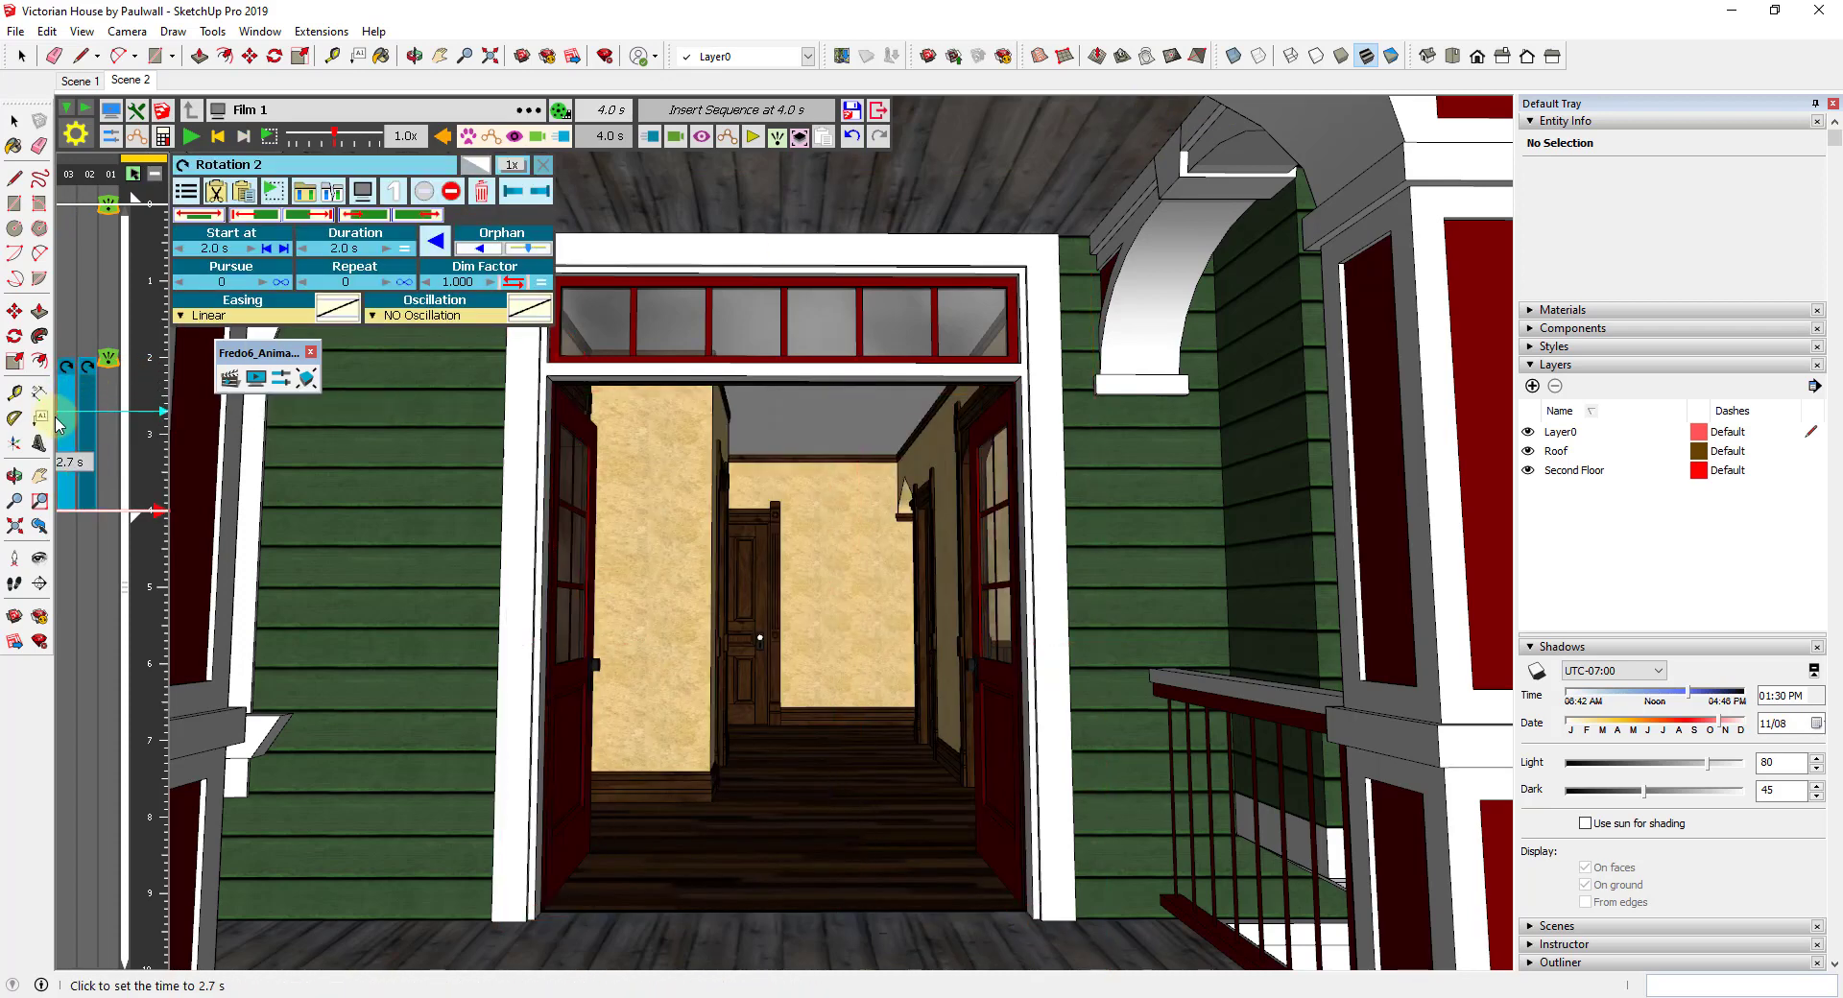
Play the film from 2.0 s to review both front doors opening together.
click(153, 363)
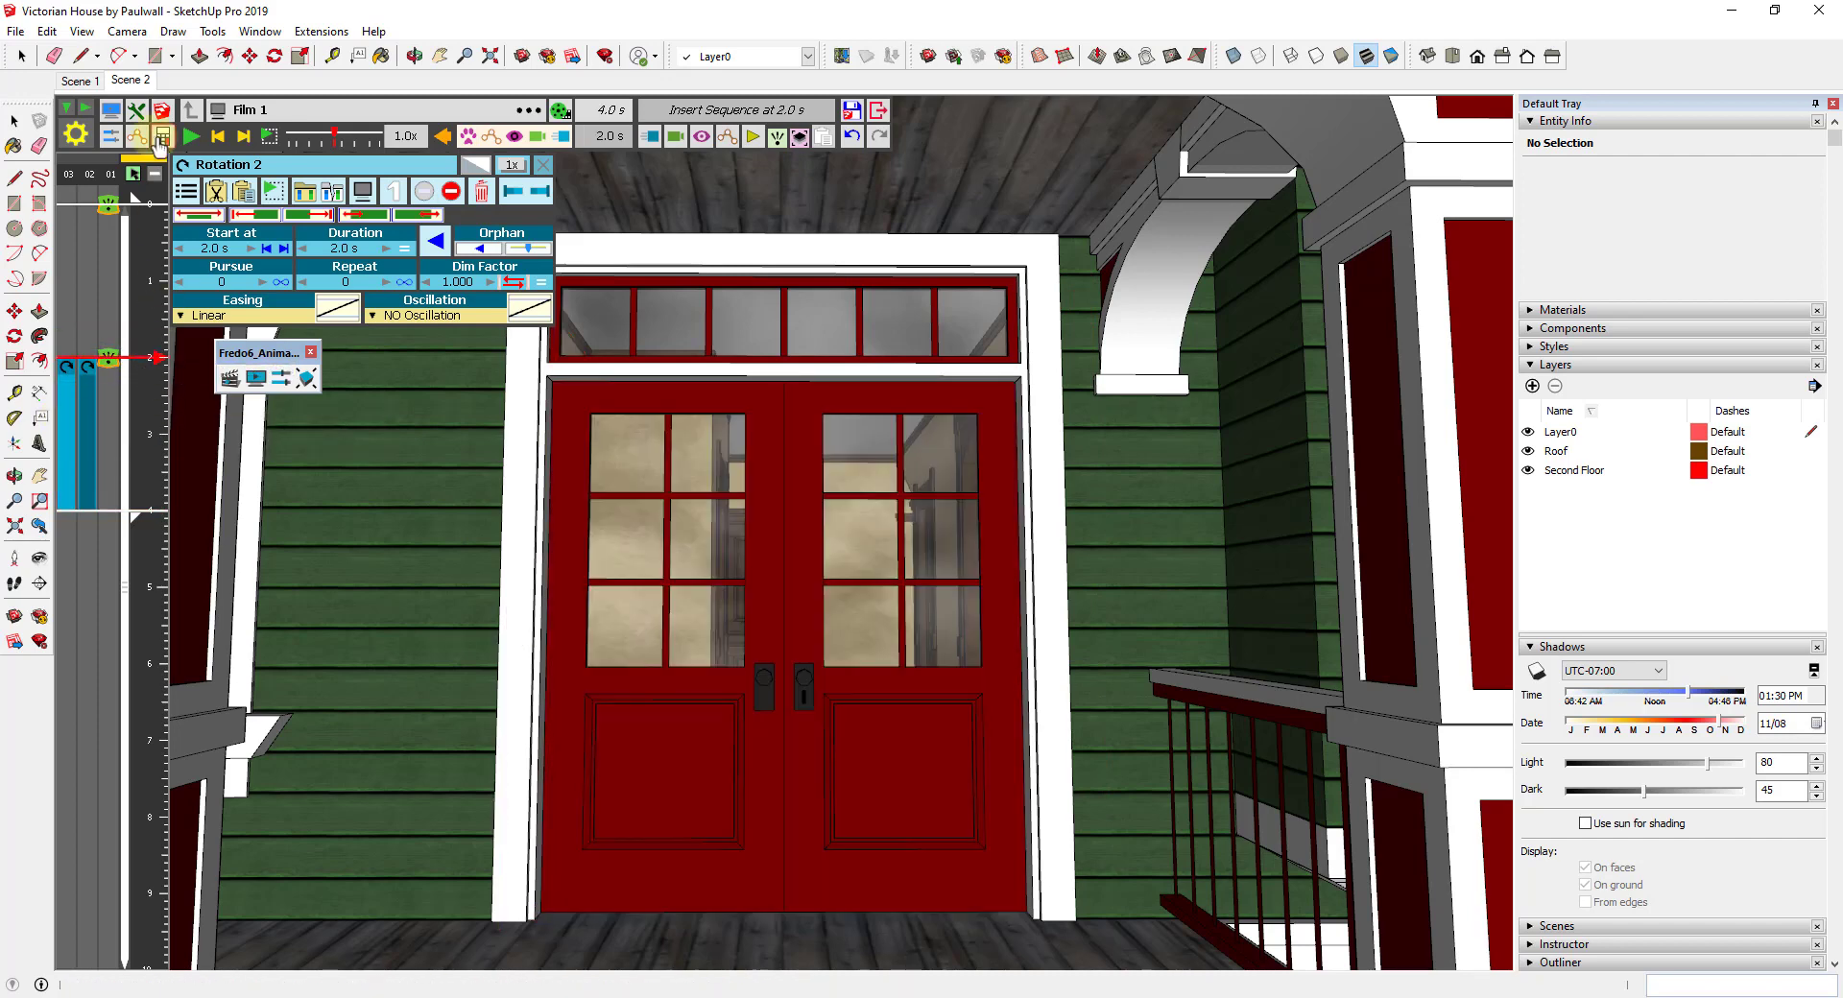
click(190, 143)
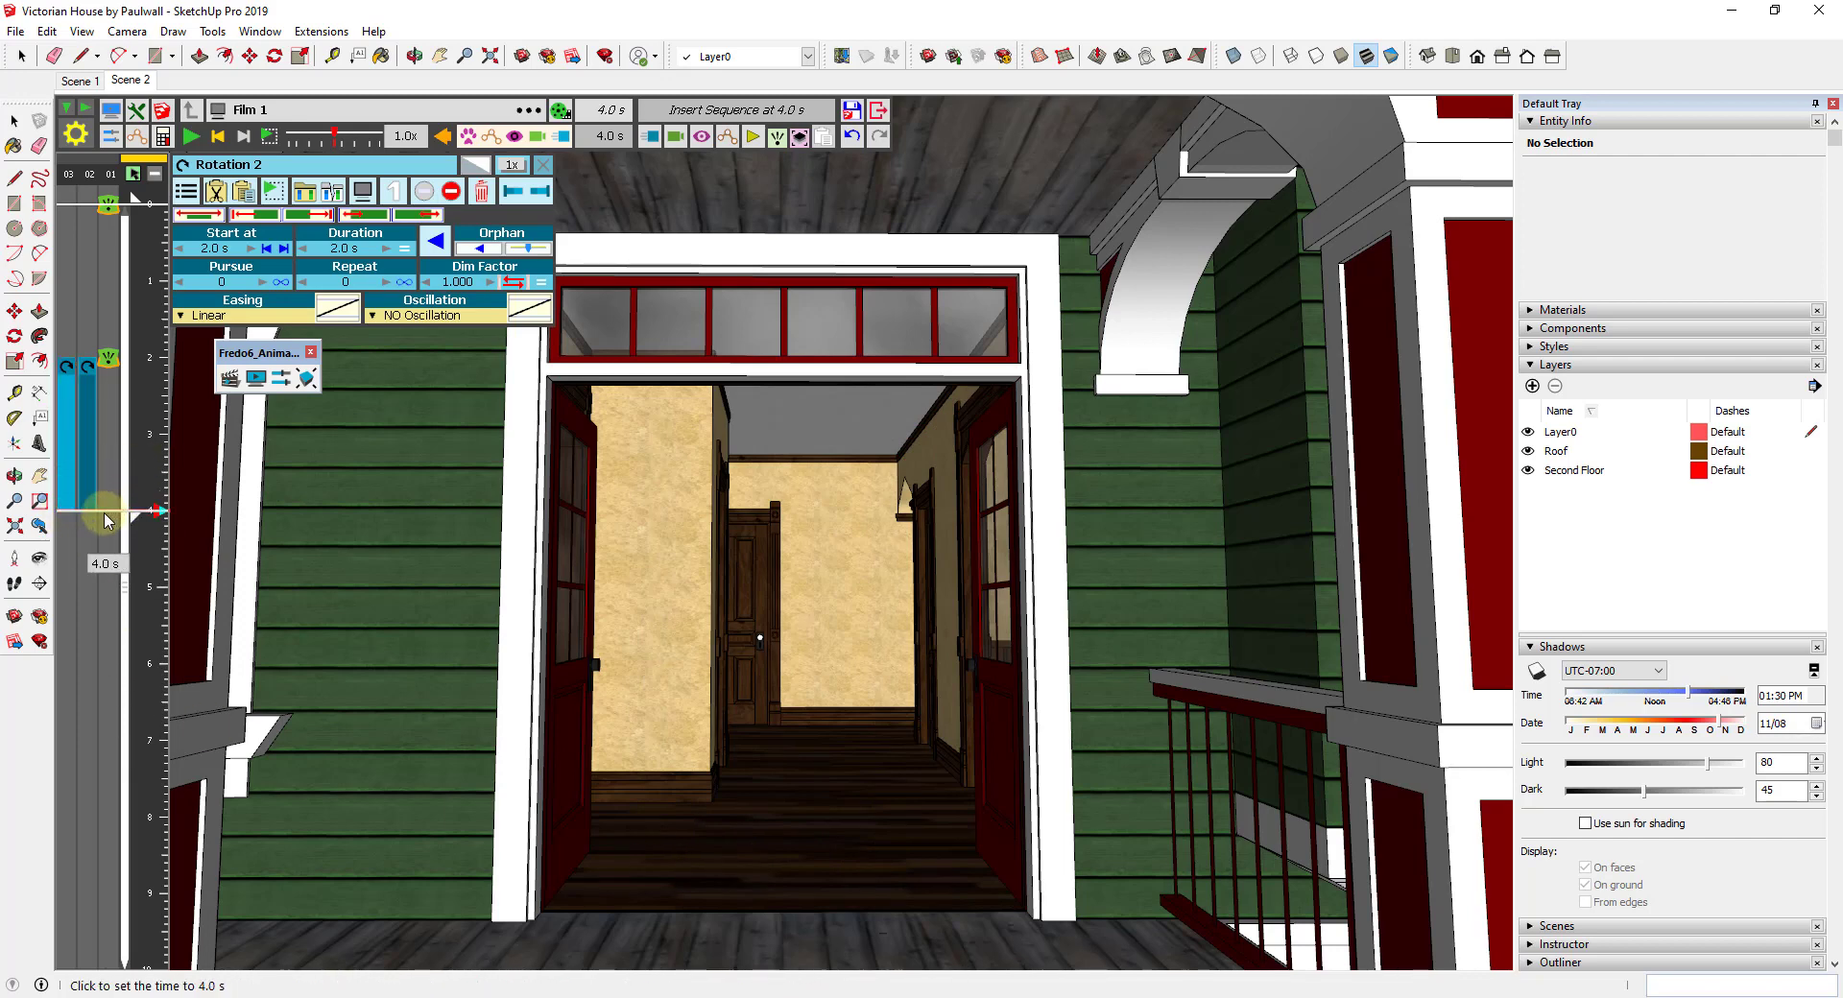
Copy the View 2 camera from 2.0 s to 4.0 s, and remove the extra Rotation 2 pasted along with it.
click(108, 361)
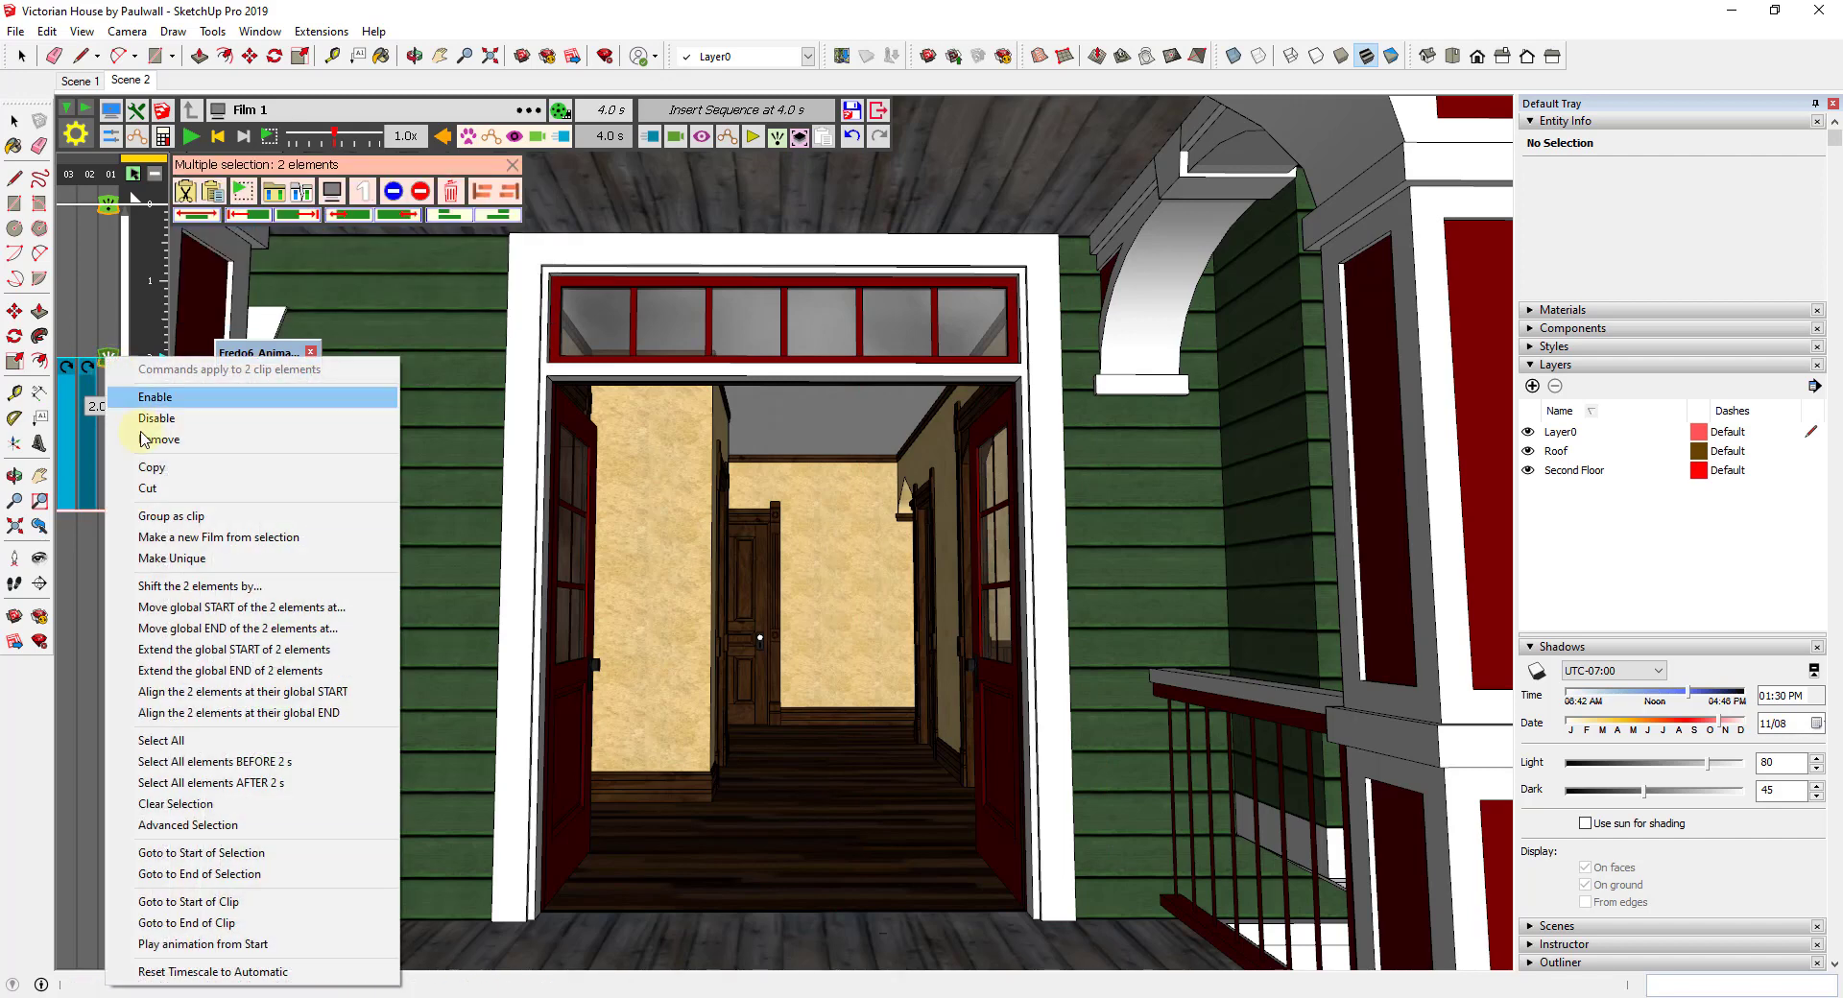
click(178, 472)
right_click(108, 513)
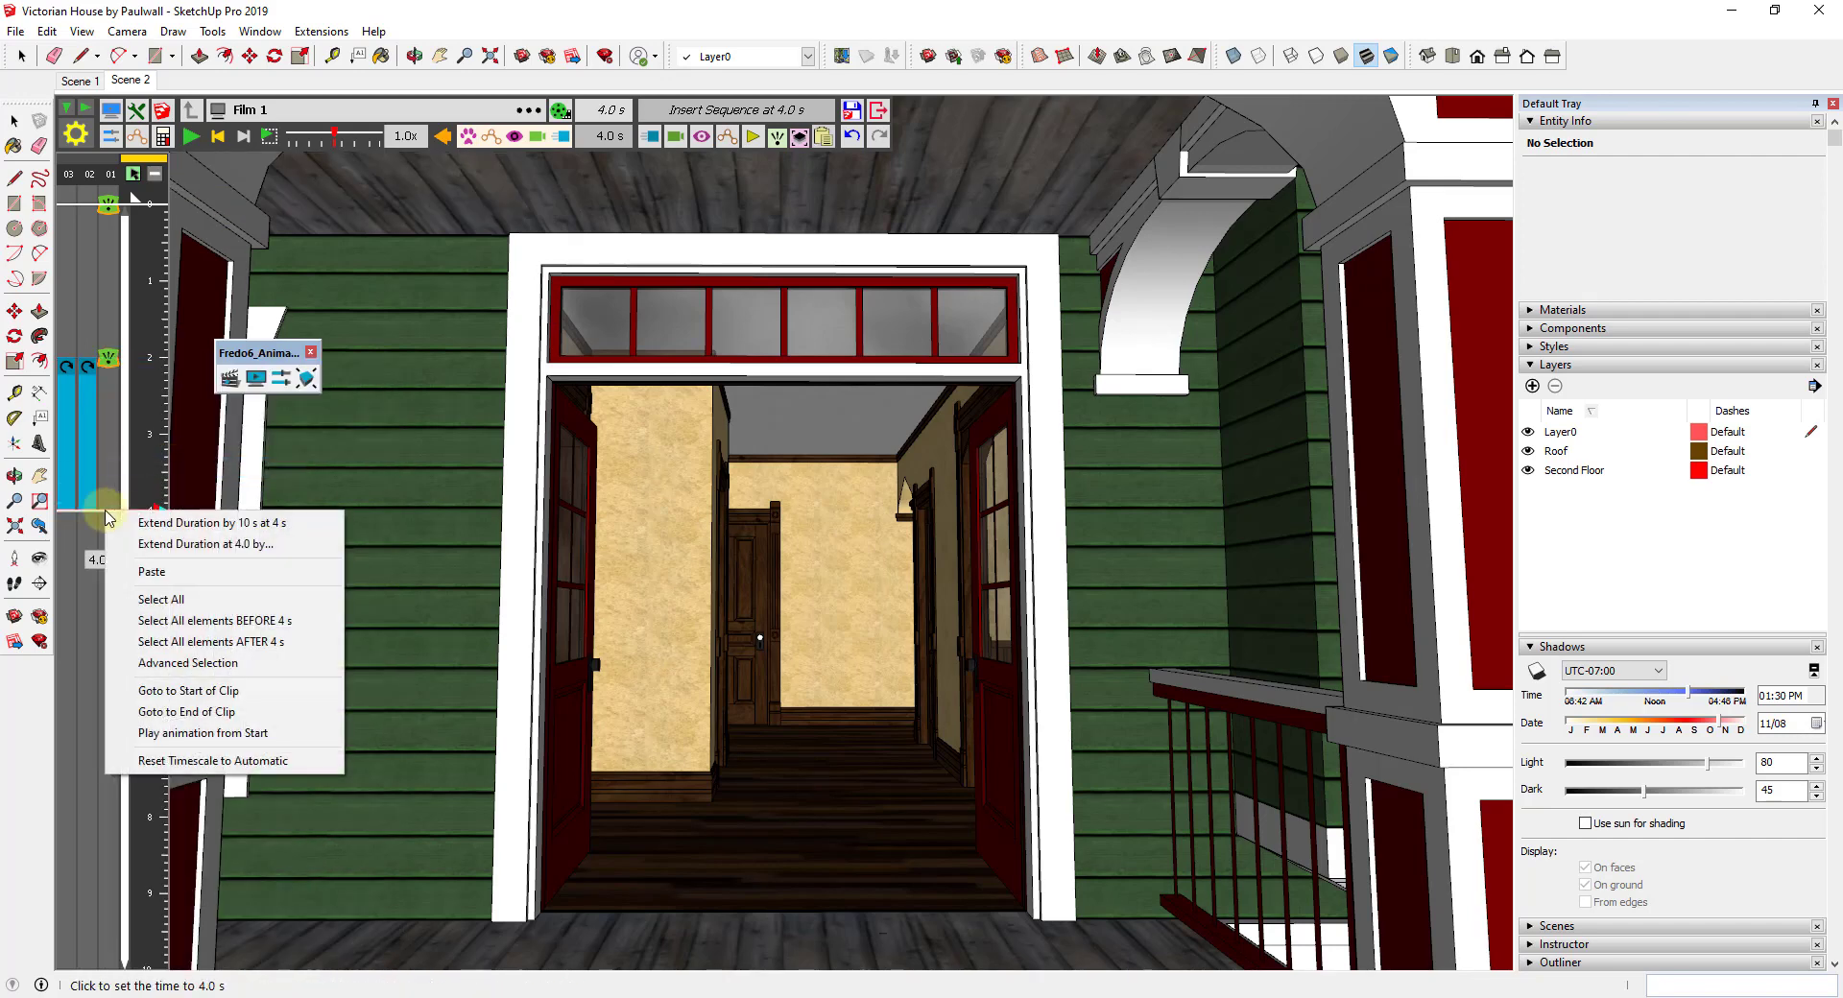
click(154, 572)
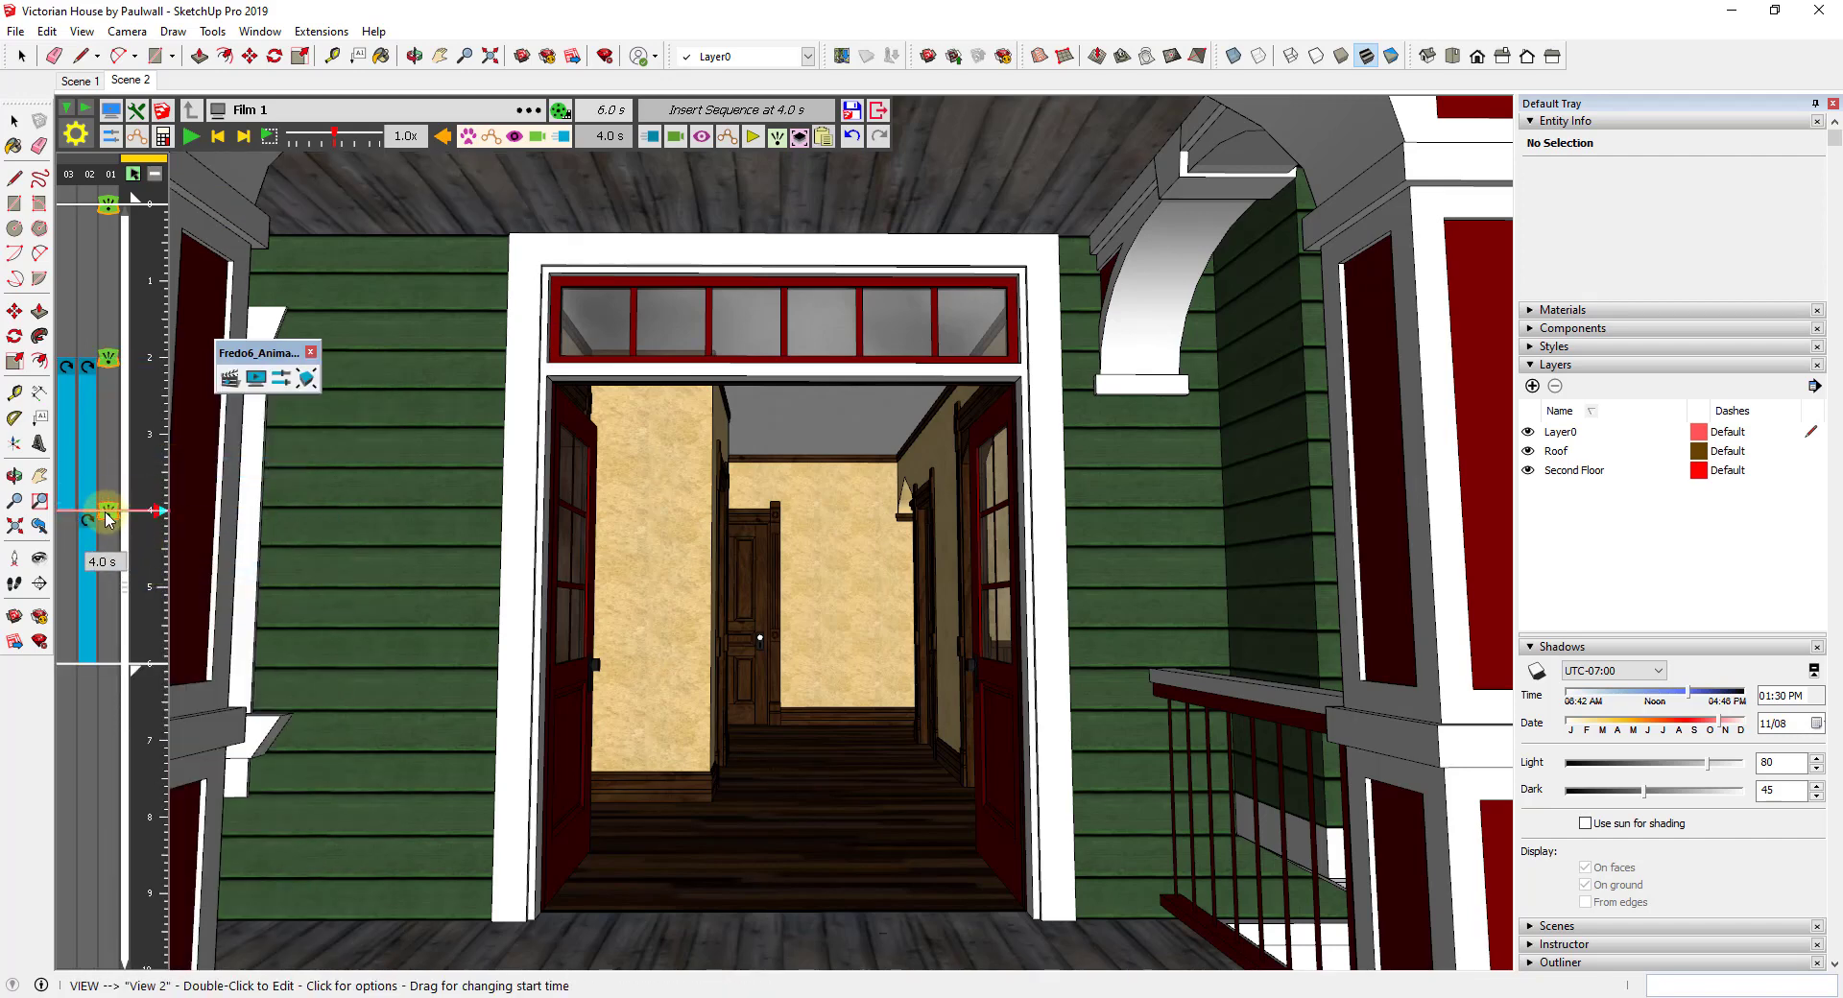
right_click(85, 576)
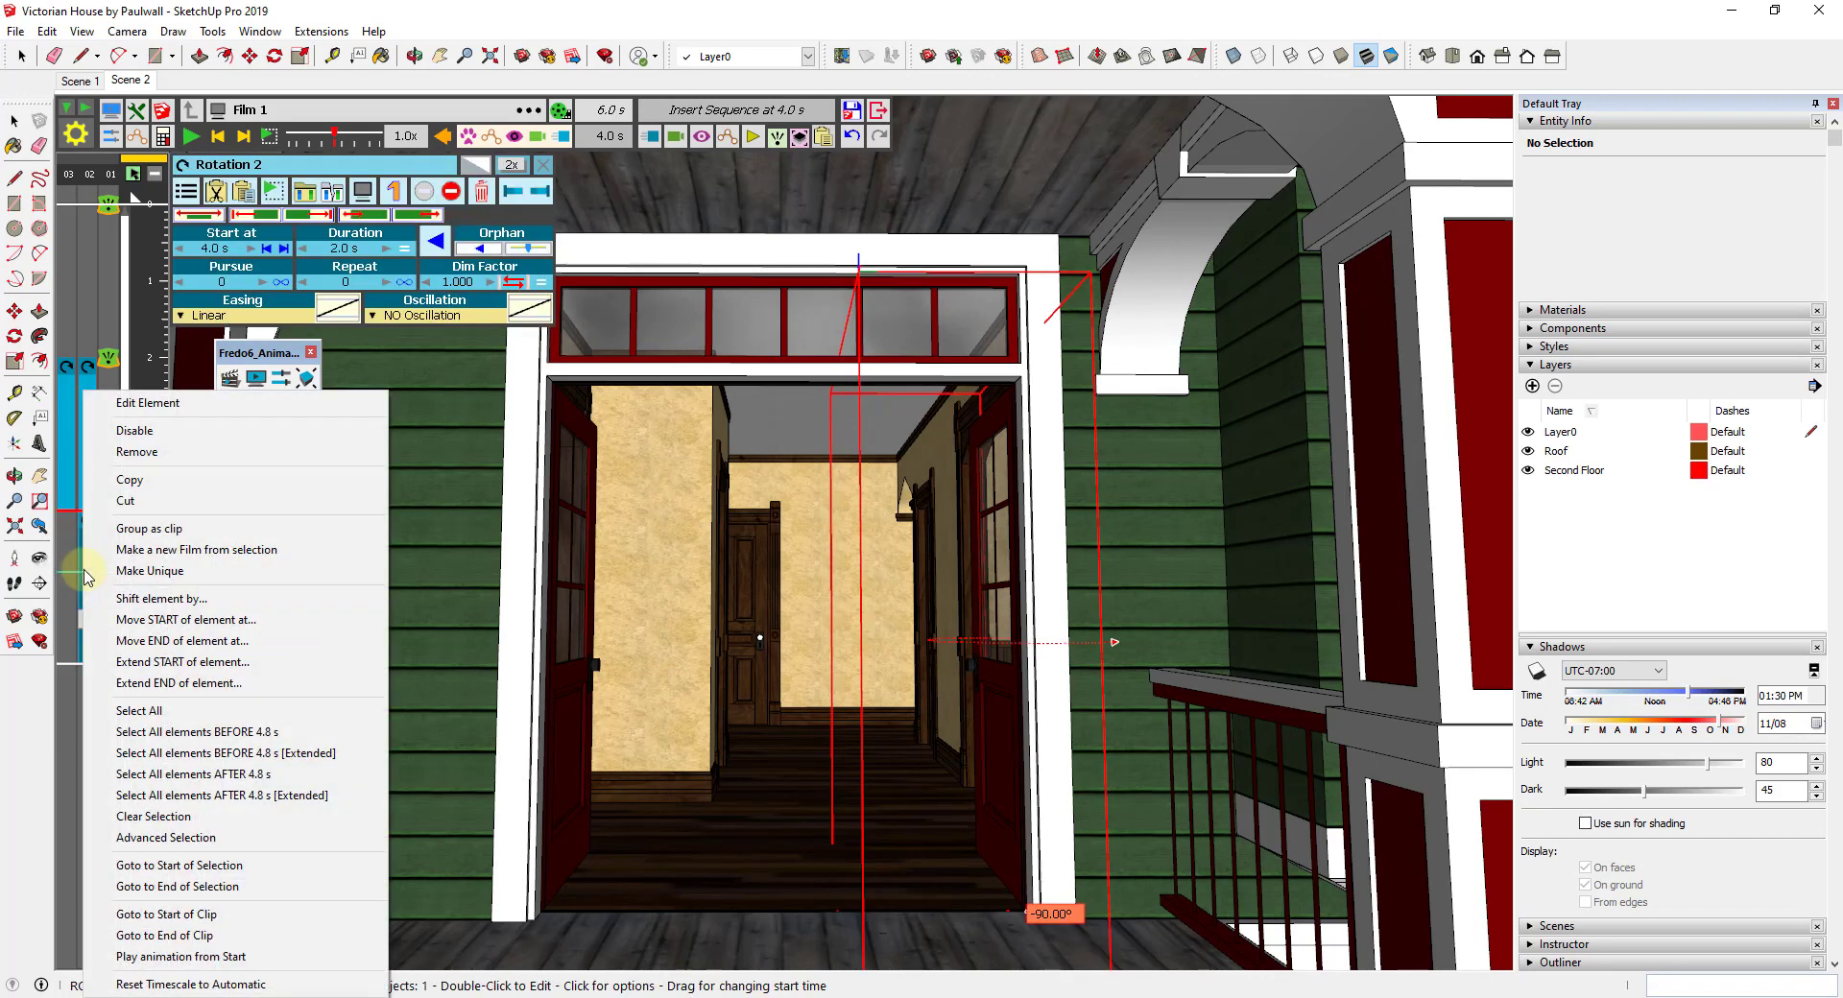
click(129, 452)
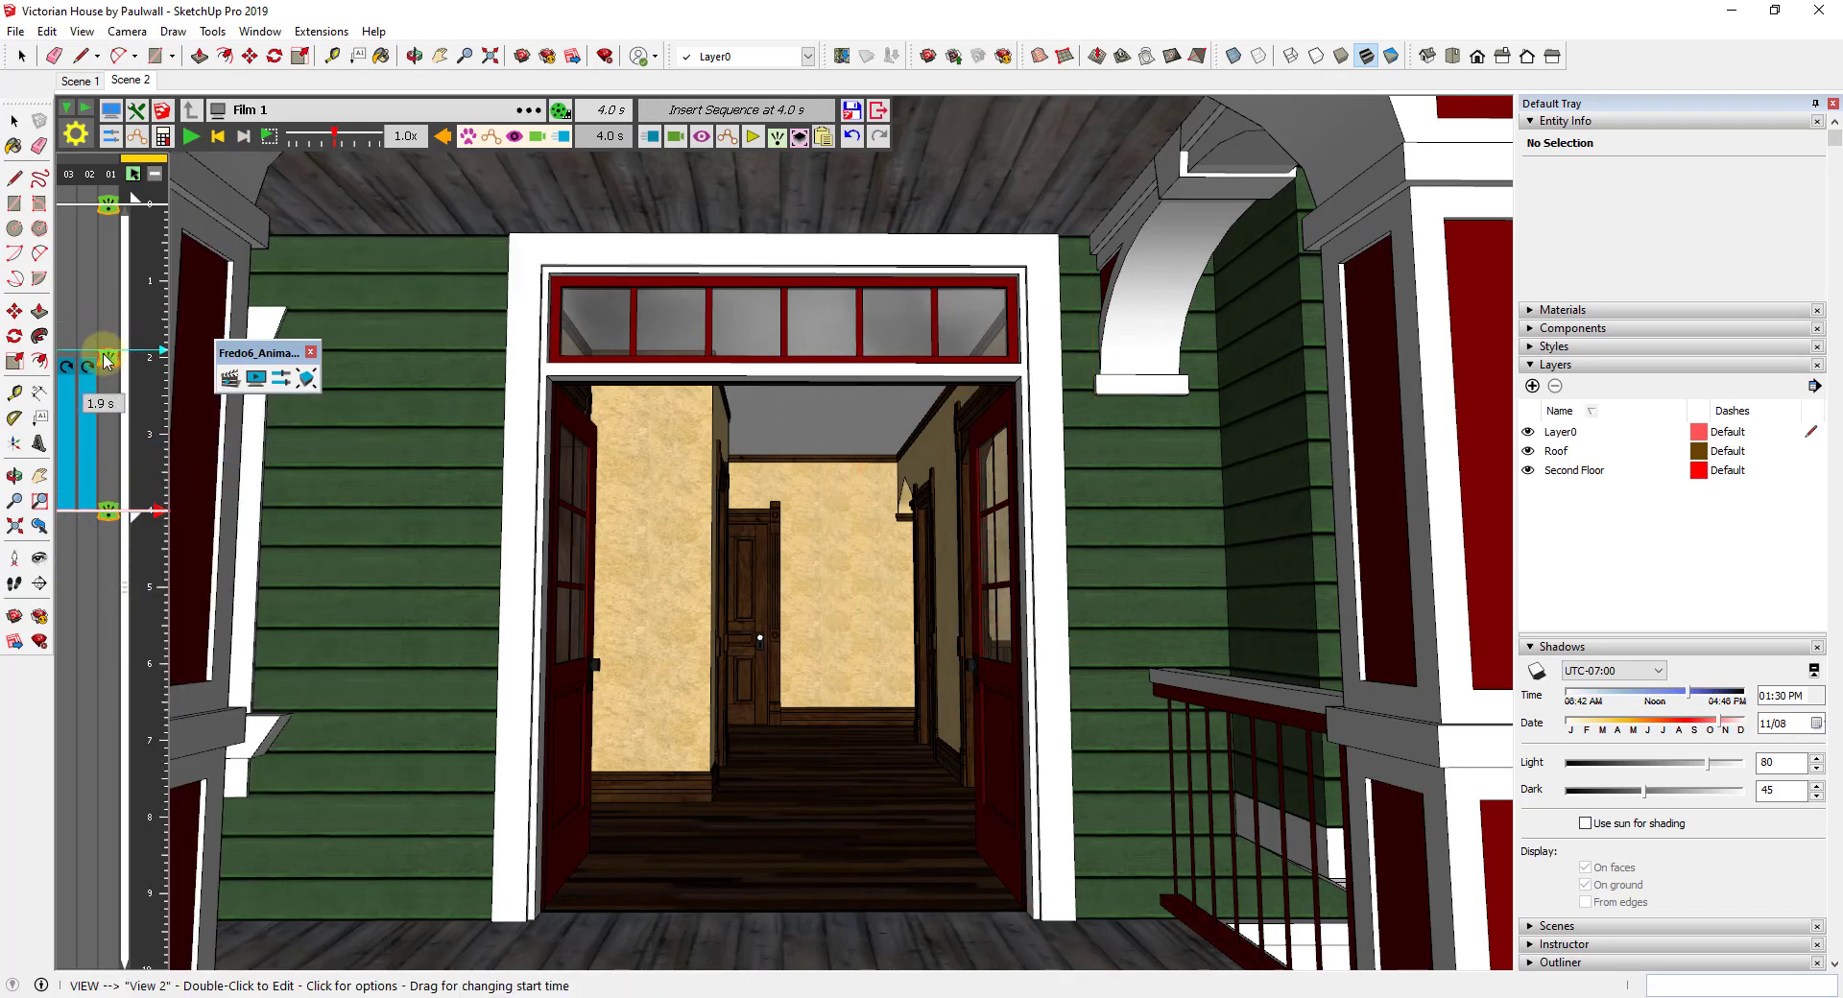
Check the film at 2.0 s and 4.0 s, and insert a new camera at 4.0 s.
click(142, 362)
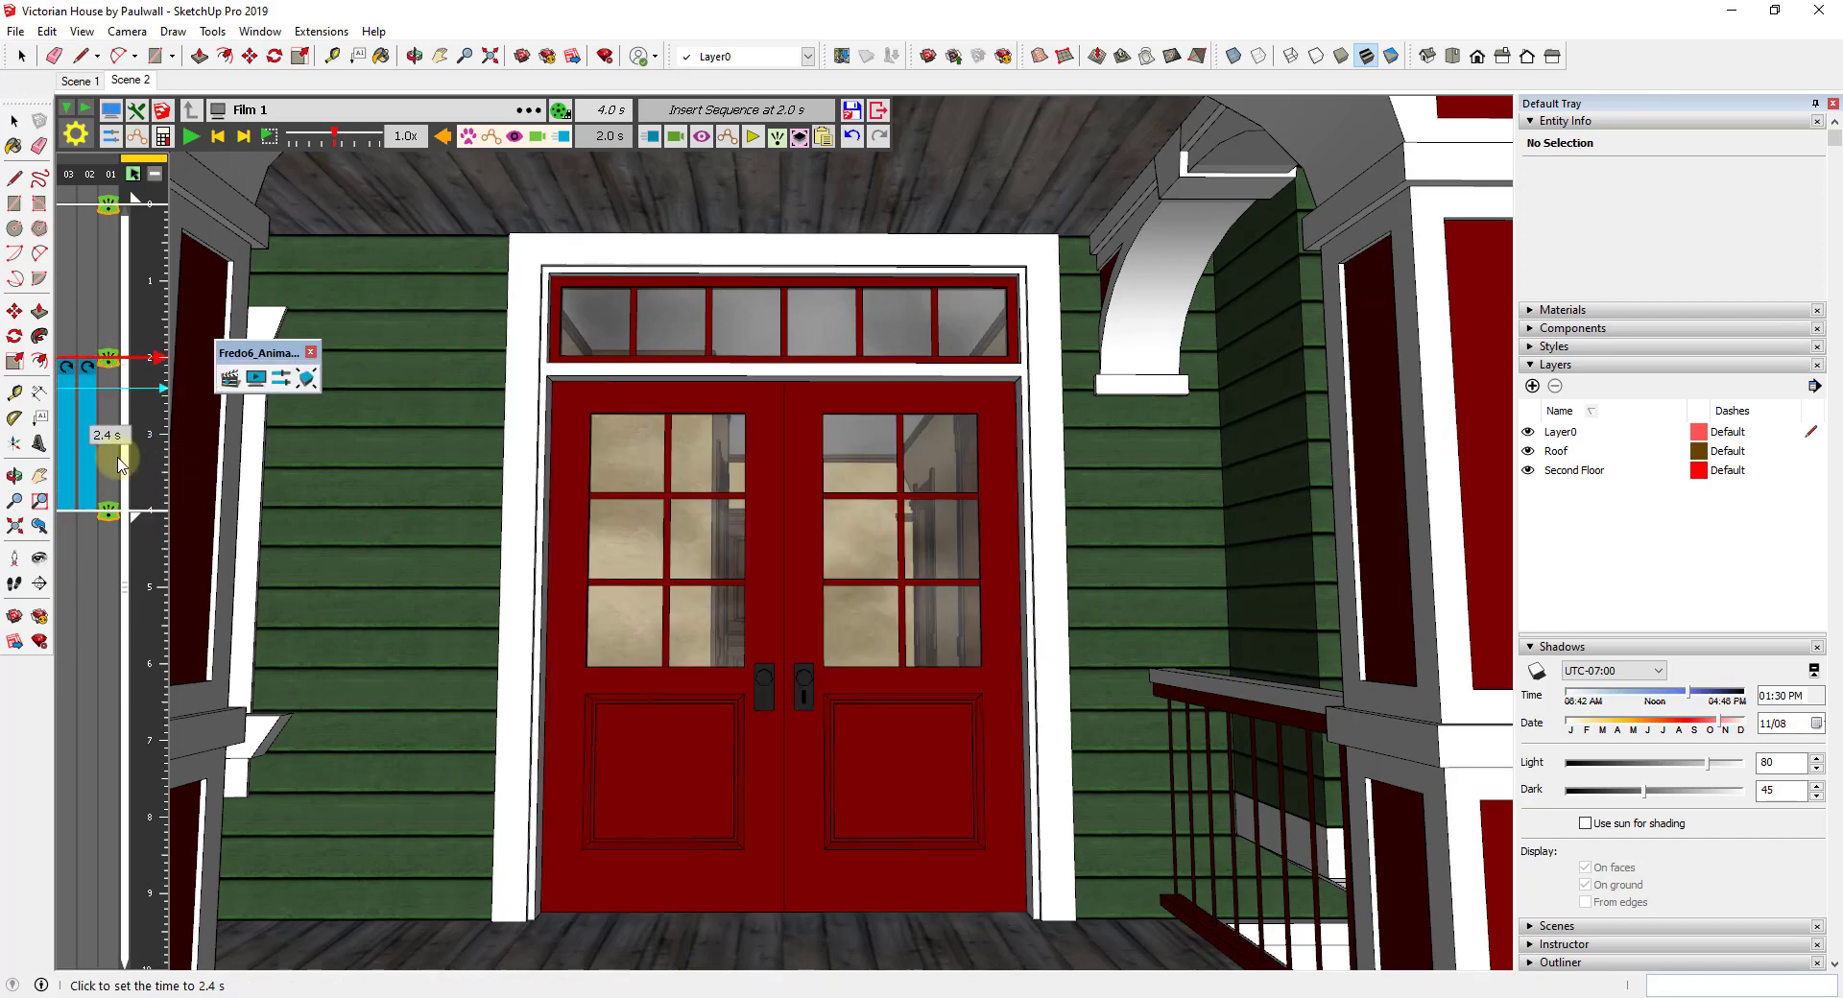
click(152, 512)
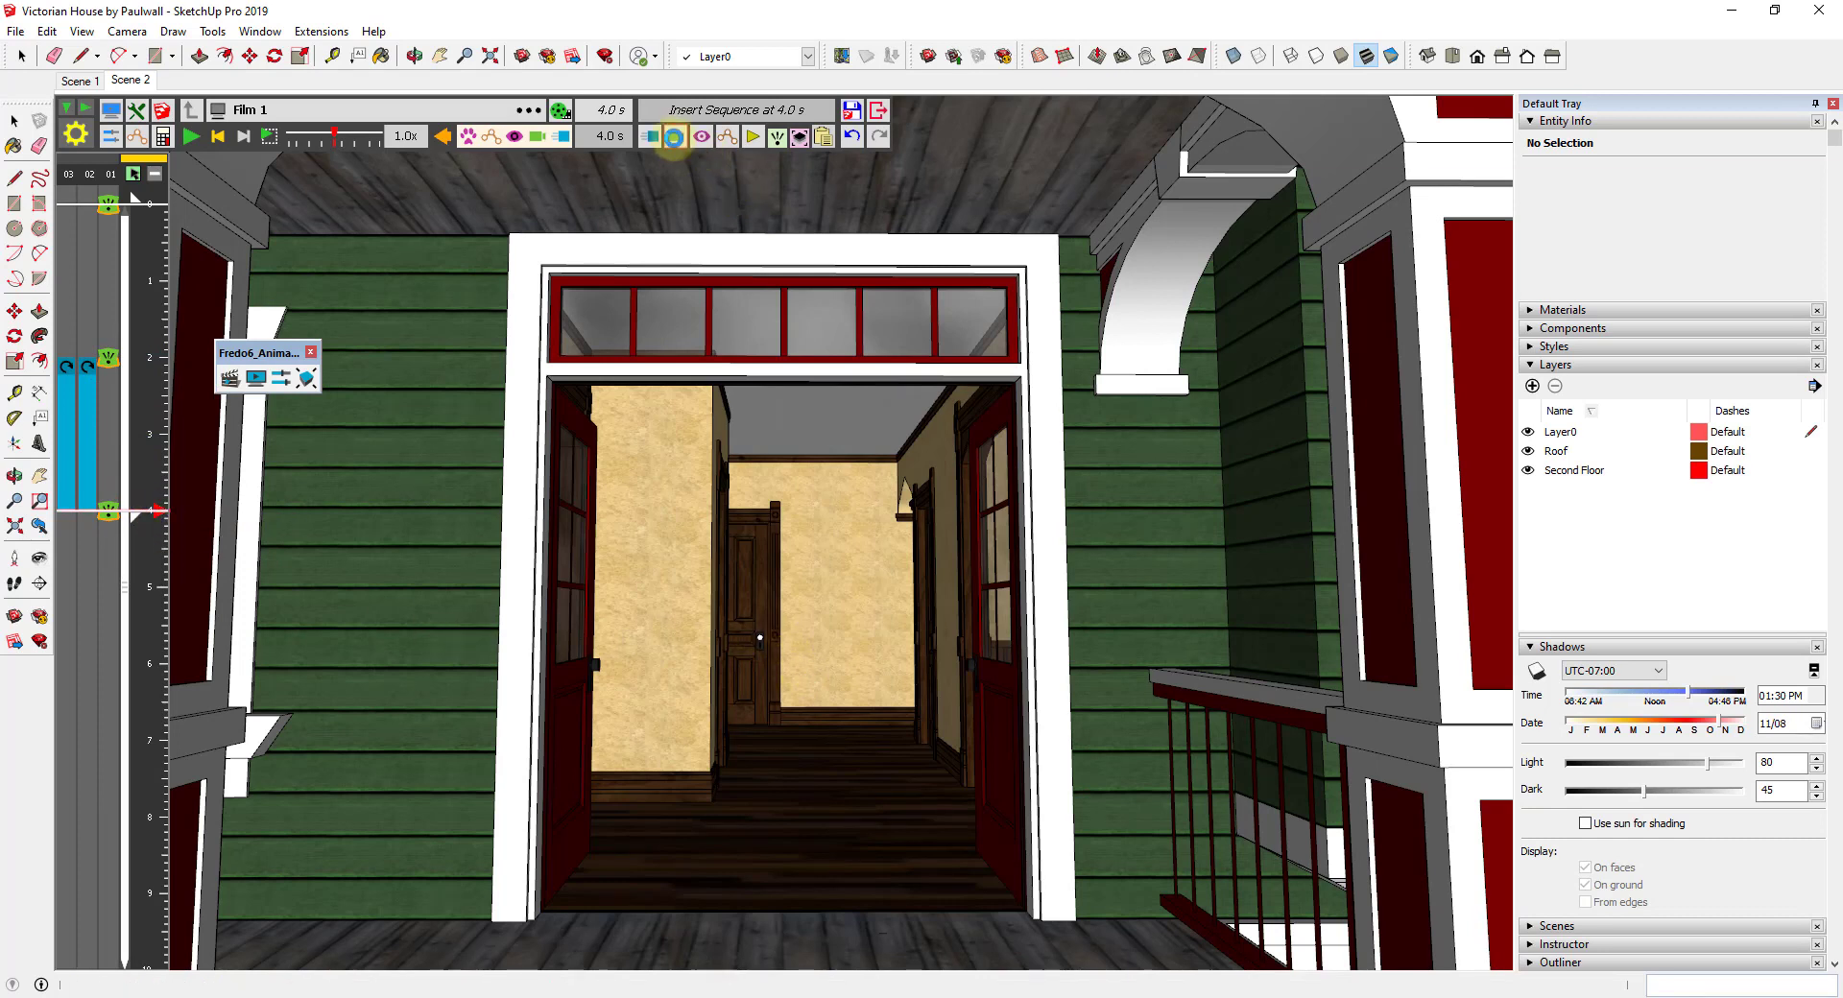
click(673, 137)
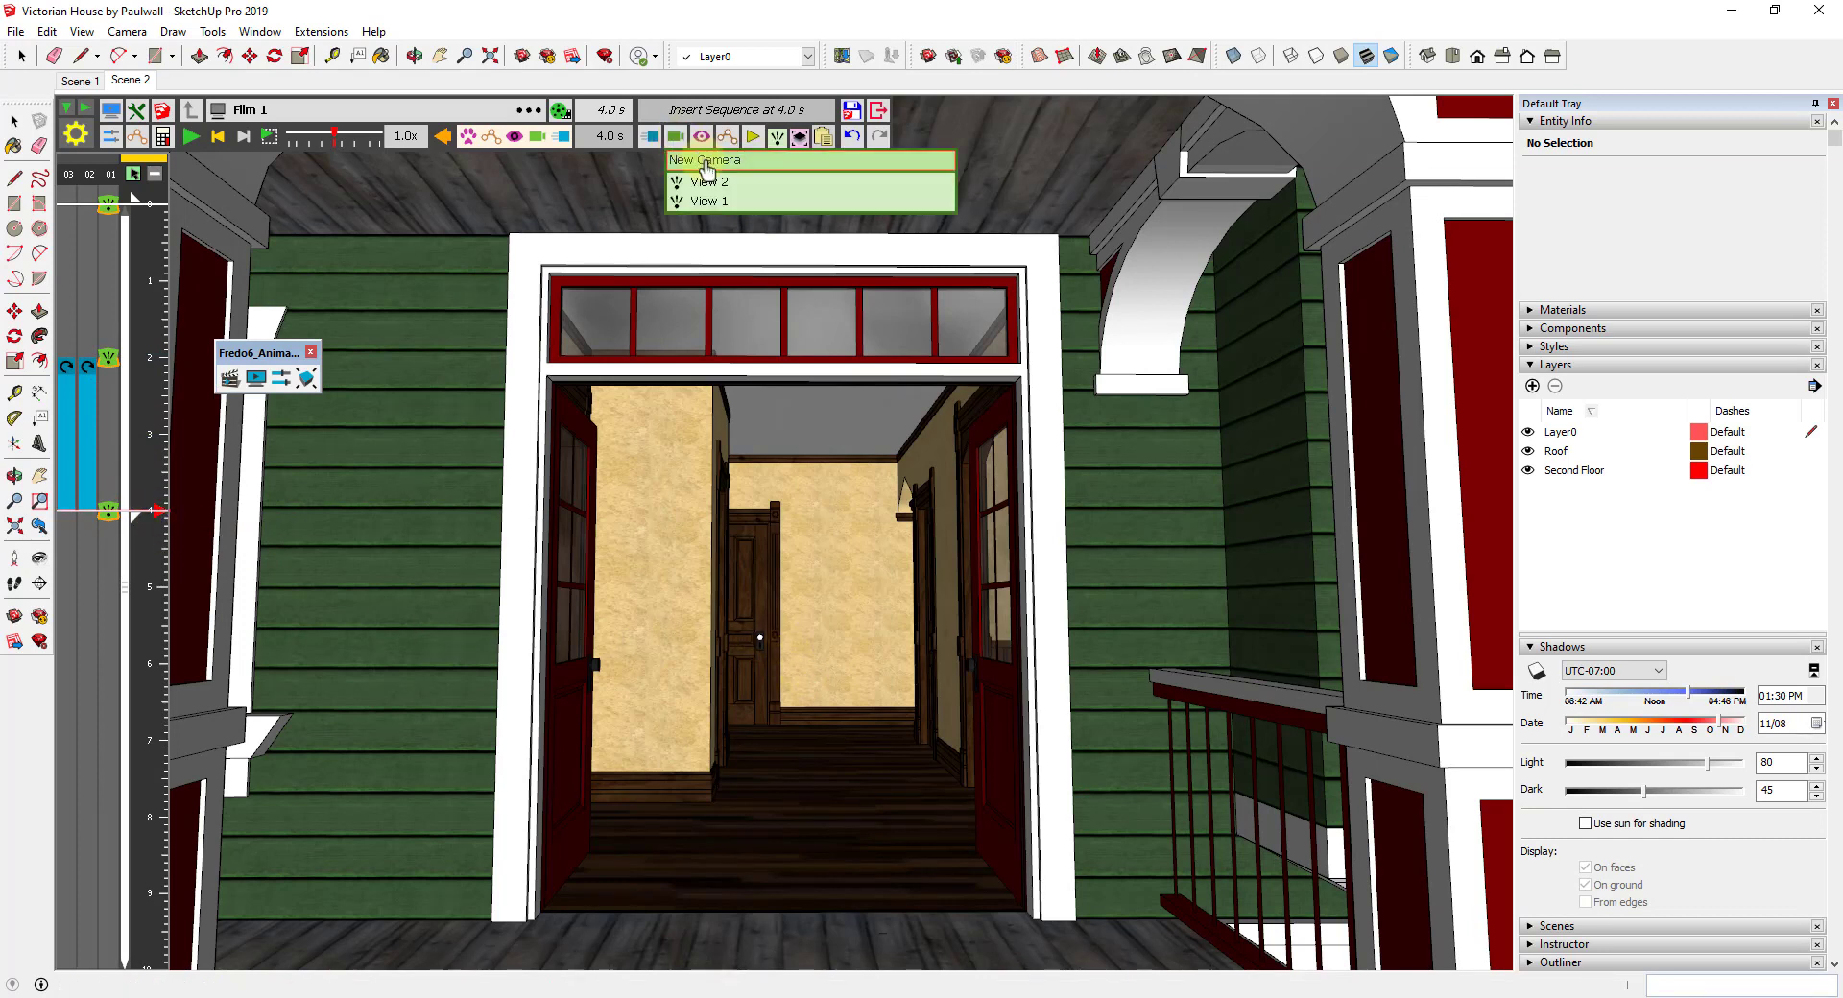
click(708, 160)
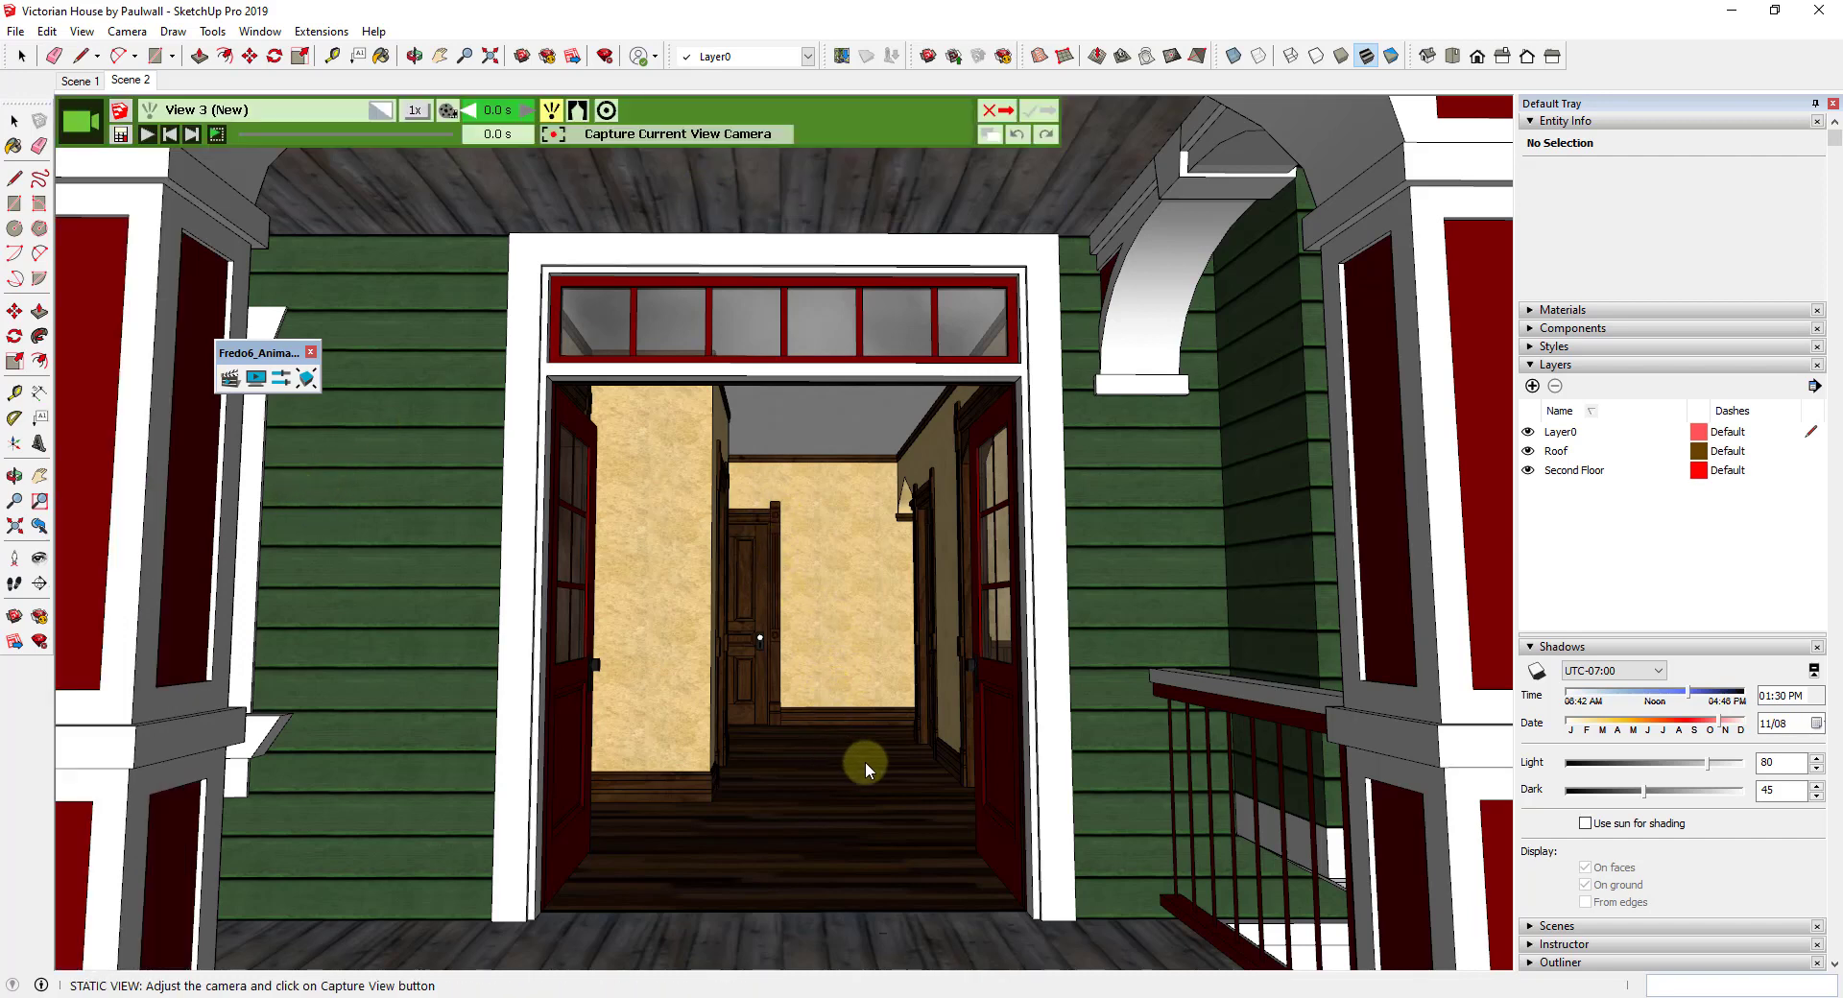
Move the camera through the open front doors down the hallway, and turn it to face the interior door.
scroll(855, 785, up, 10)
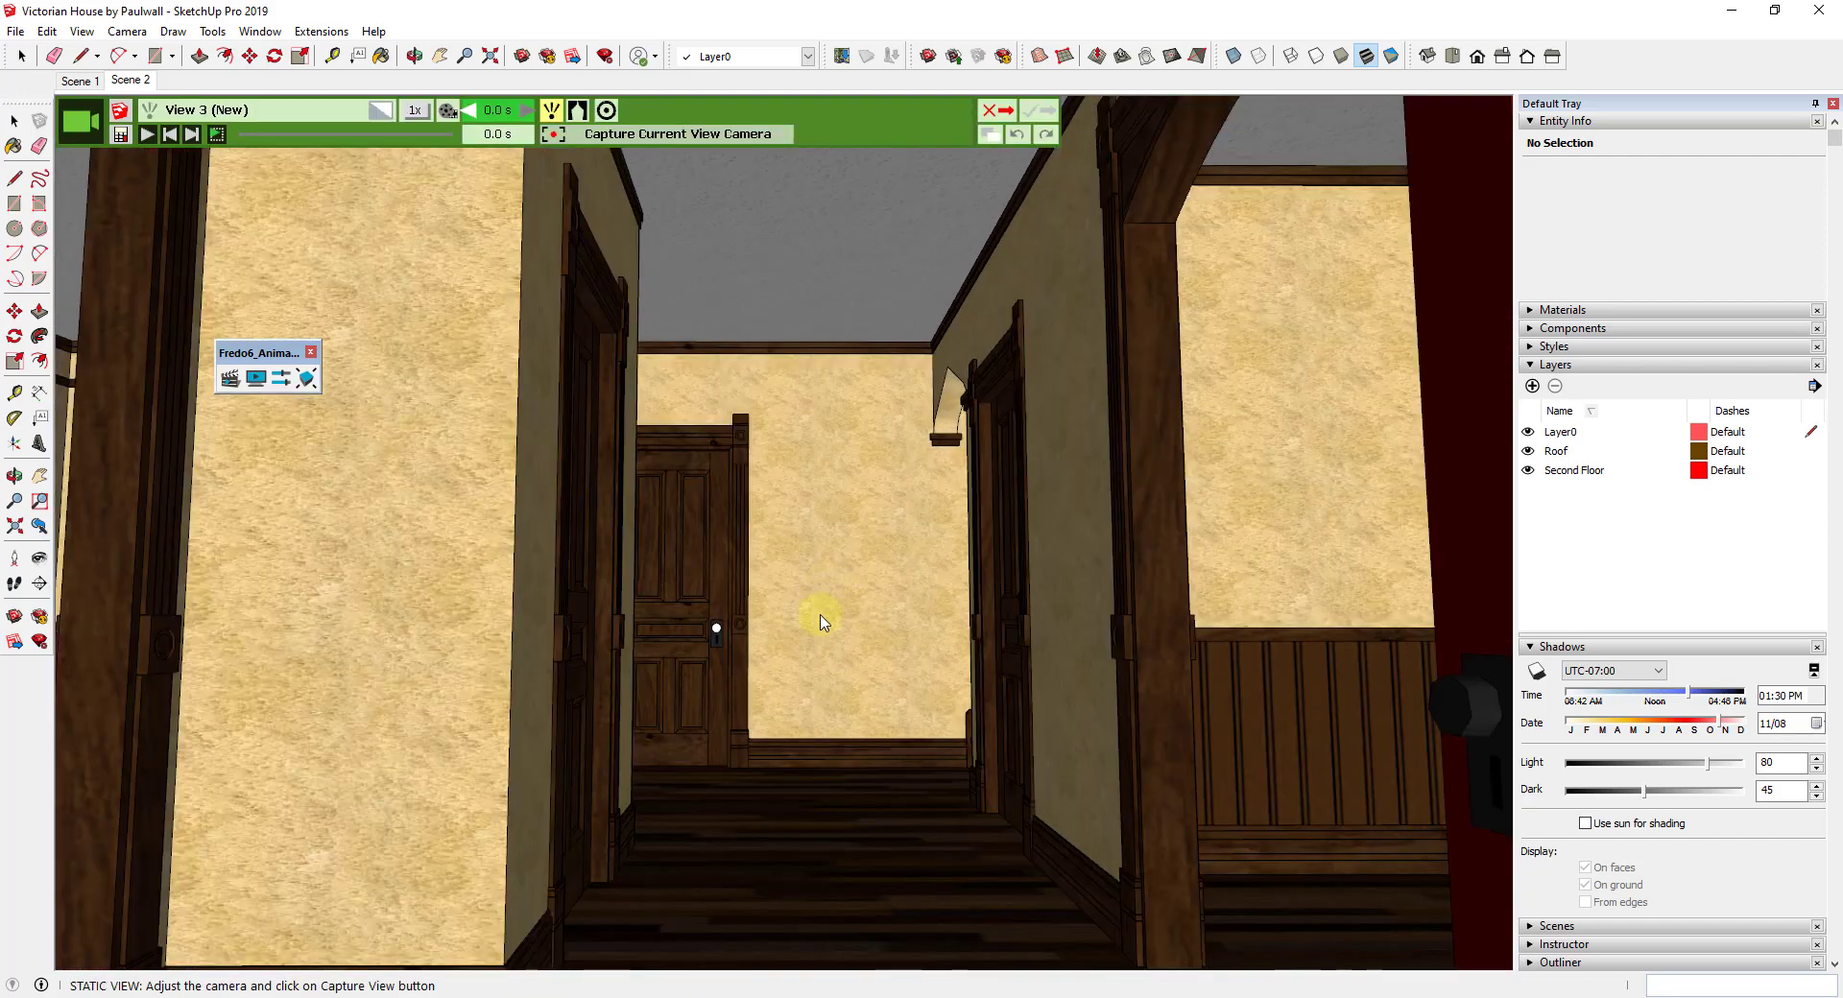
scroll(816, 645, up, 4)
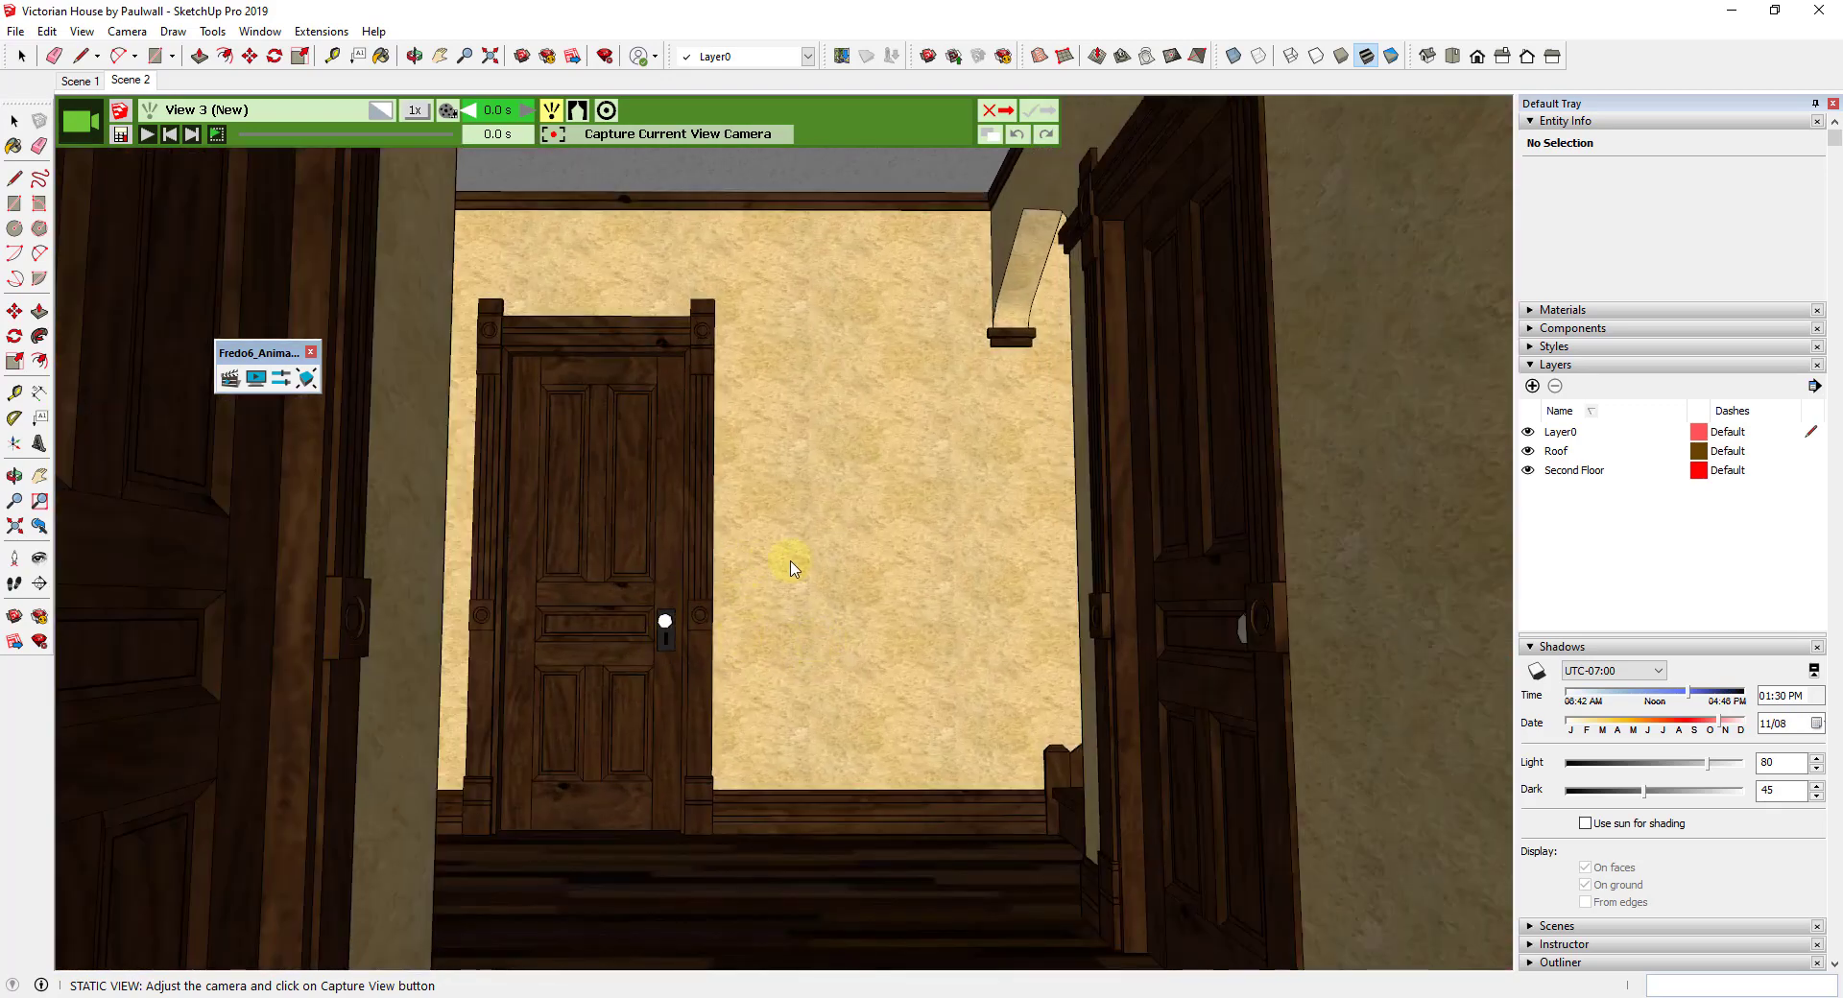
scroll(773, 557, up, 3)
scroll(769, 547, up, 1)
click(39, 559)
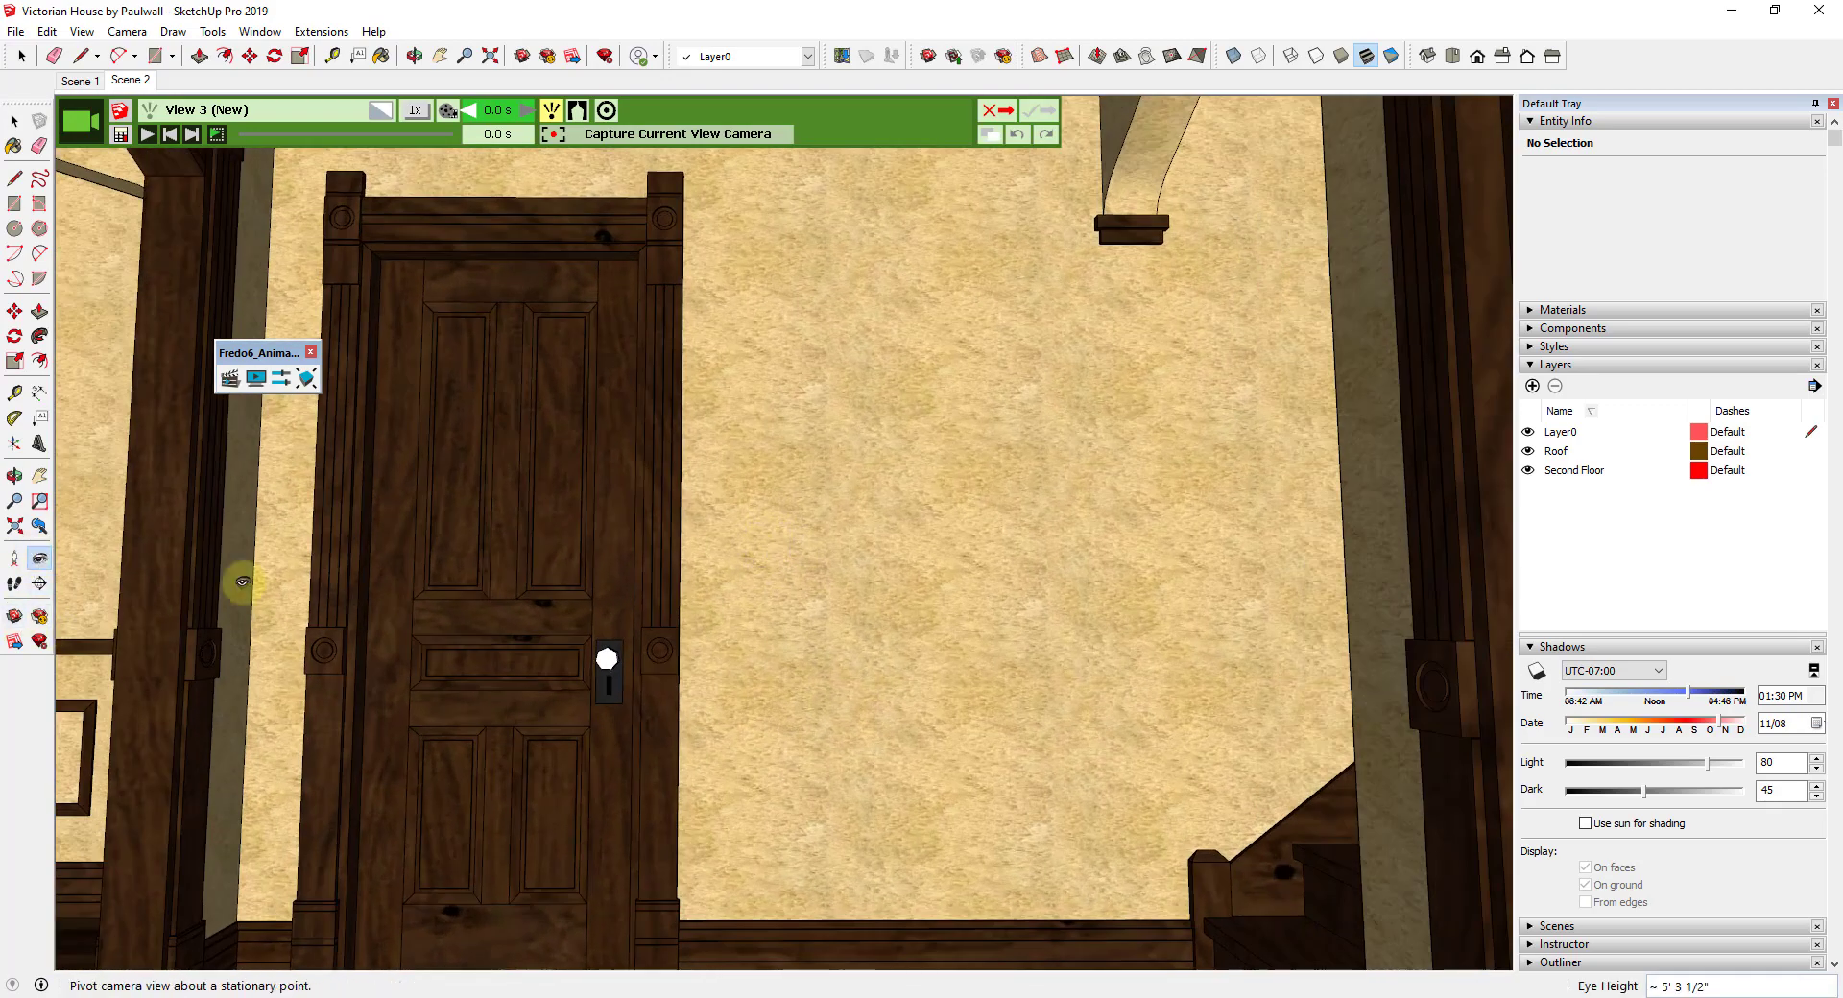
drag(917, 568, 761, 587)
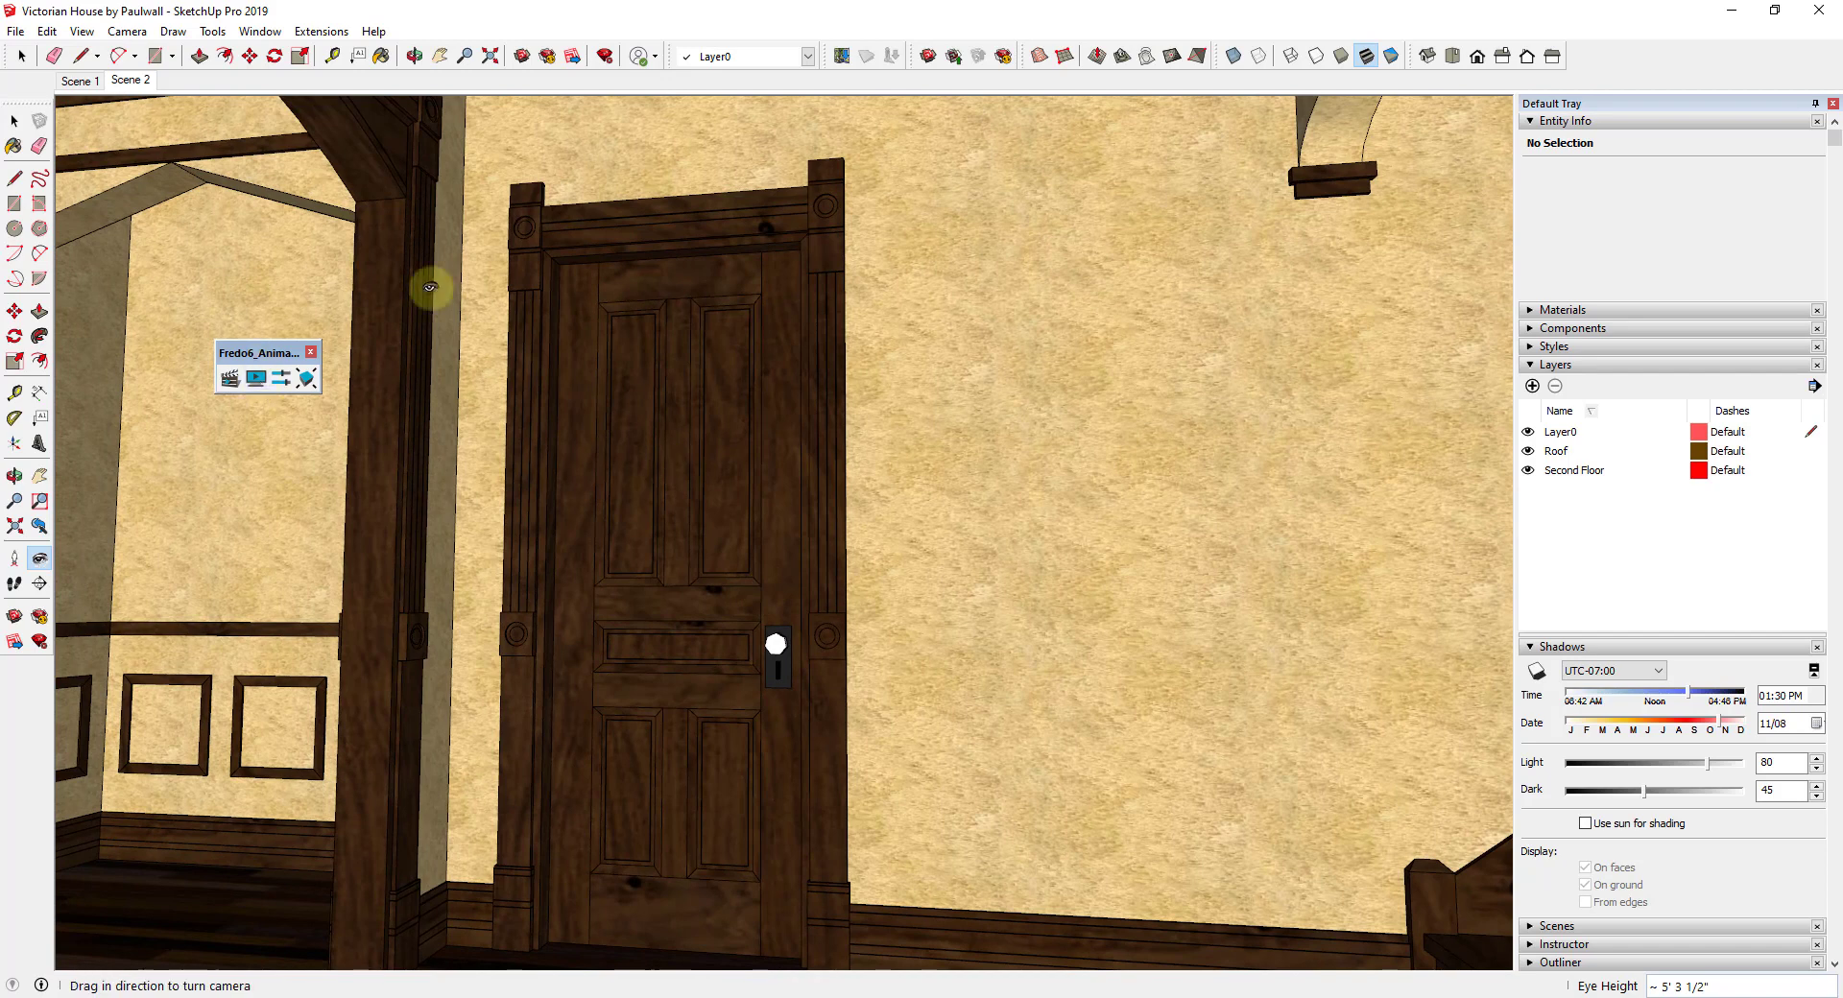
click(977, 547)
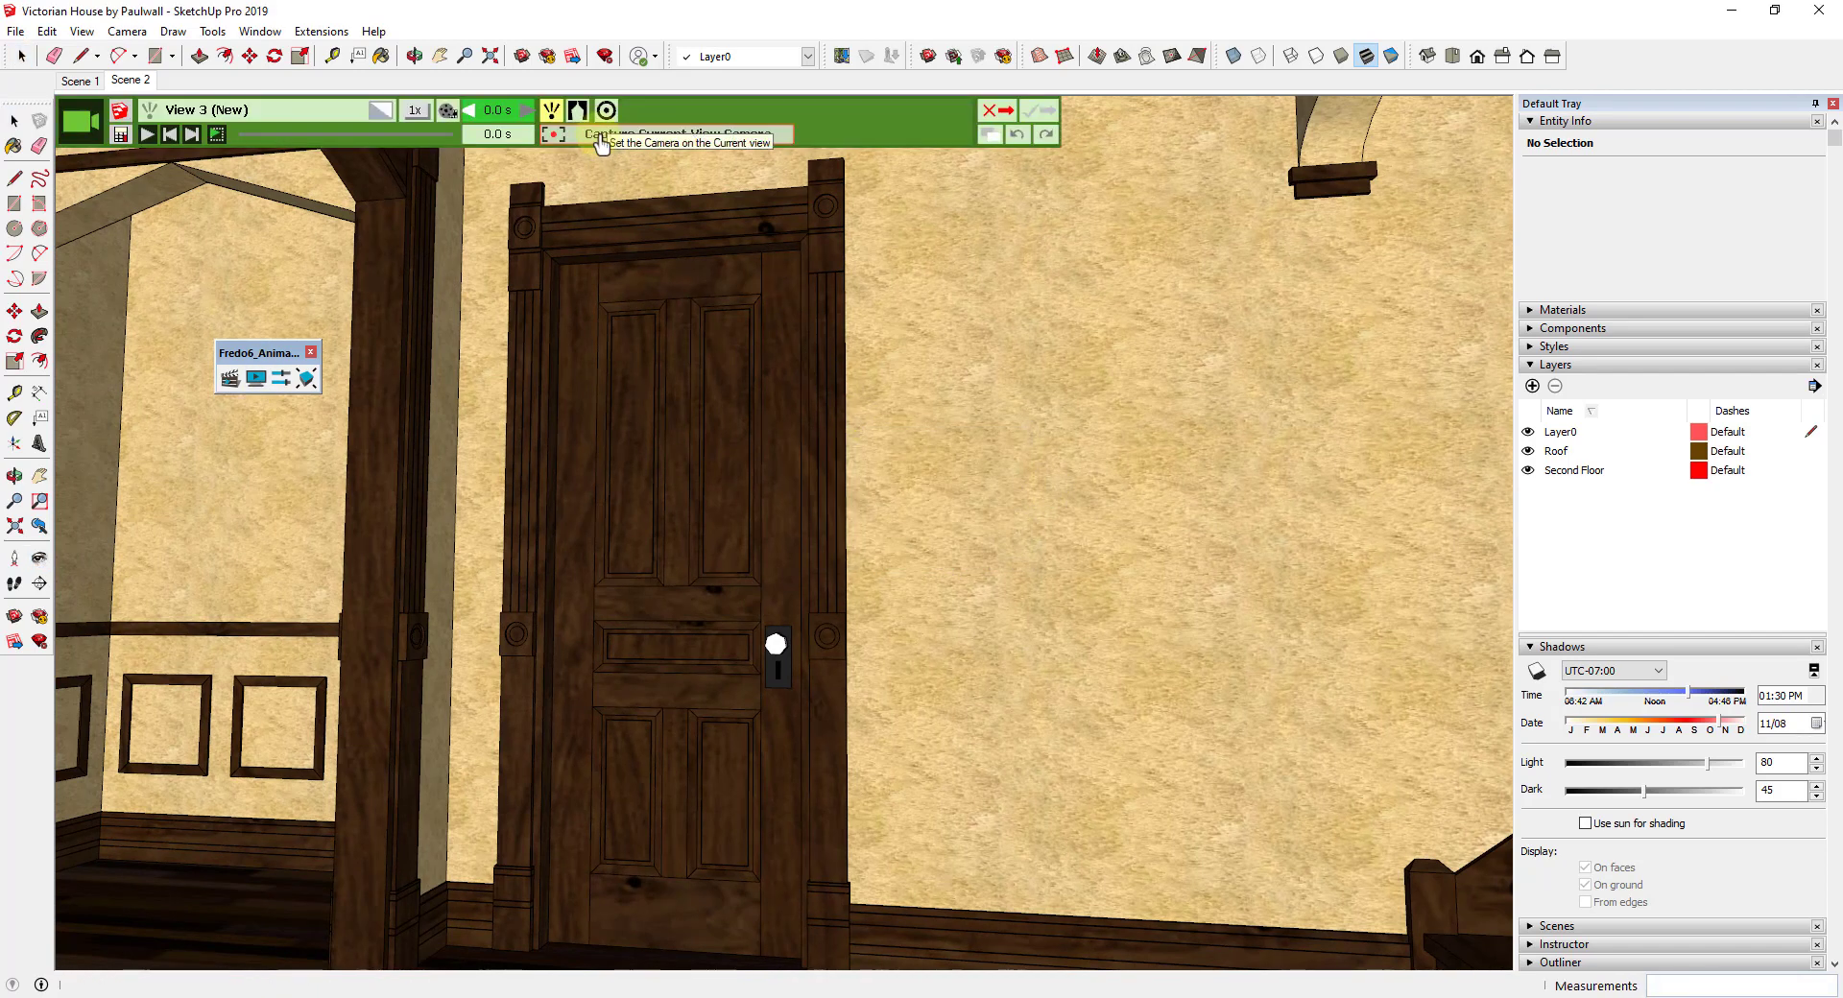
Capture the current view as the View 3 camera, validate it, and set its start time to 6.0 s.
click(601, 137)
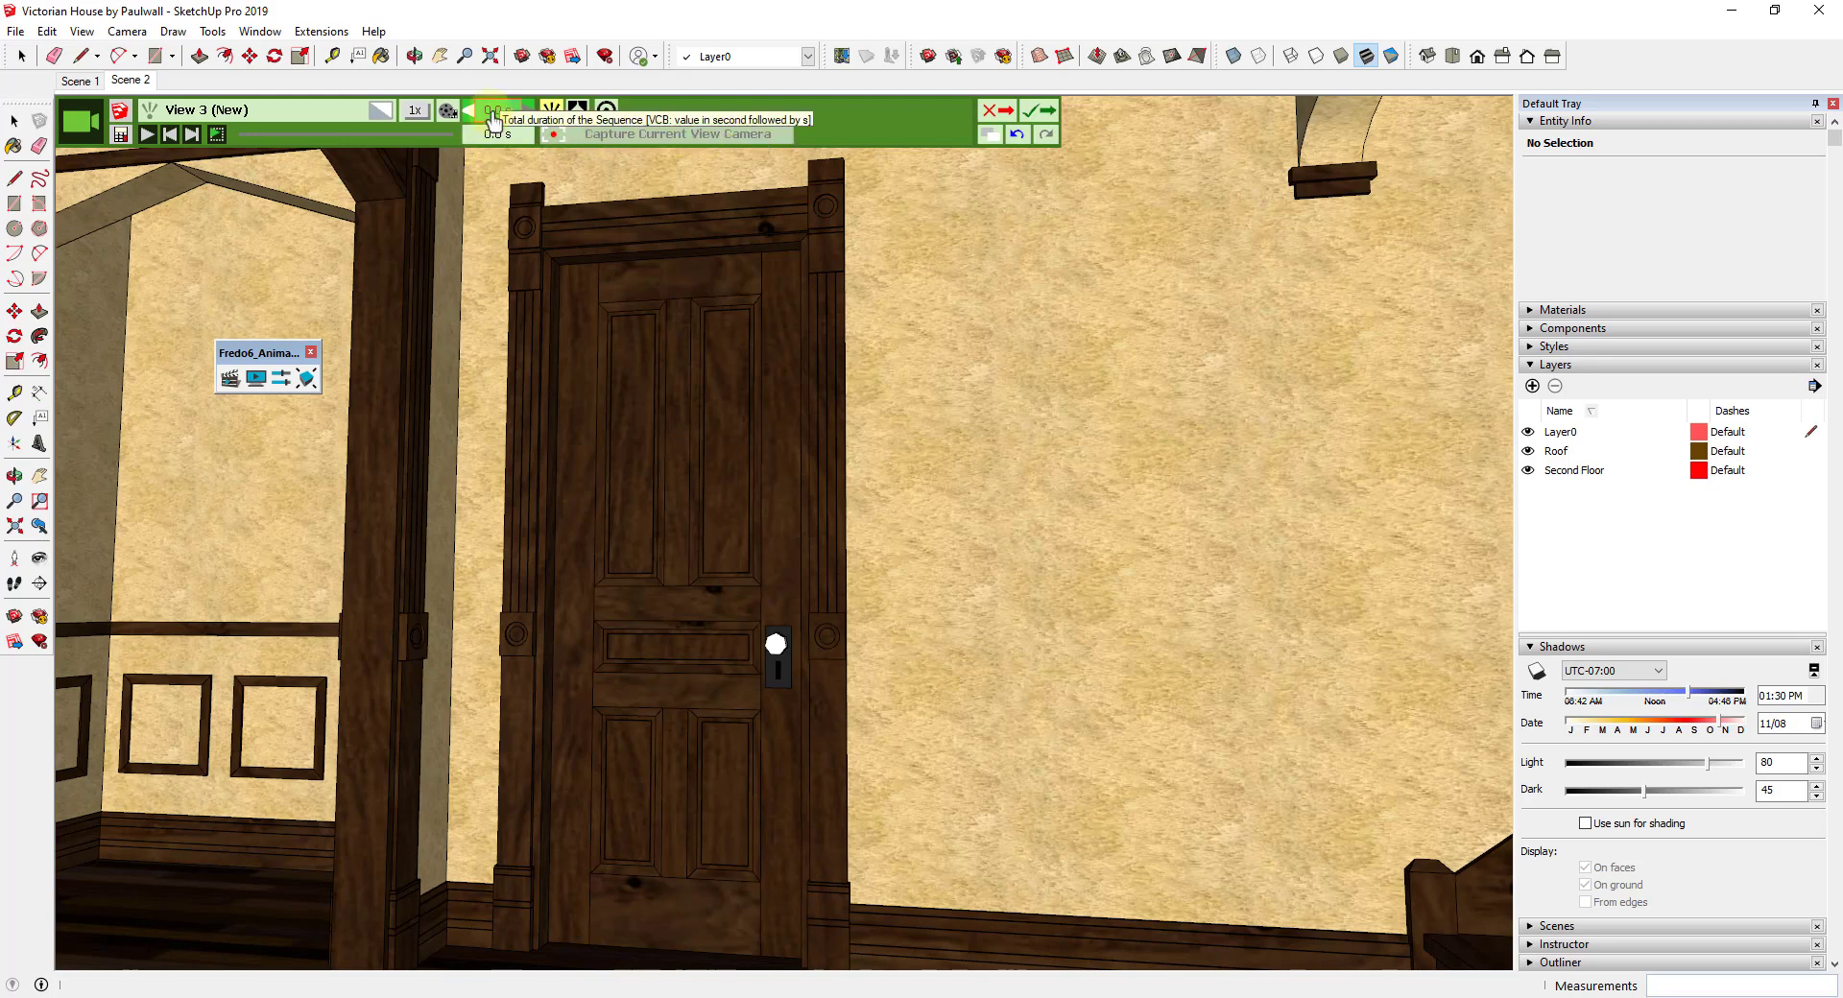
click(1046, 117)
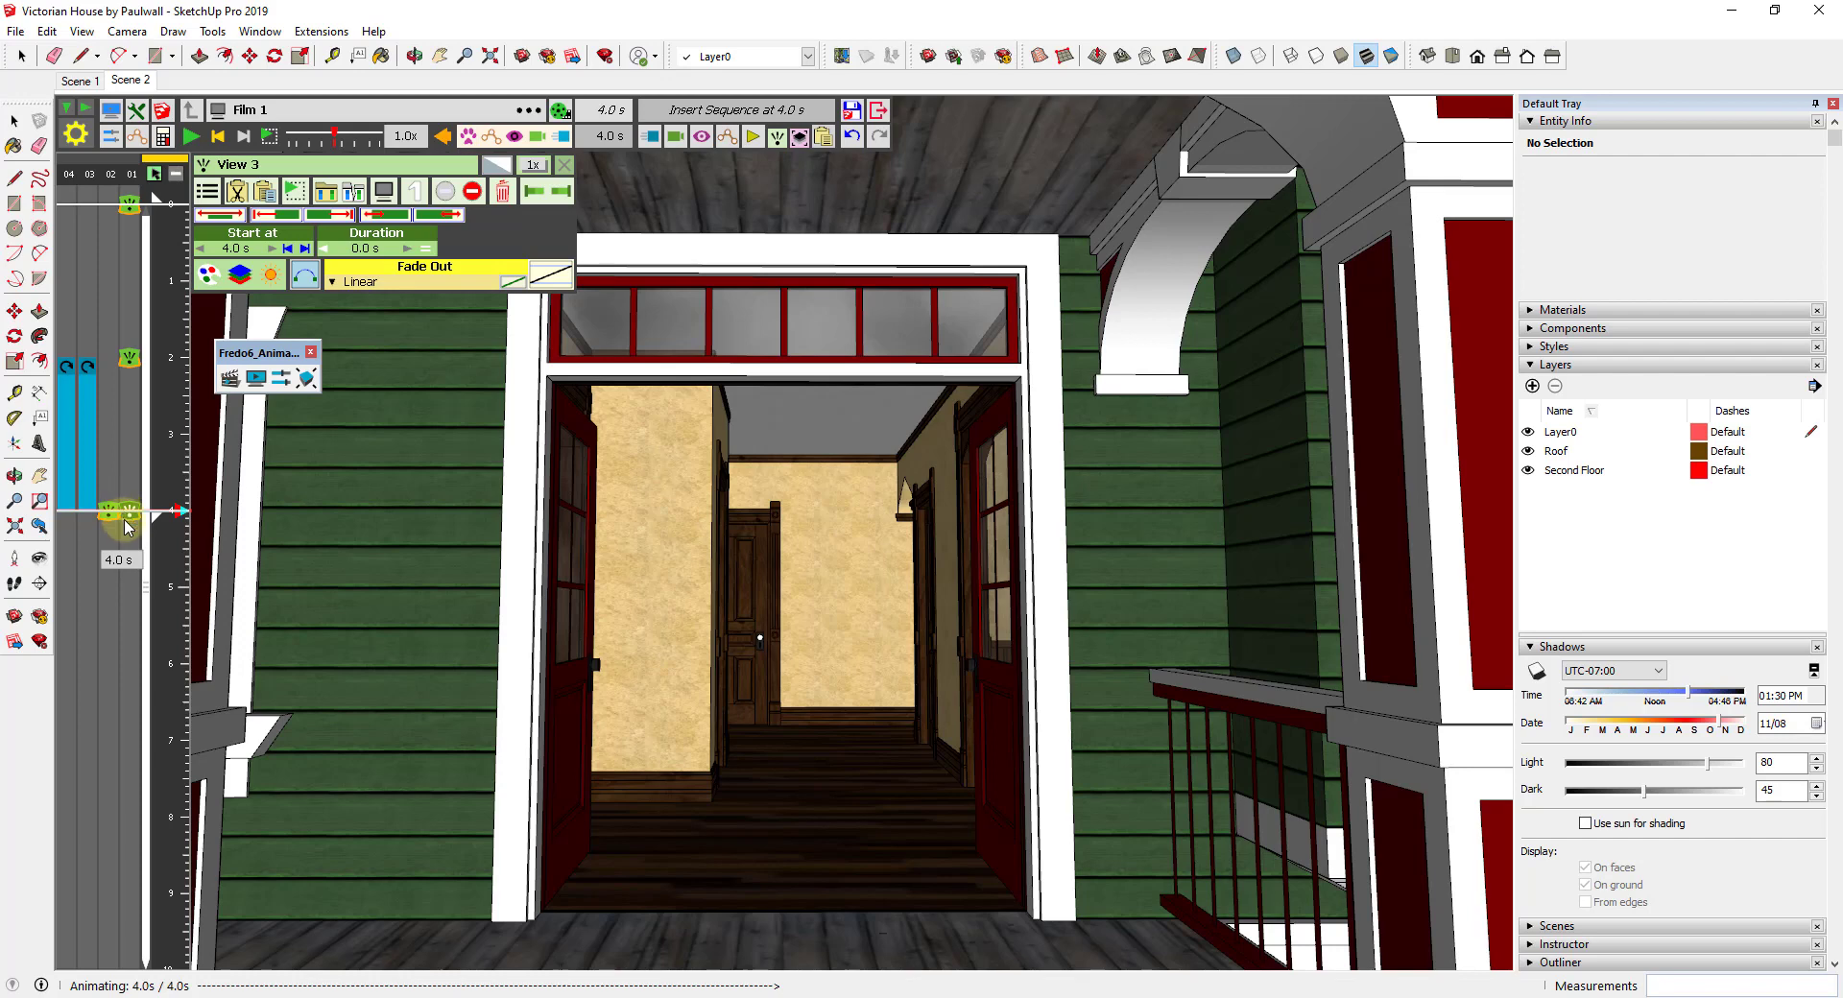
click(234, 249)
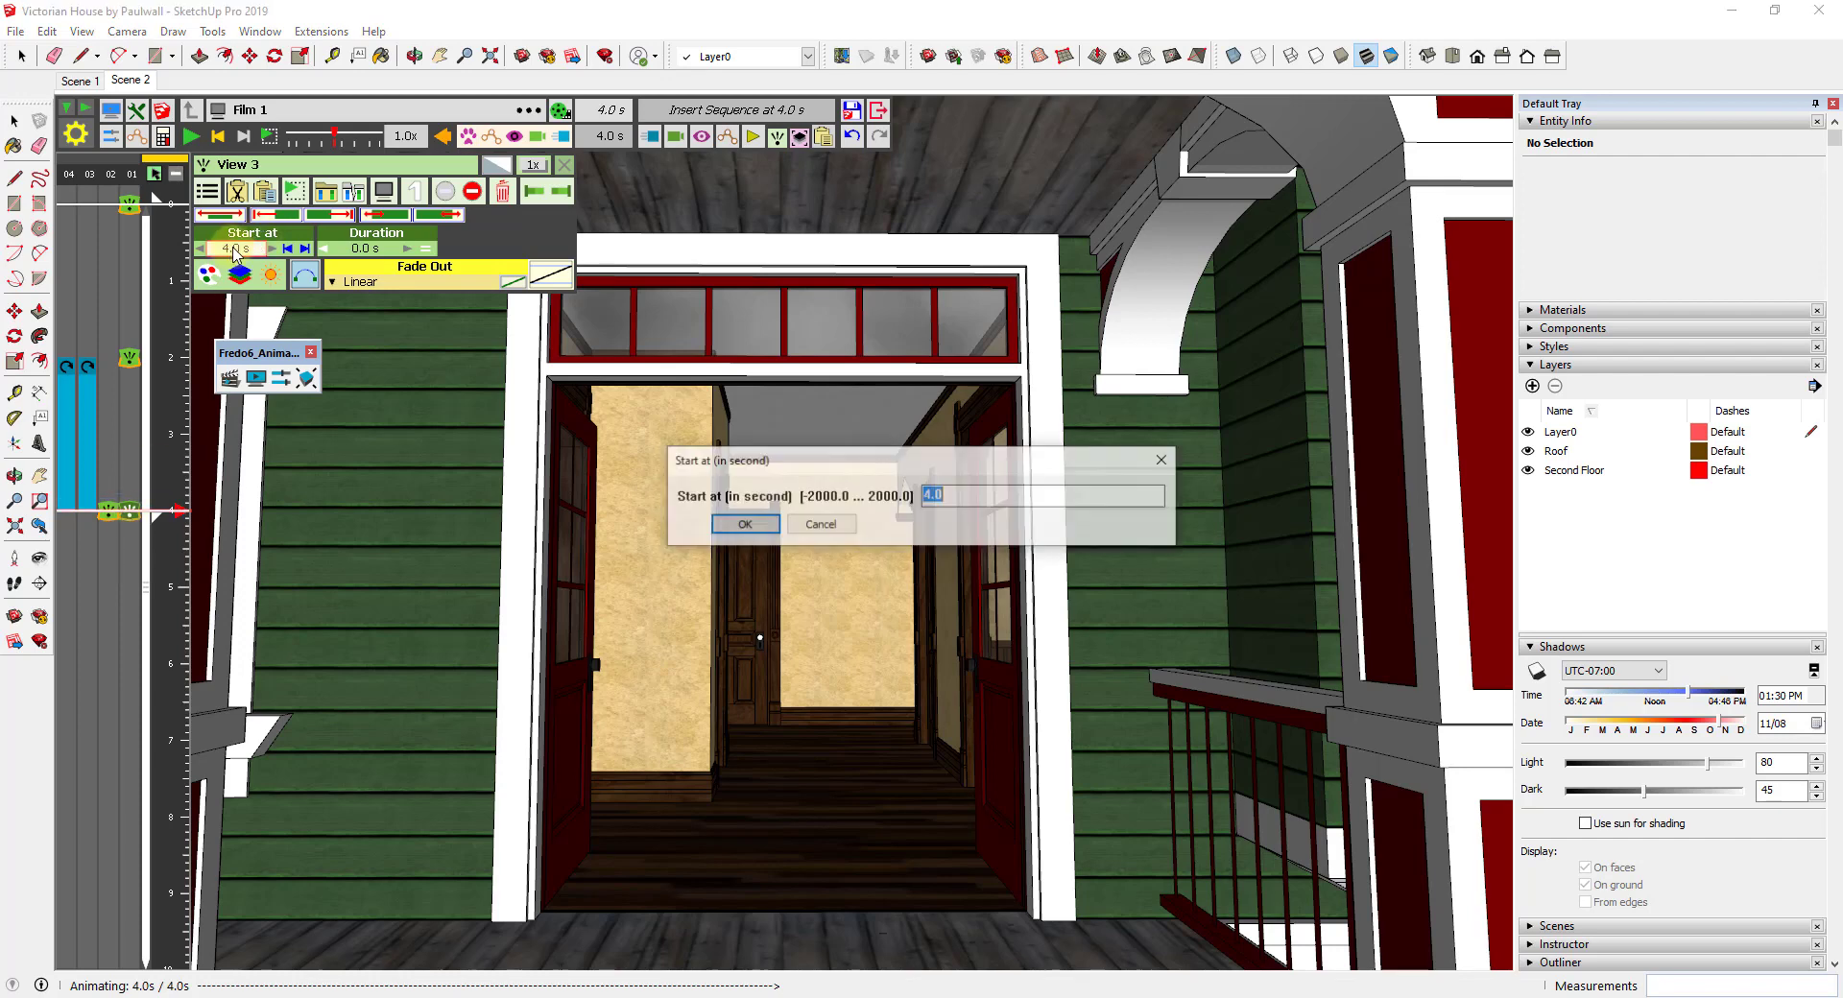
key(Return)
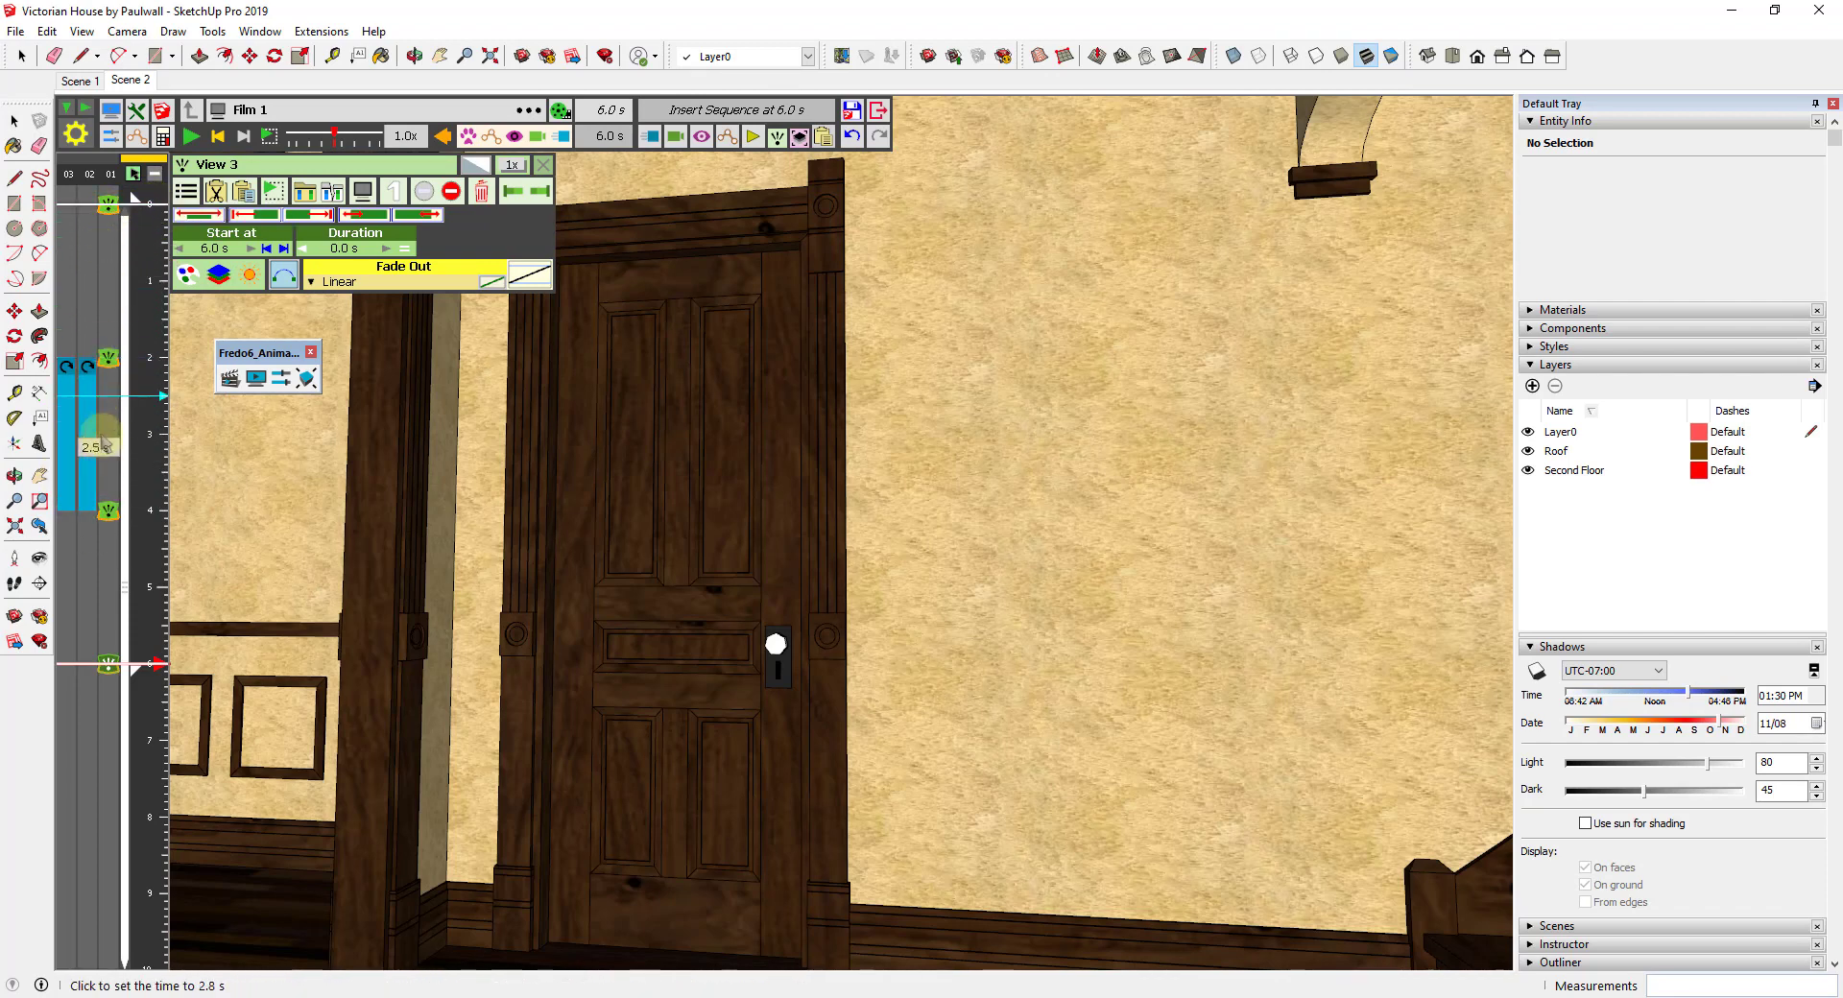
Play the film from the beginning, and replay it from 4.0 s to review the camera move into the hallway.
click(145, 204)
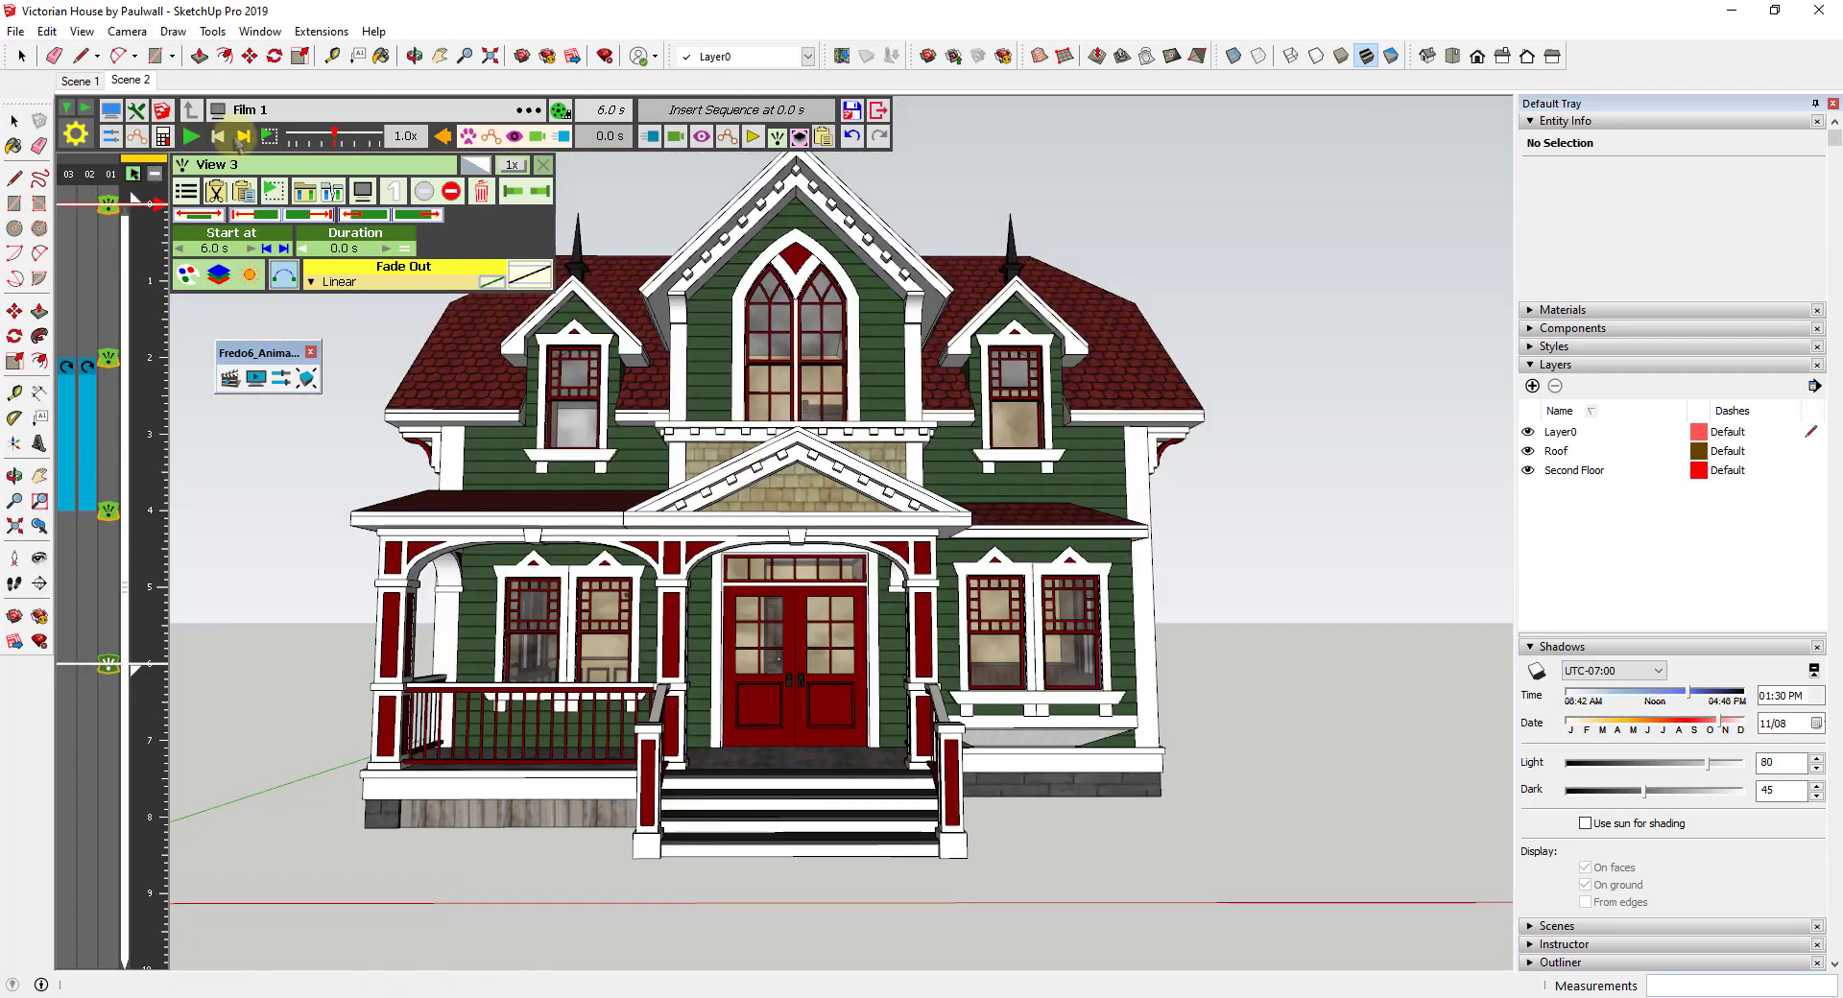
click(192, 137)
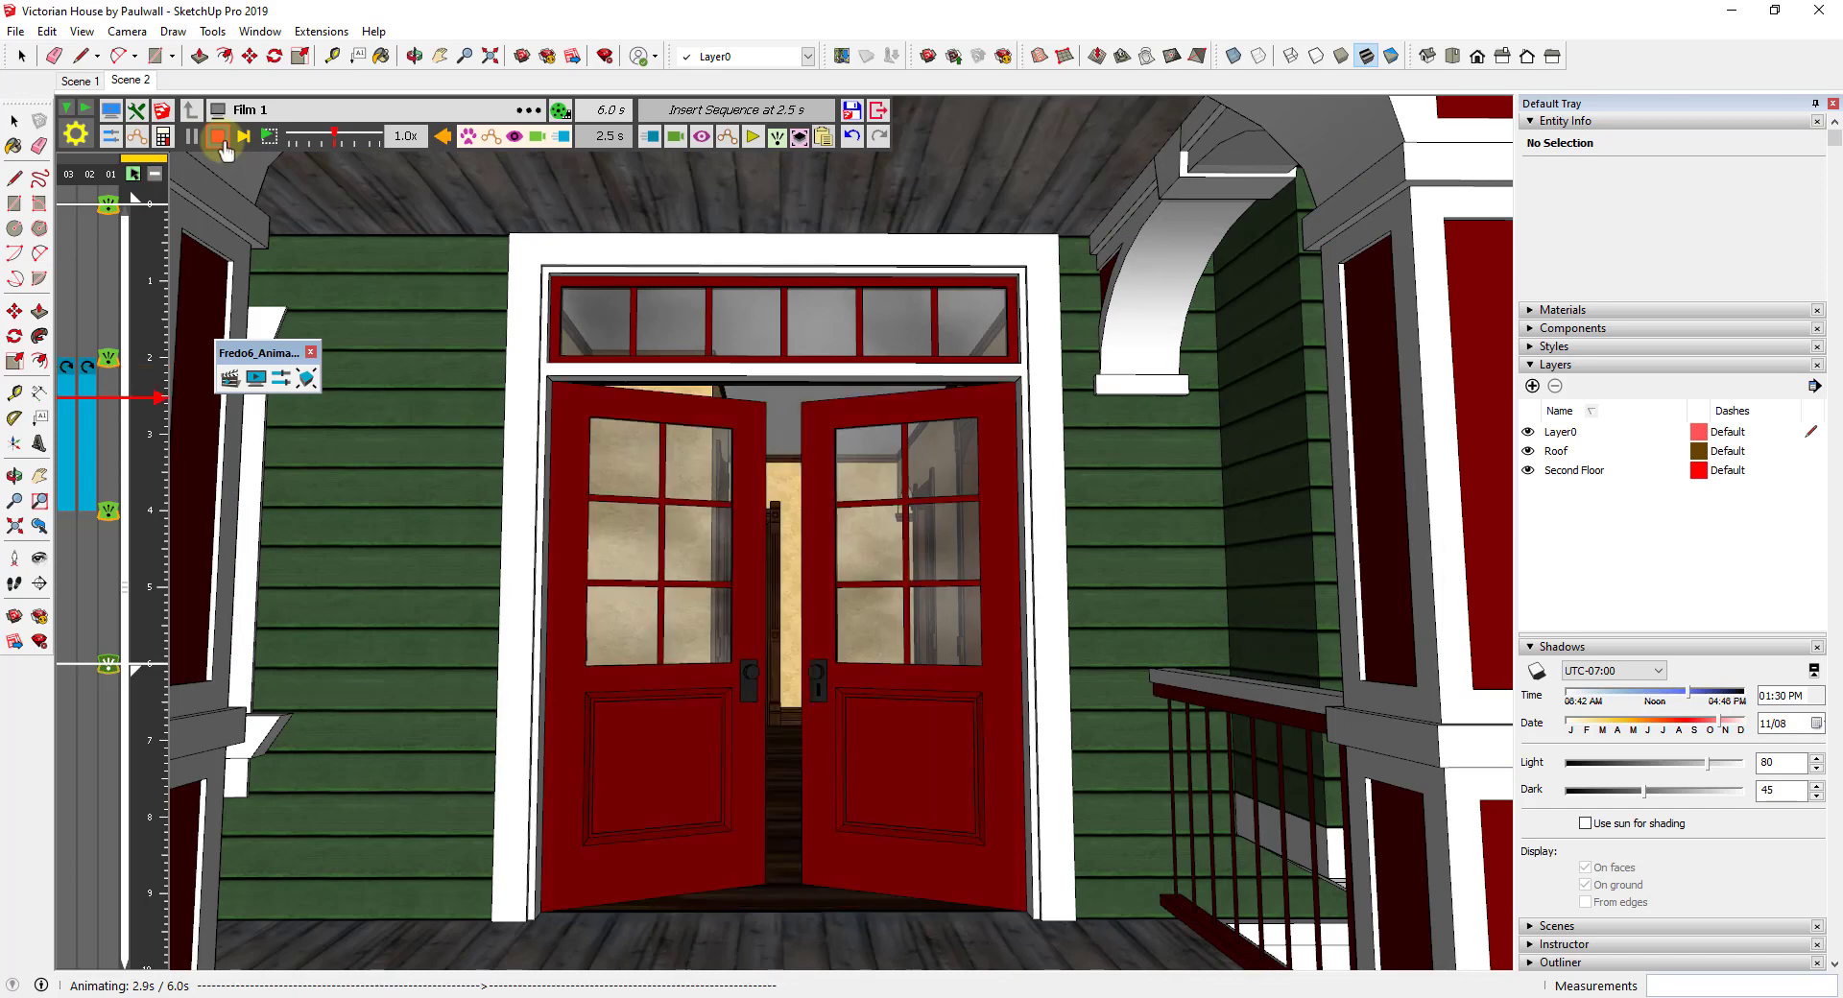
click(219, 139)
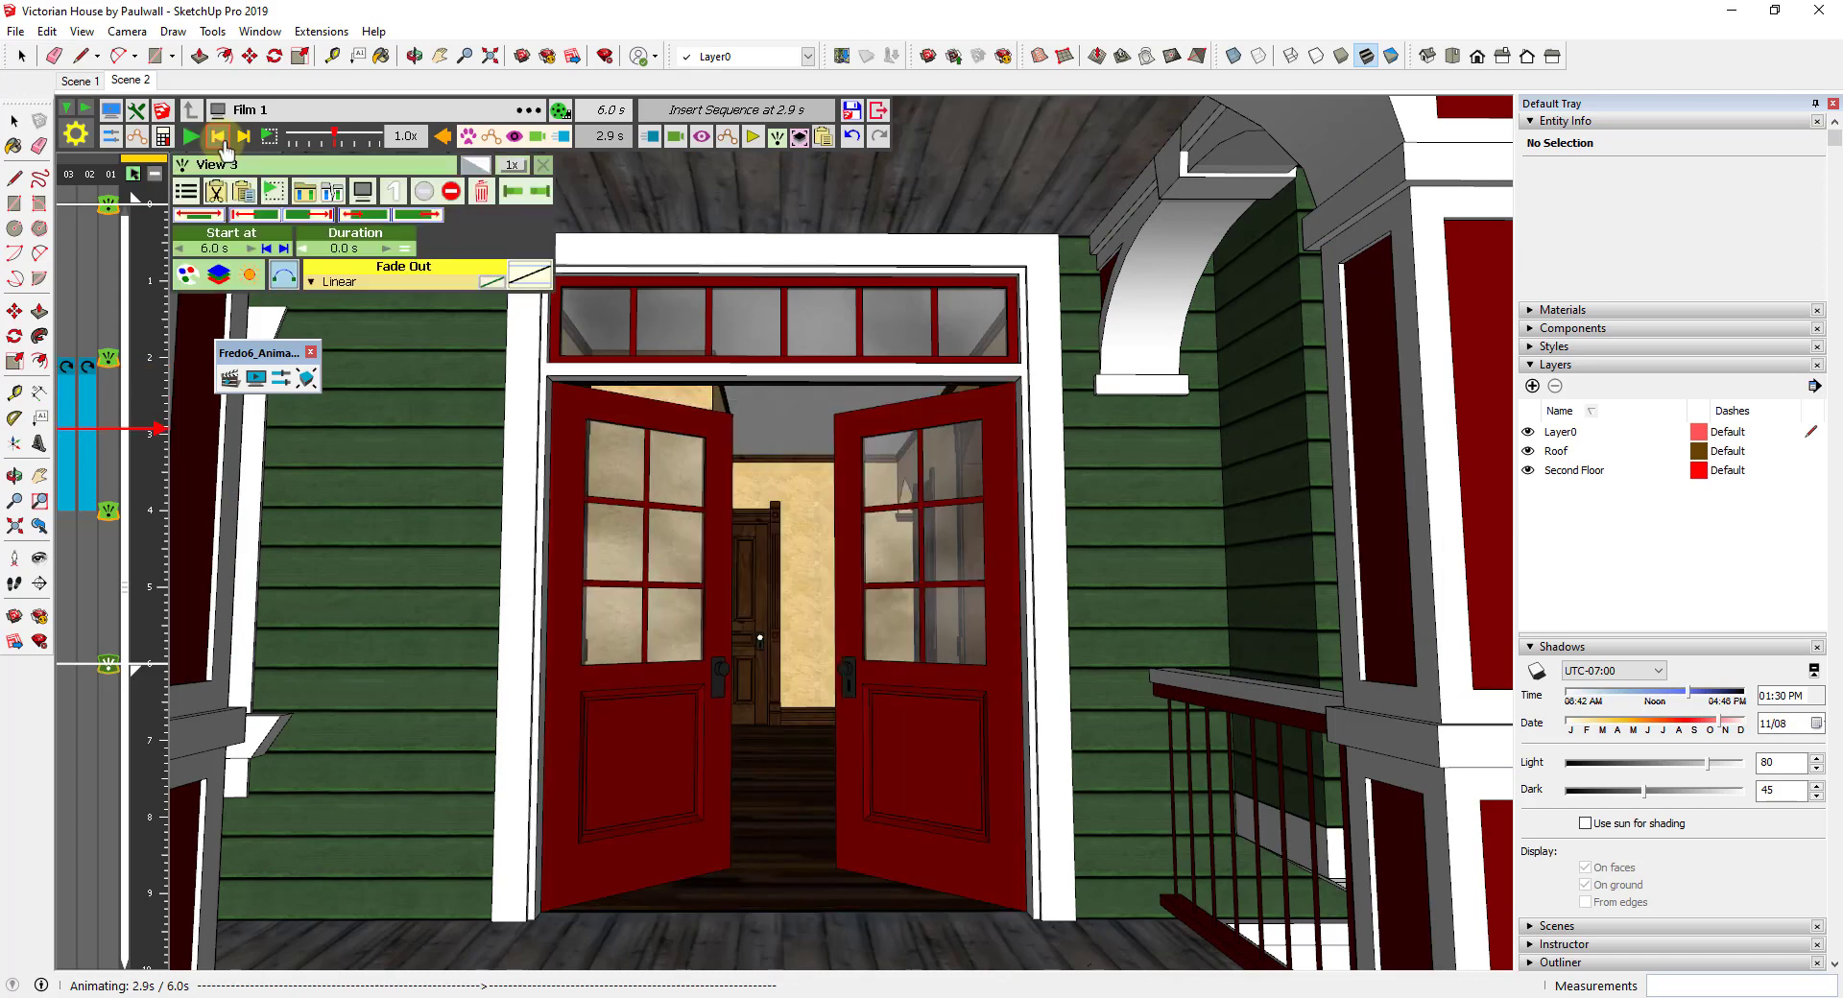
click(147, 516)
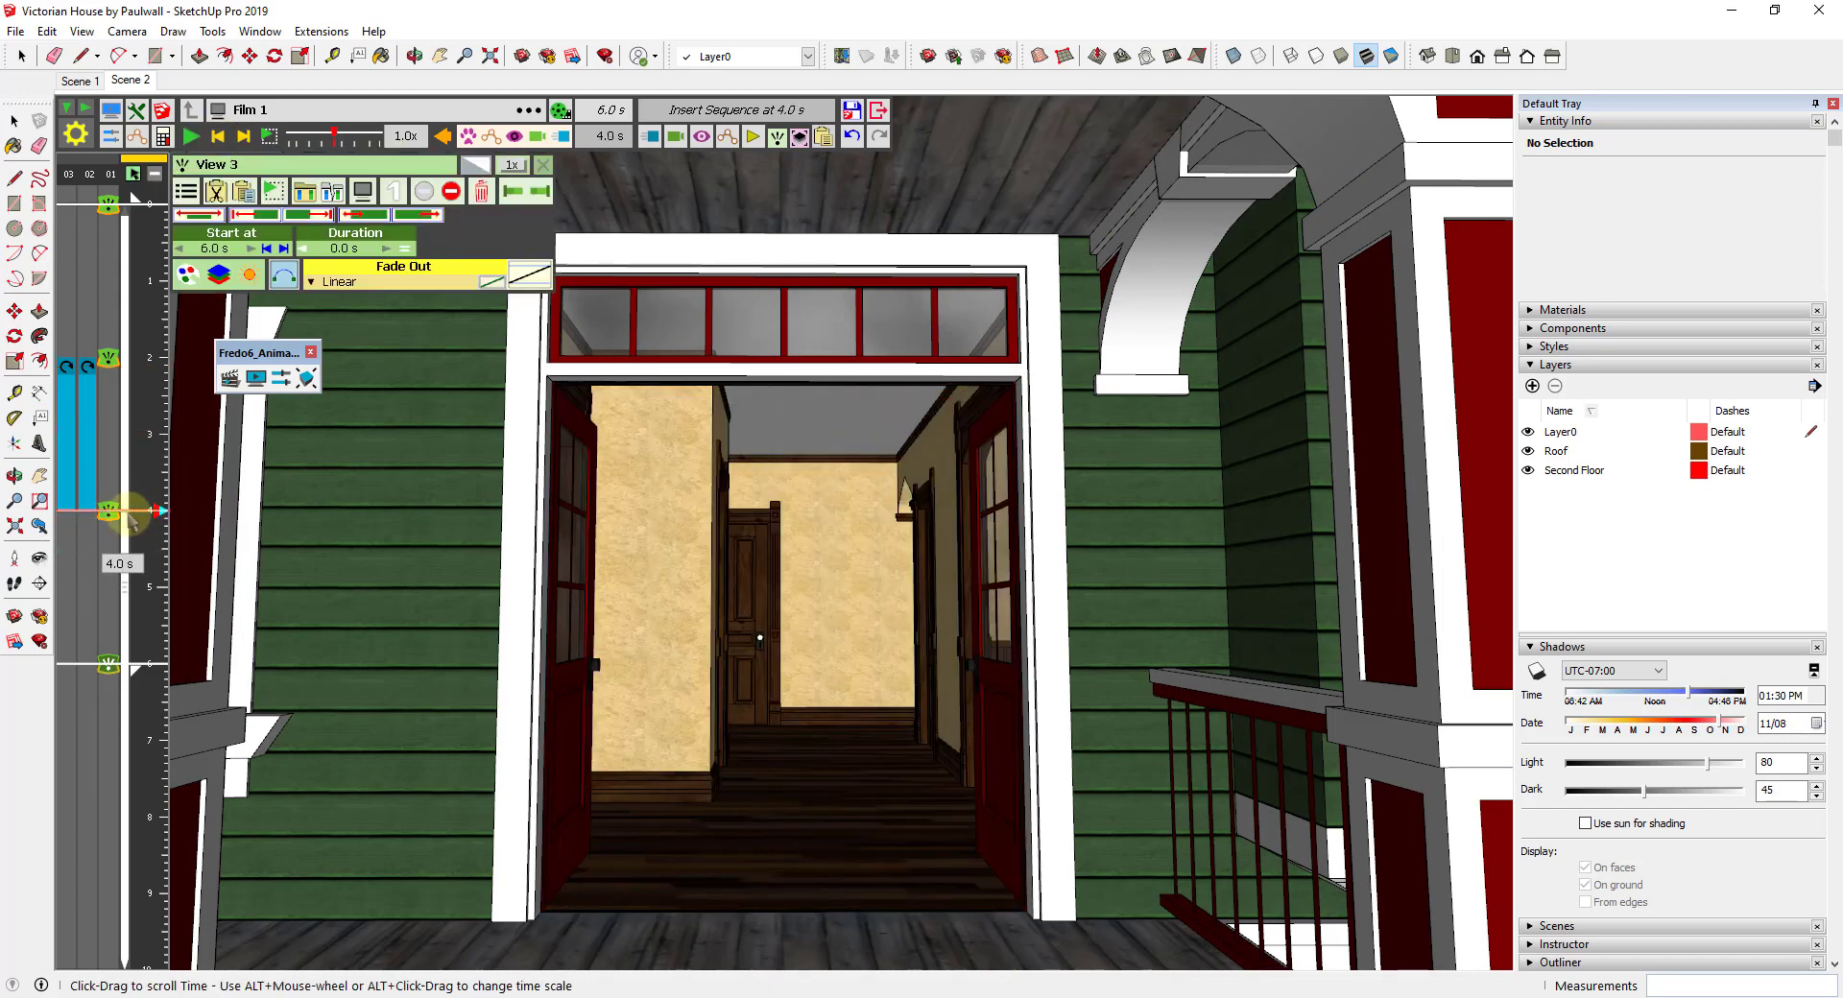
click(190, 139)
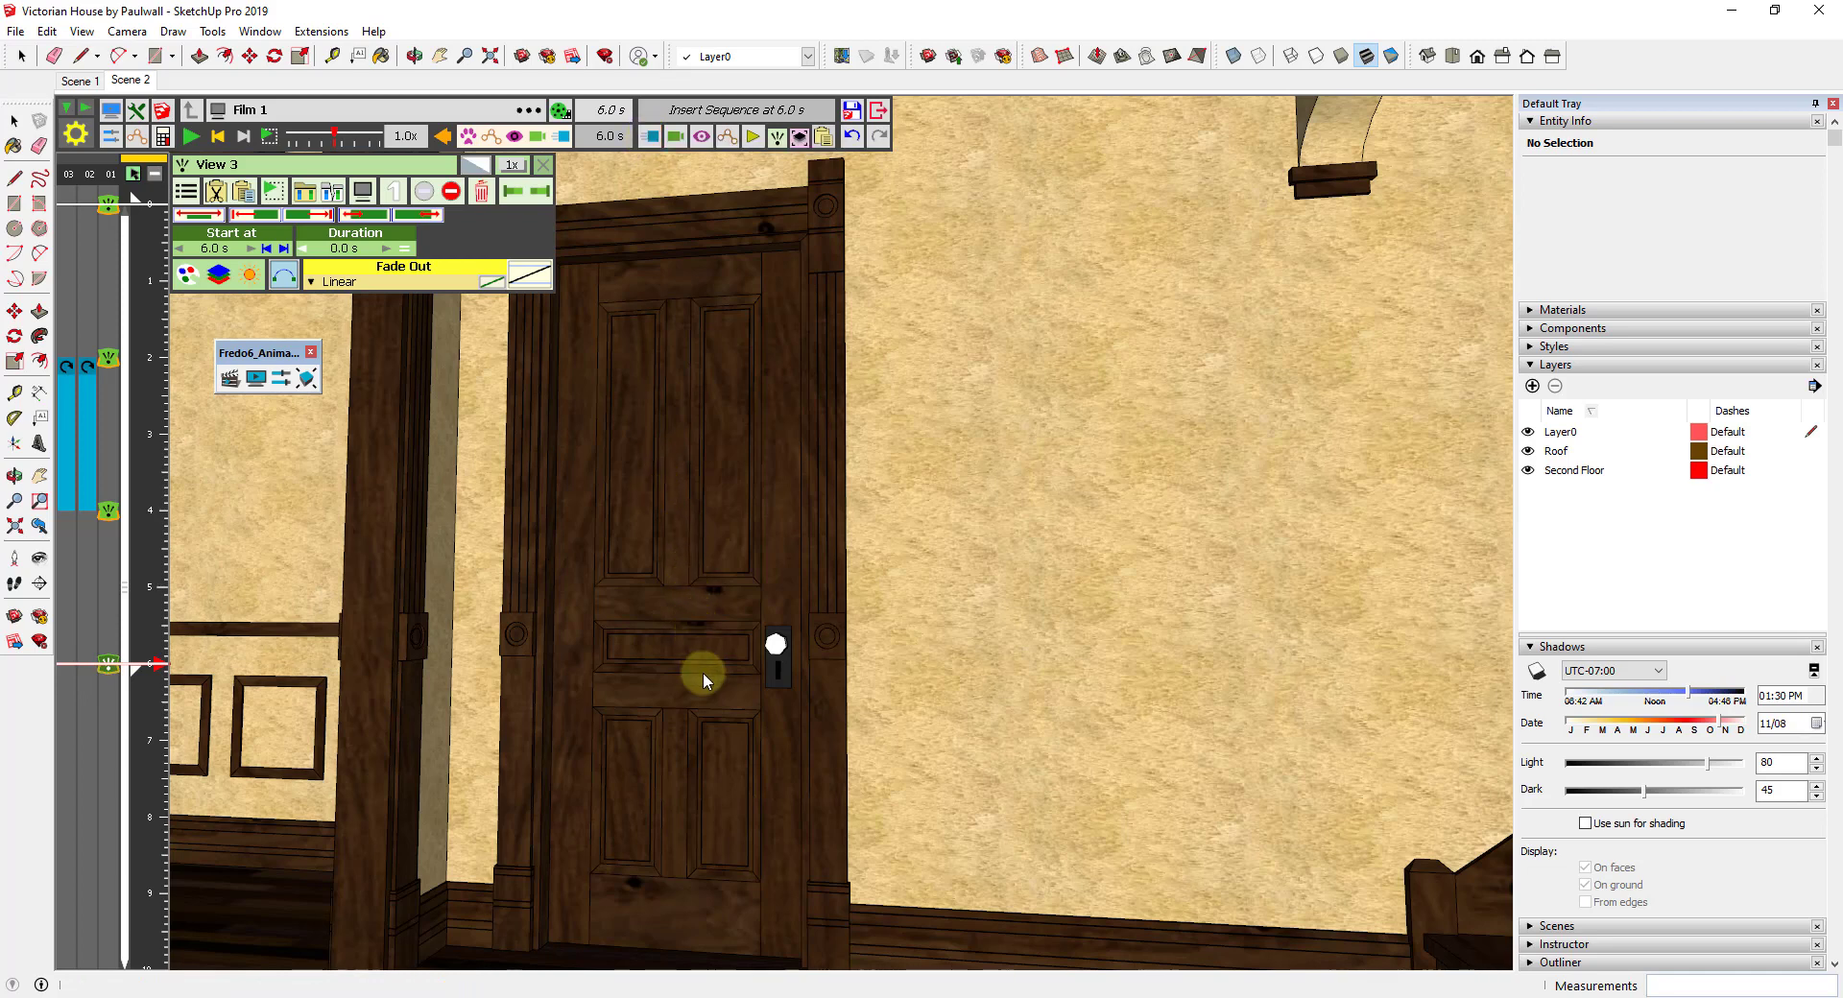
Add a movement at 6.0 s rotating the hallway door group 90° about the Z axis from its lower hinge-side corner, and validate it.
click(650, 137)
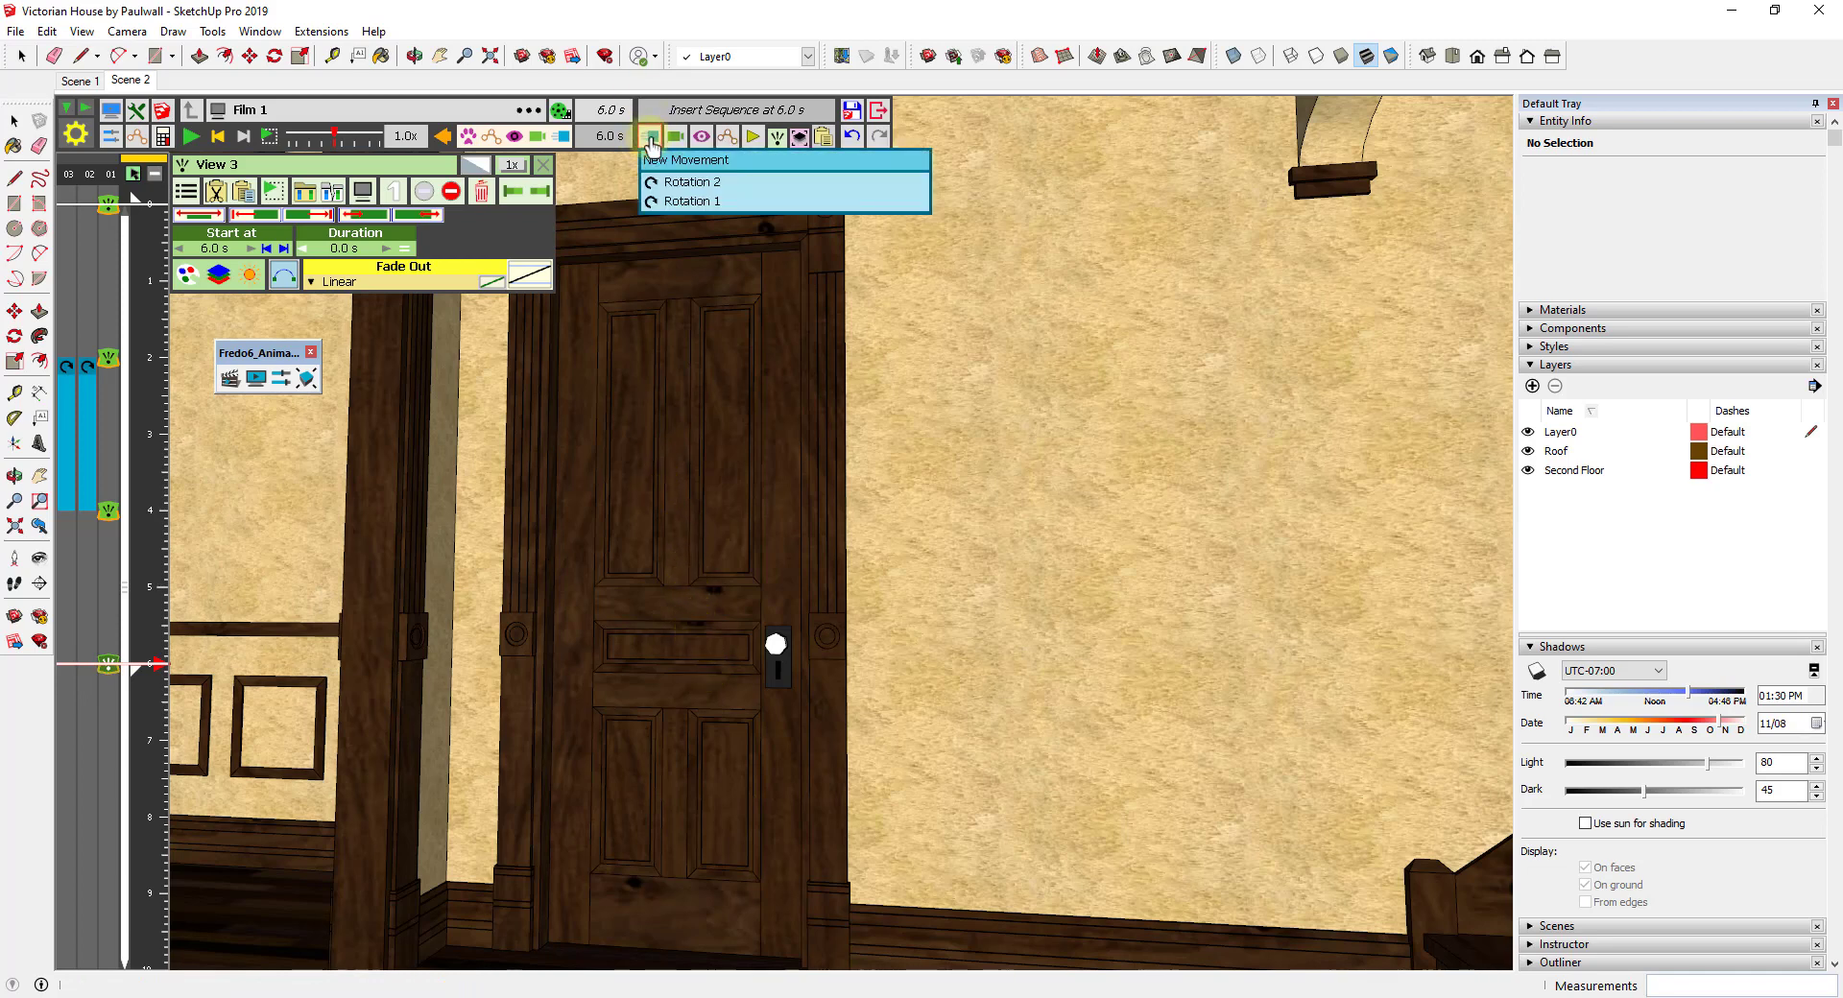
click(677, 165)
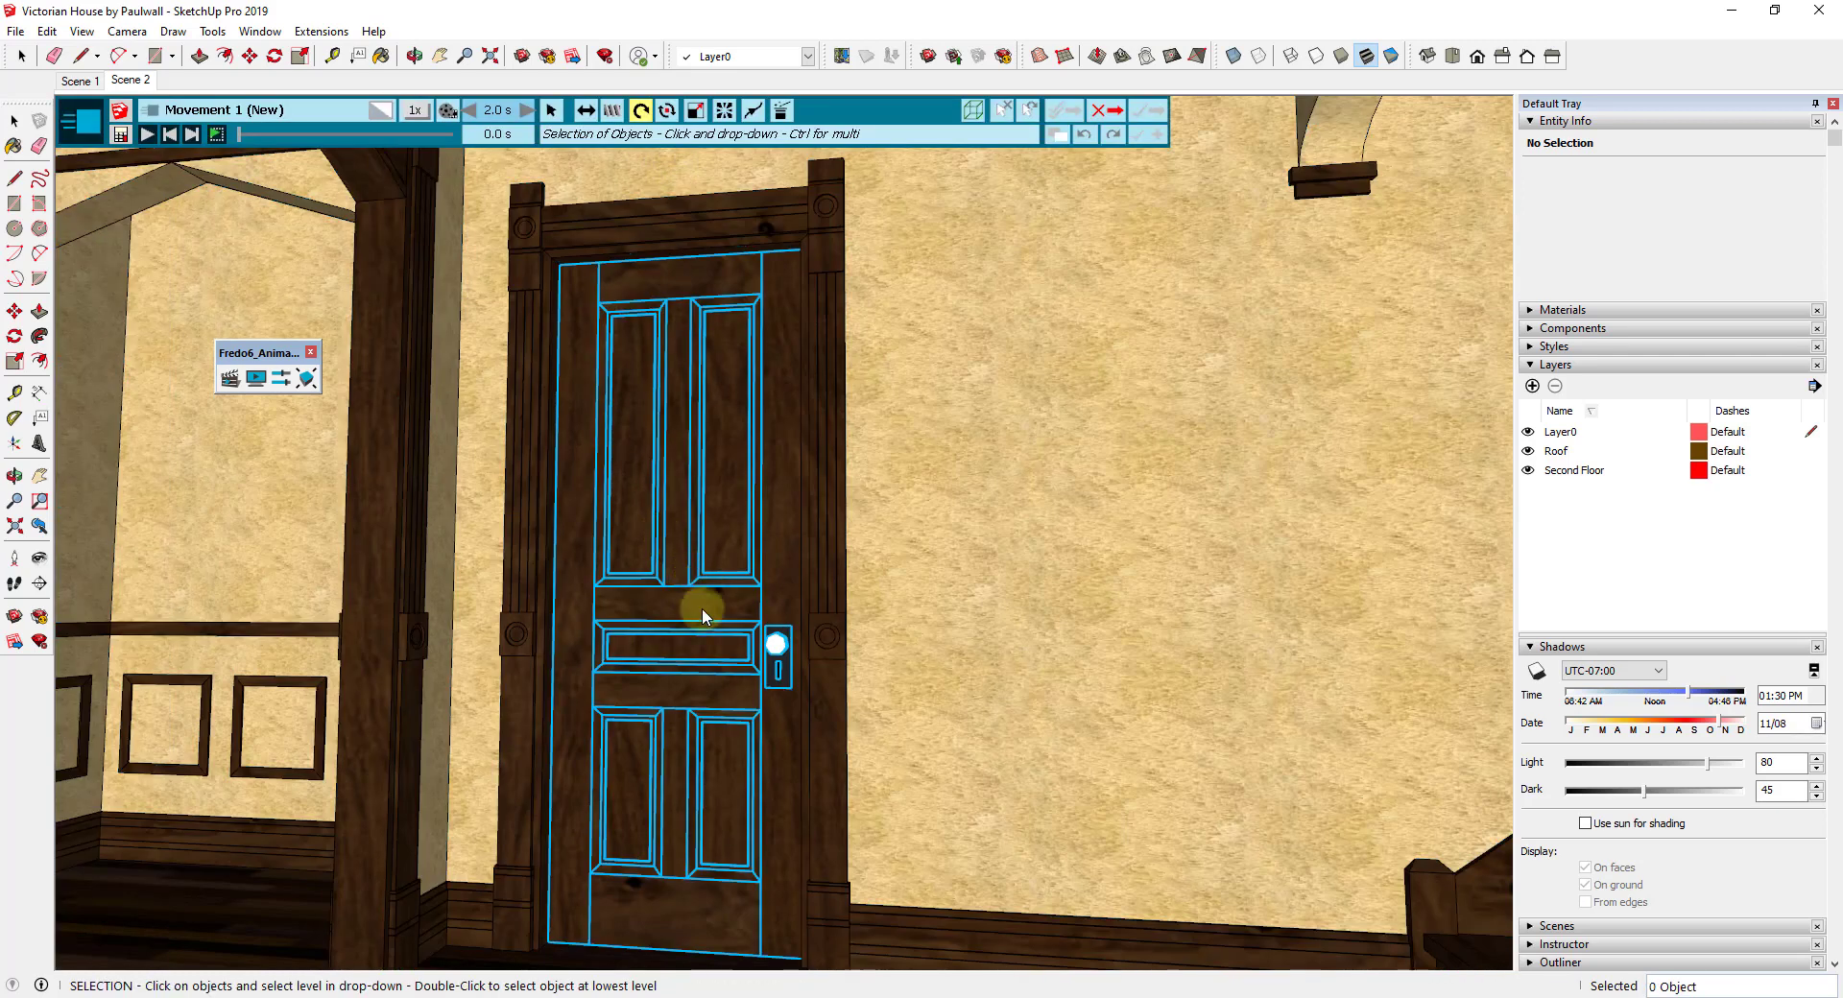
click(701, 607)
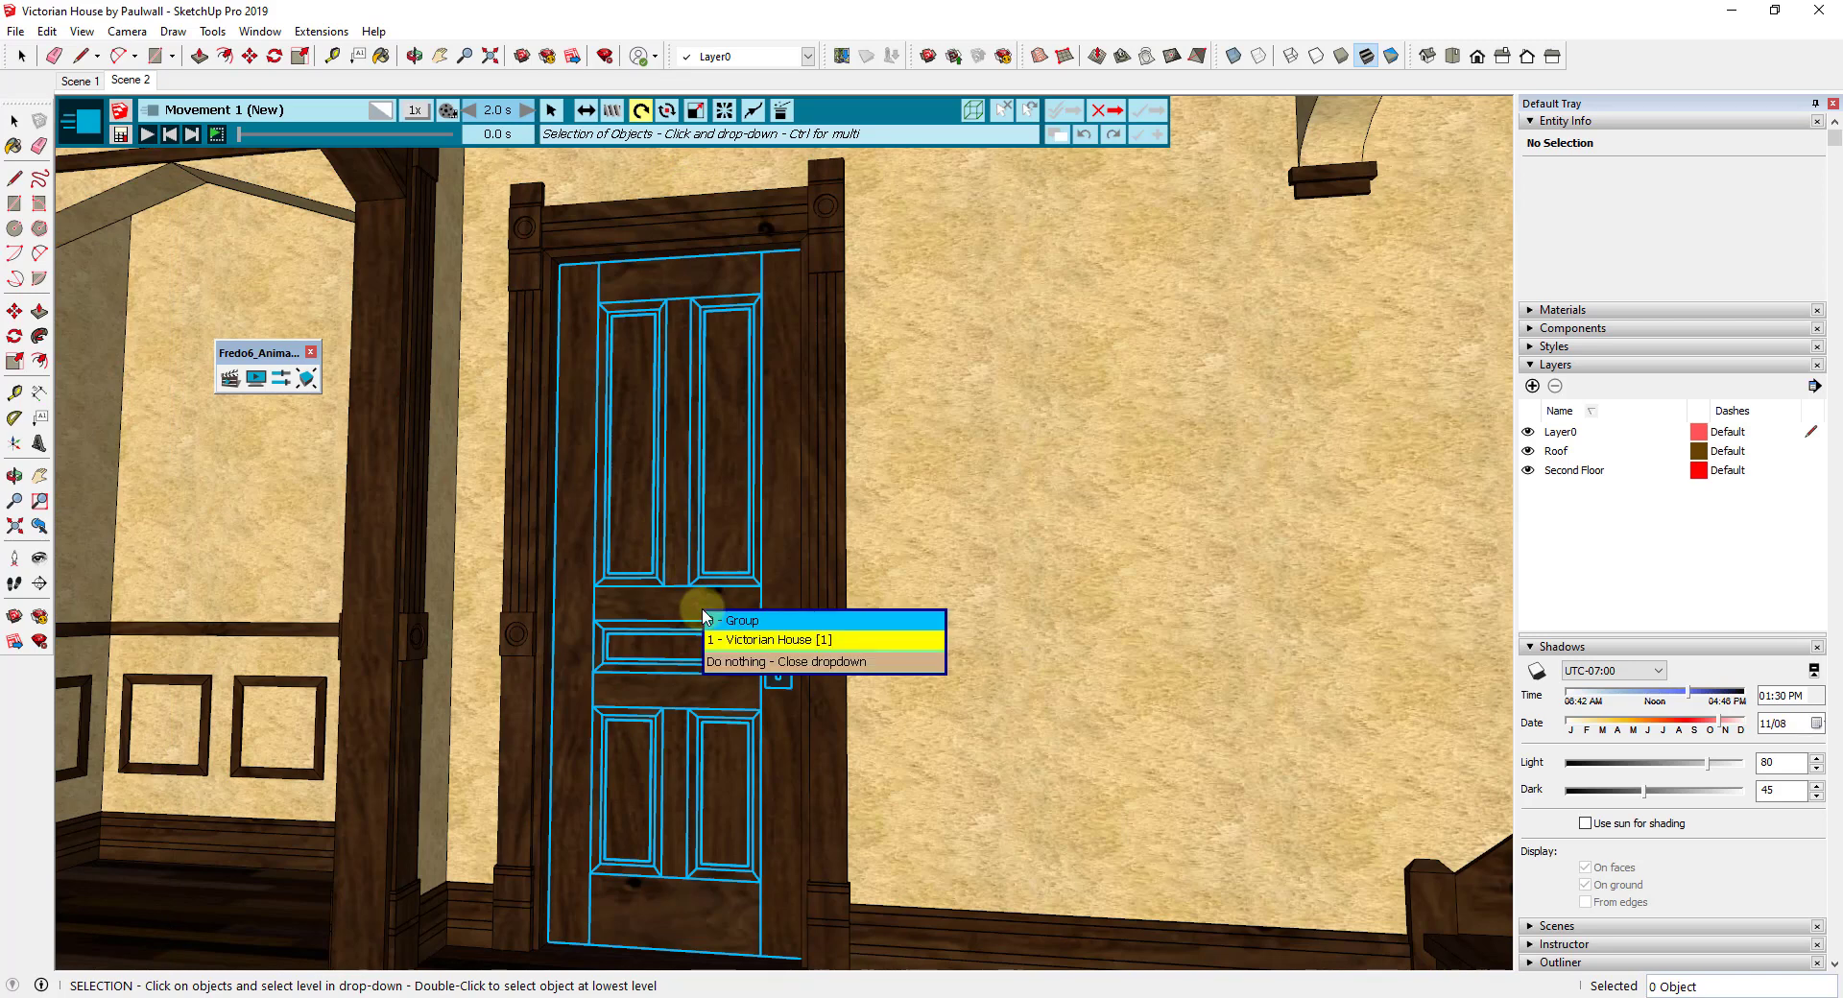
click(757, 629)
middle_drag(798, 423, 783, 461)
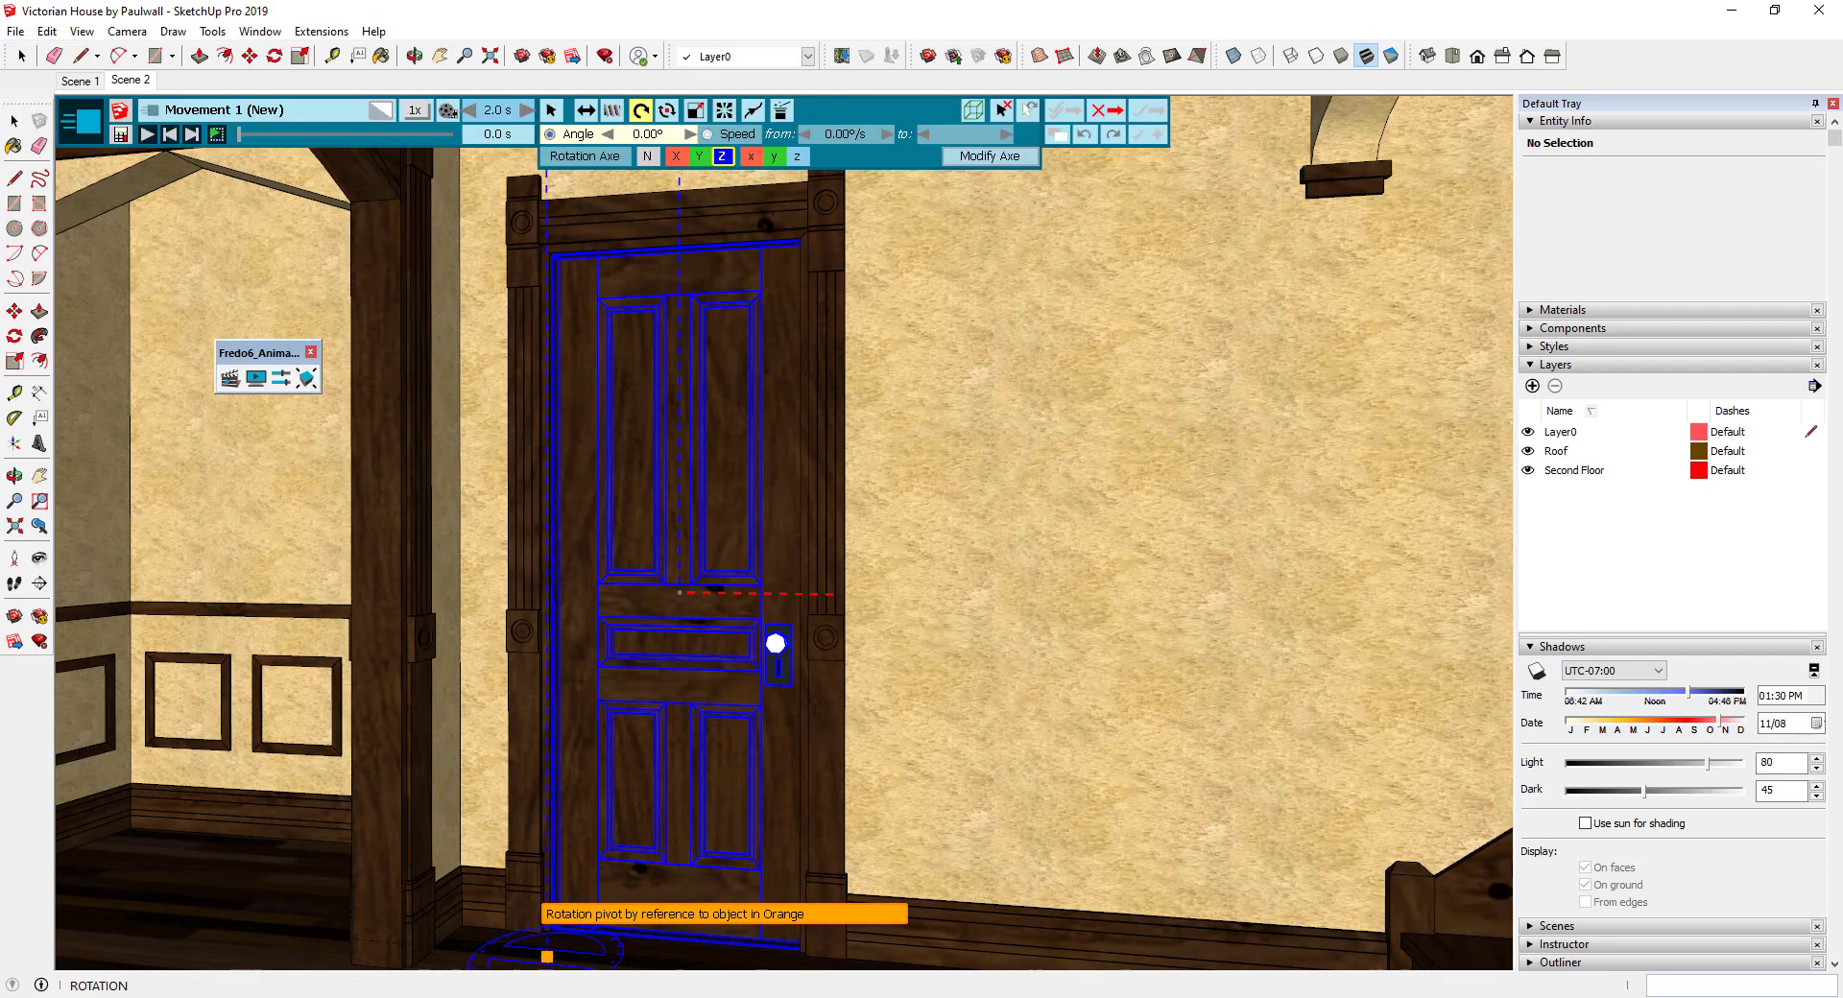
scroll(562, 948, up, 5)
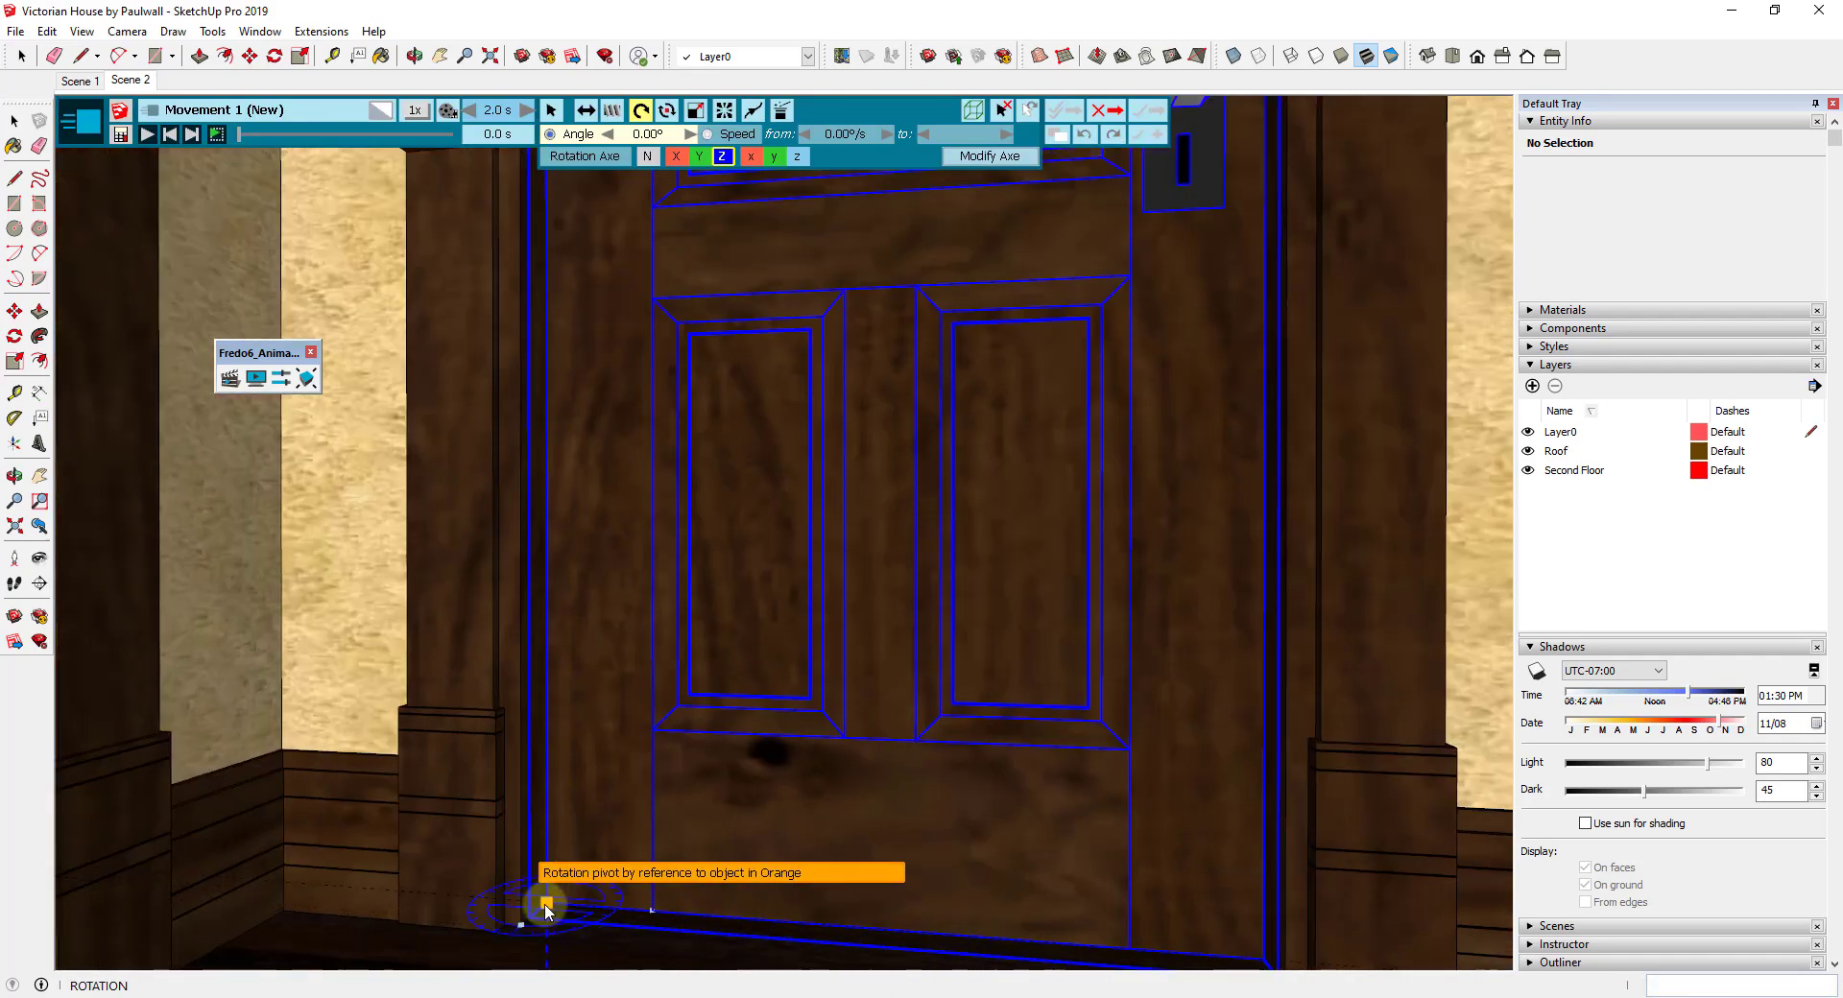
click(547, 907)
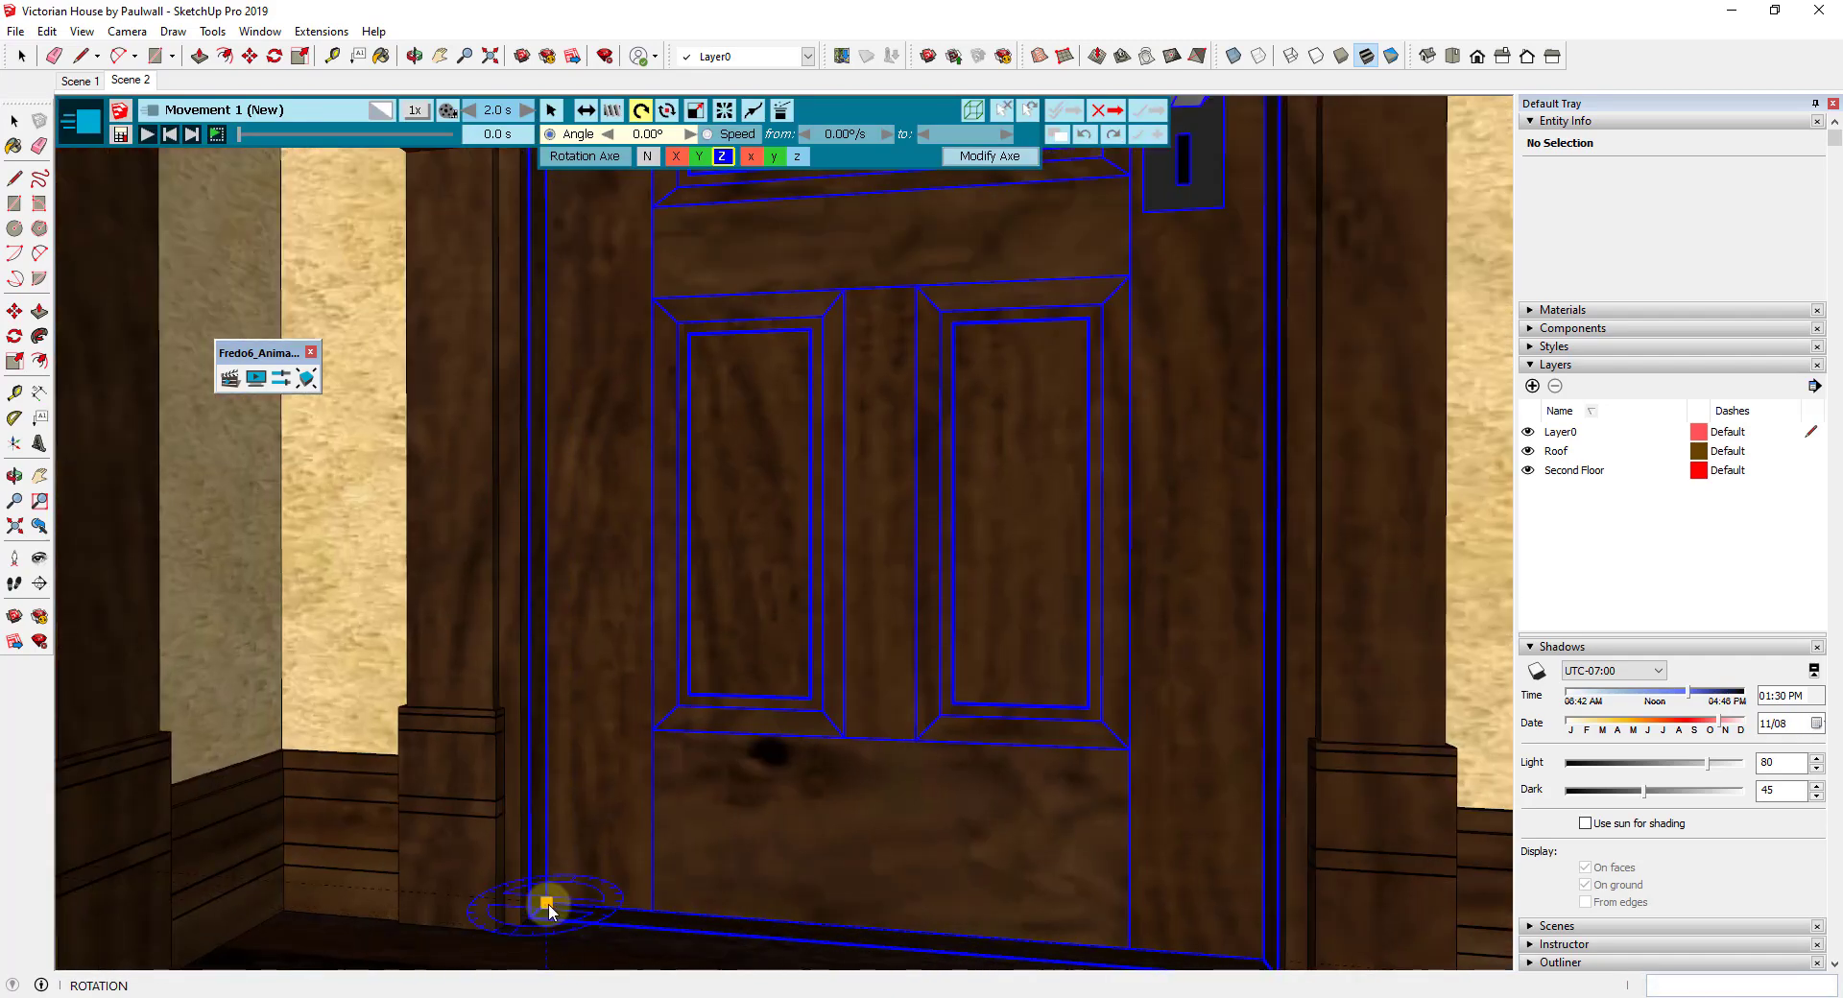
click(807, 924)
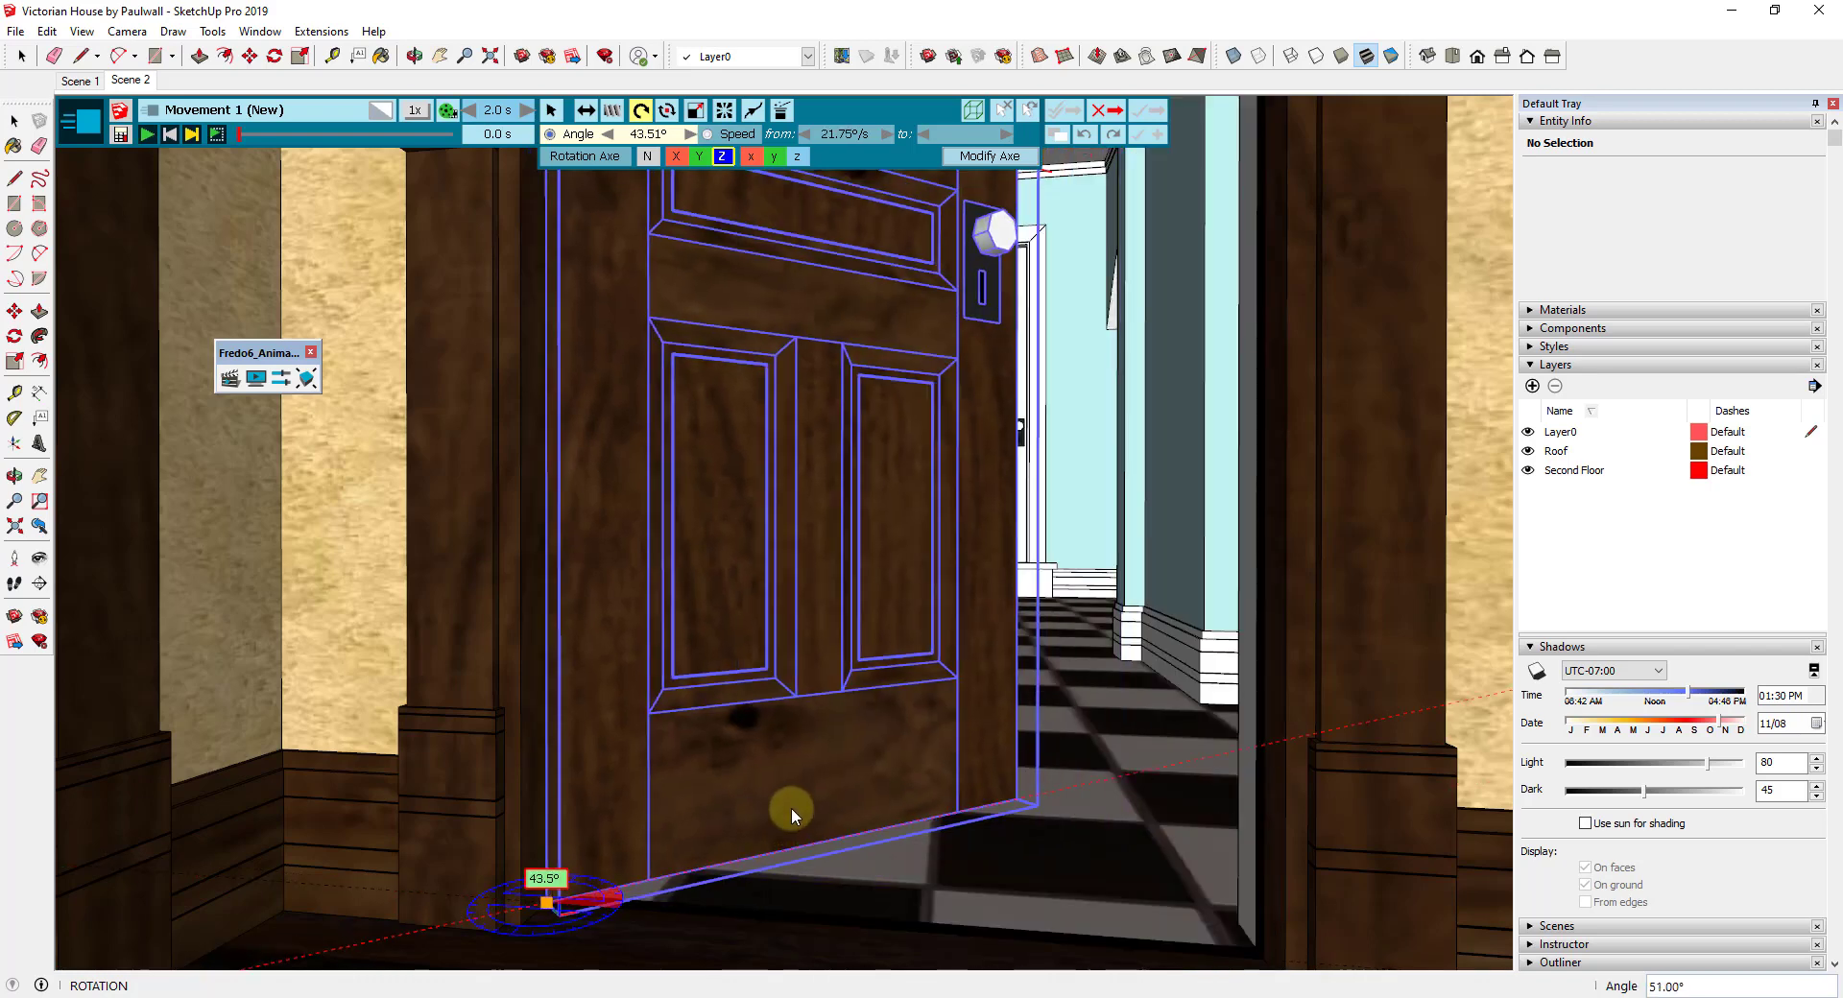
text(9)
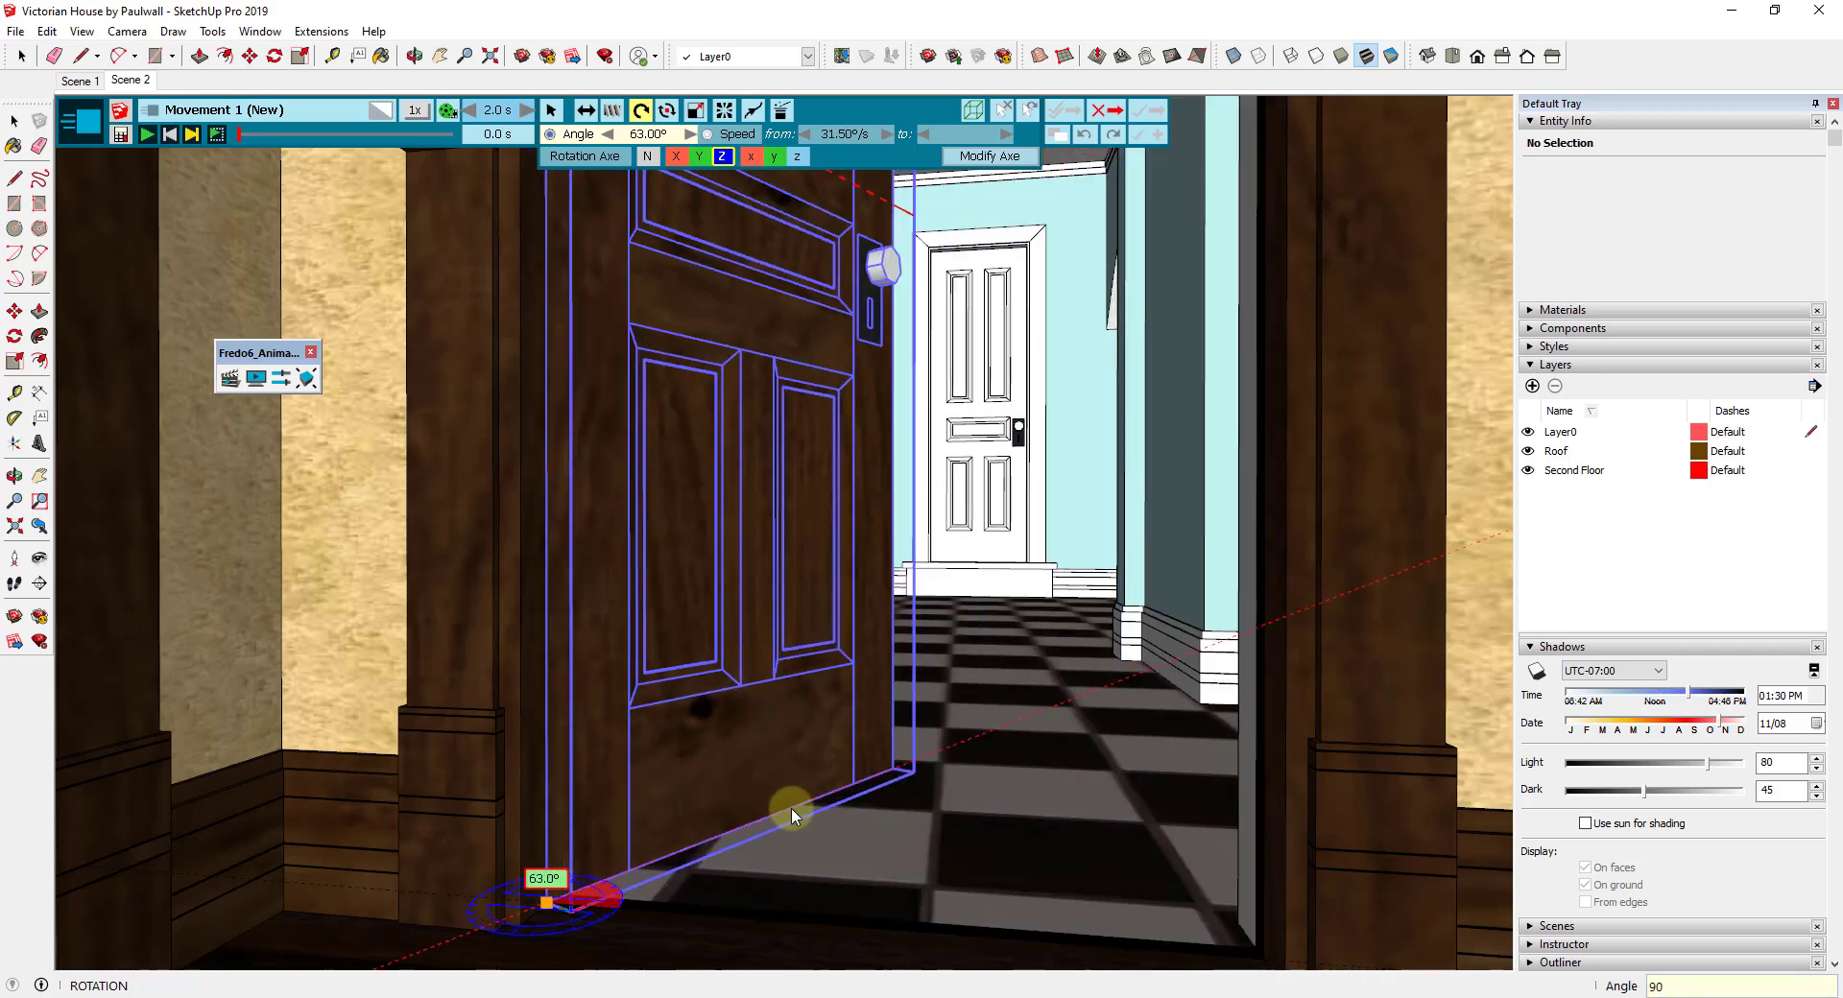
text(0)
key(Return)
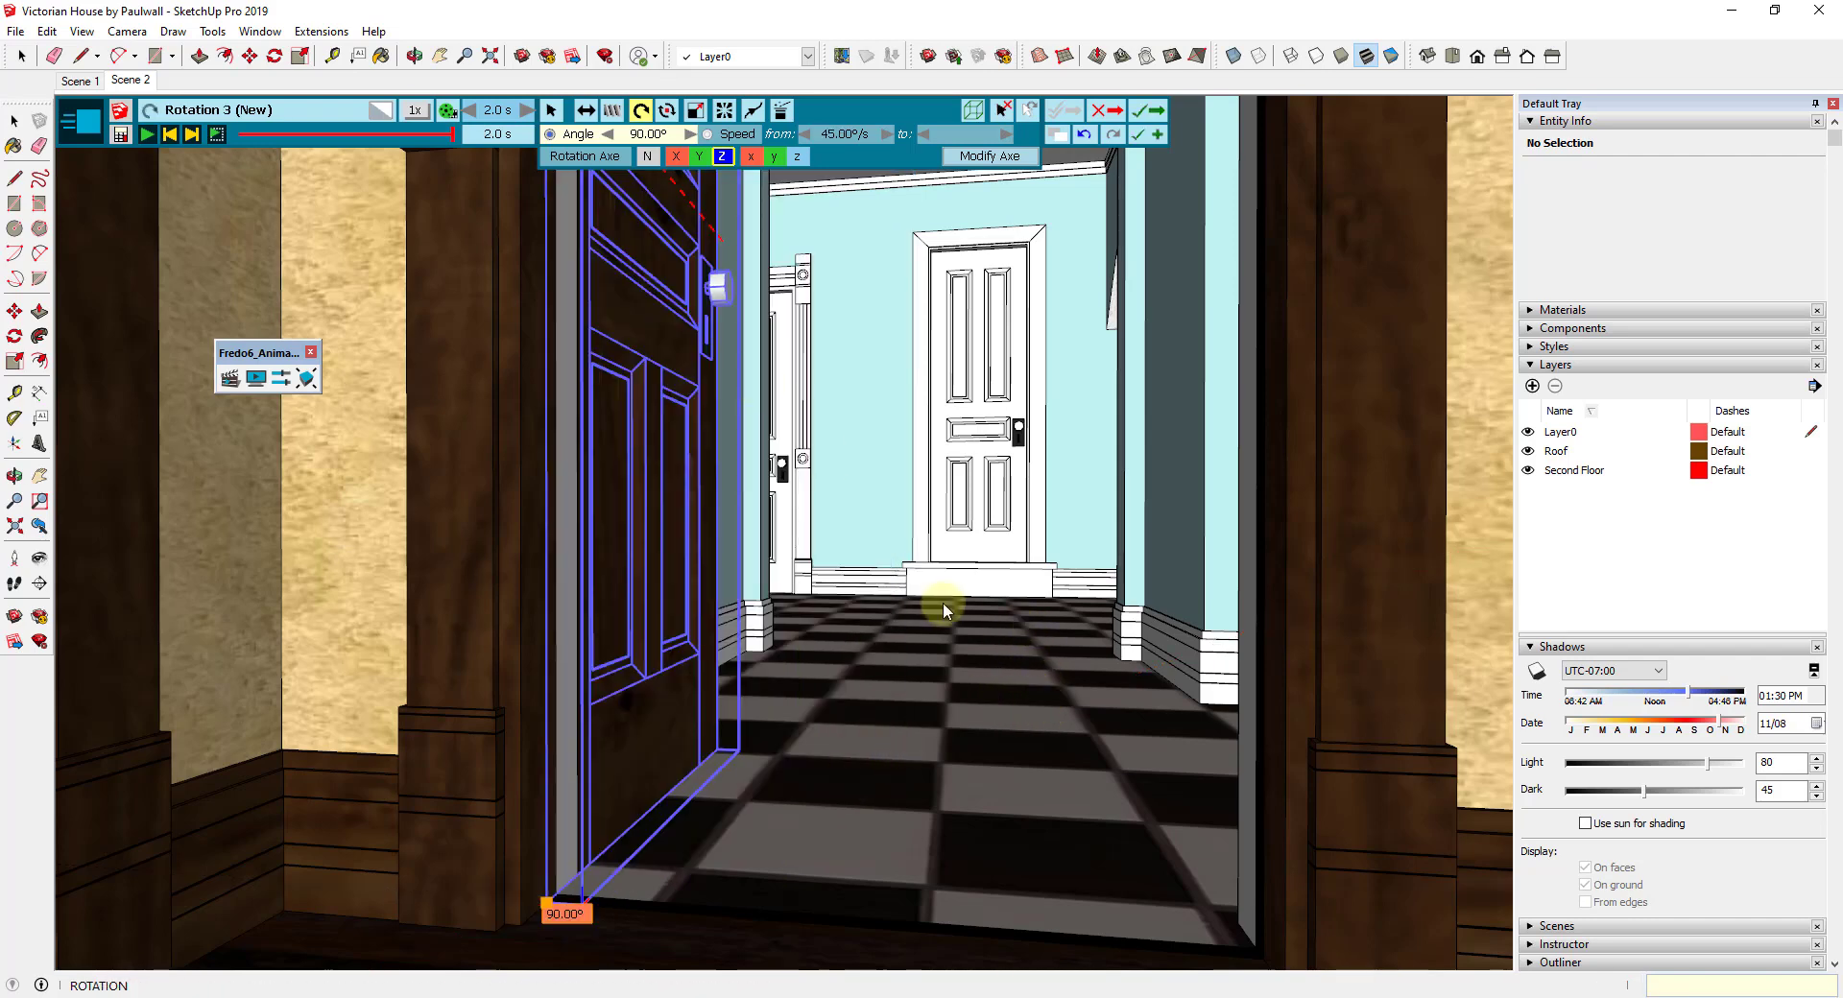
click(1147, 115)
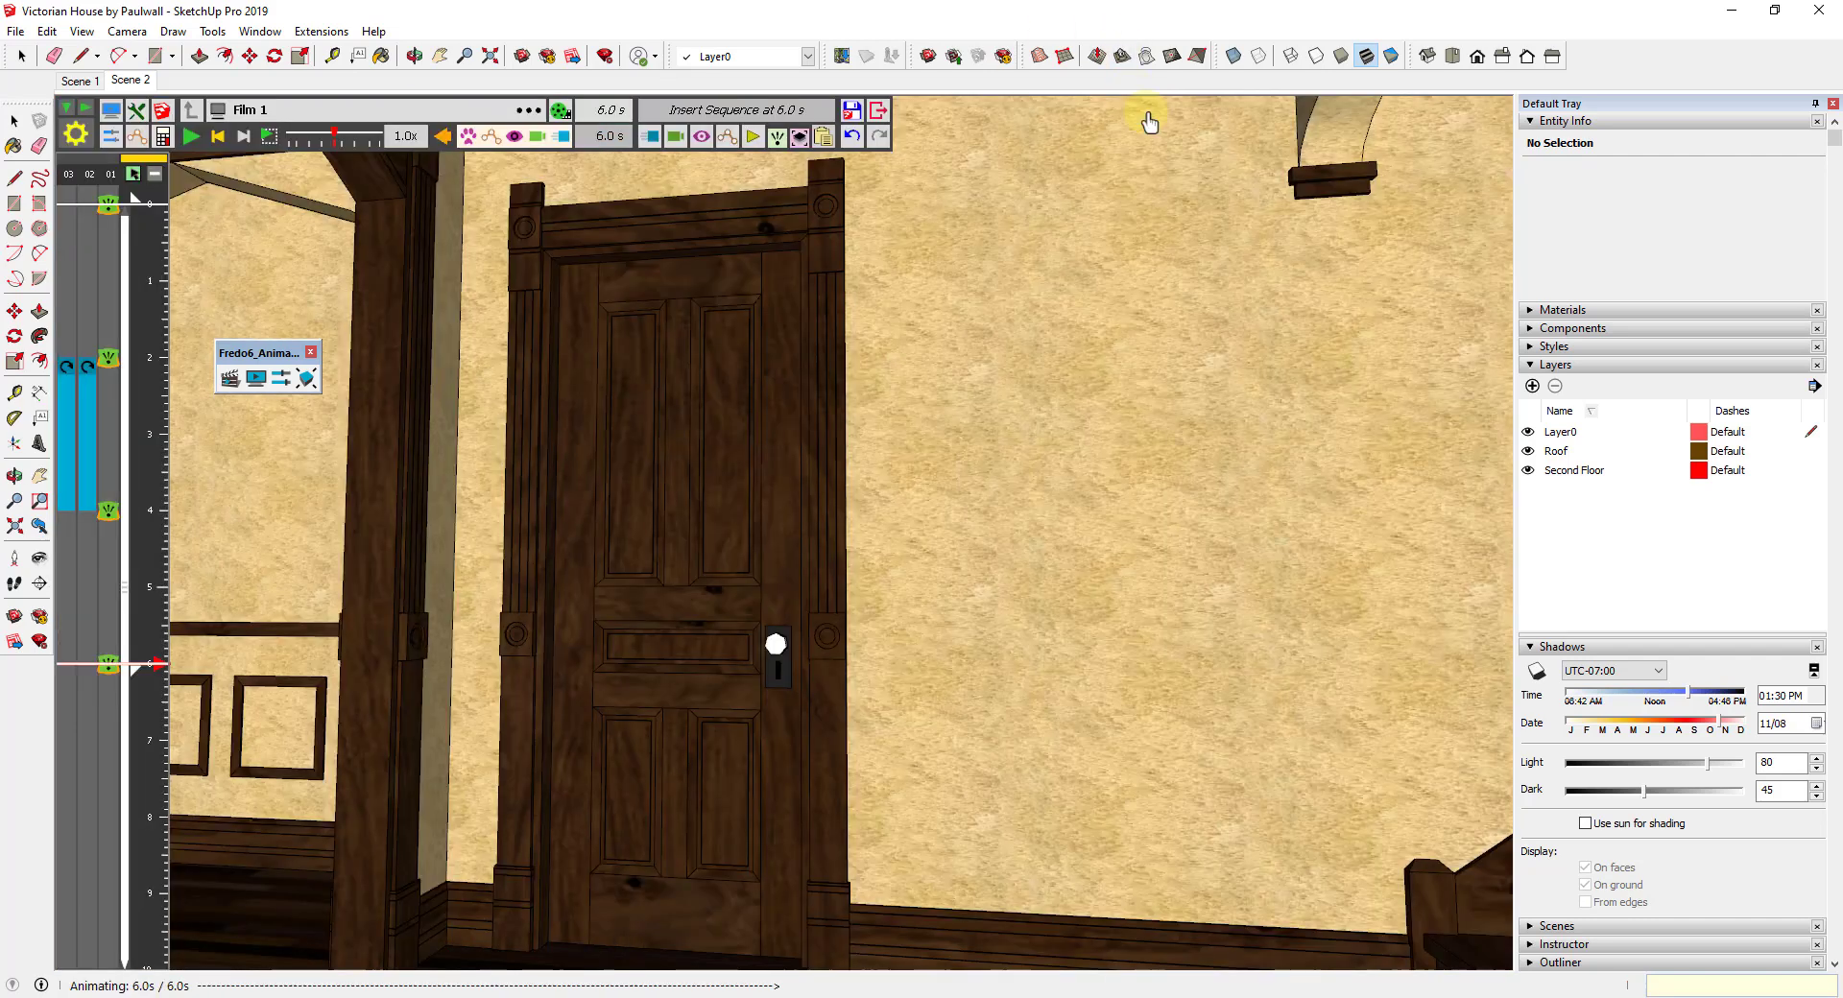
Play the film from 6.0 s to review the hallway door opening, and save the model.
click(135, 663)
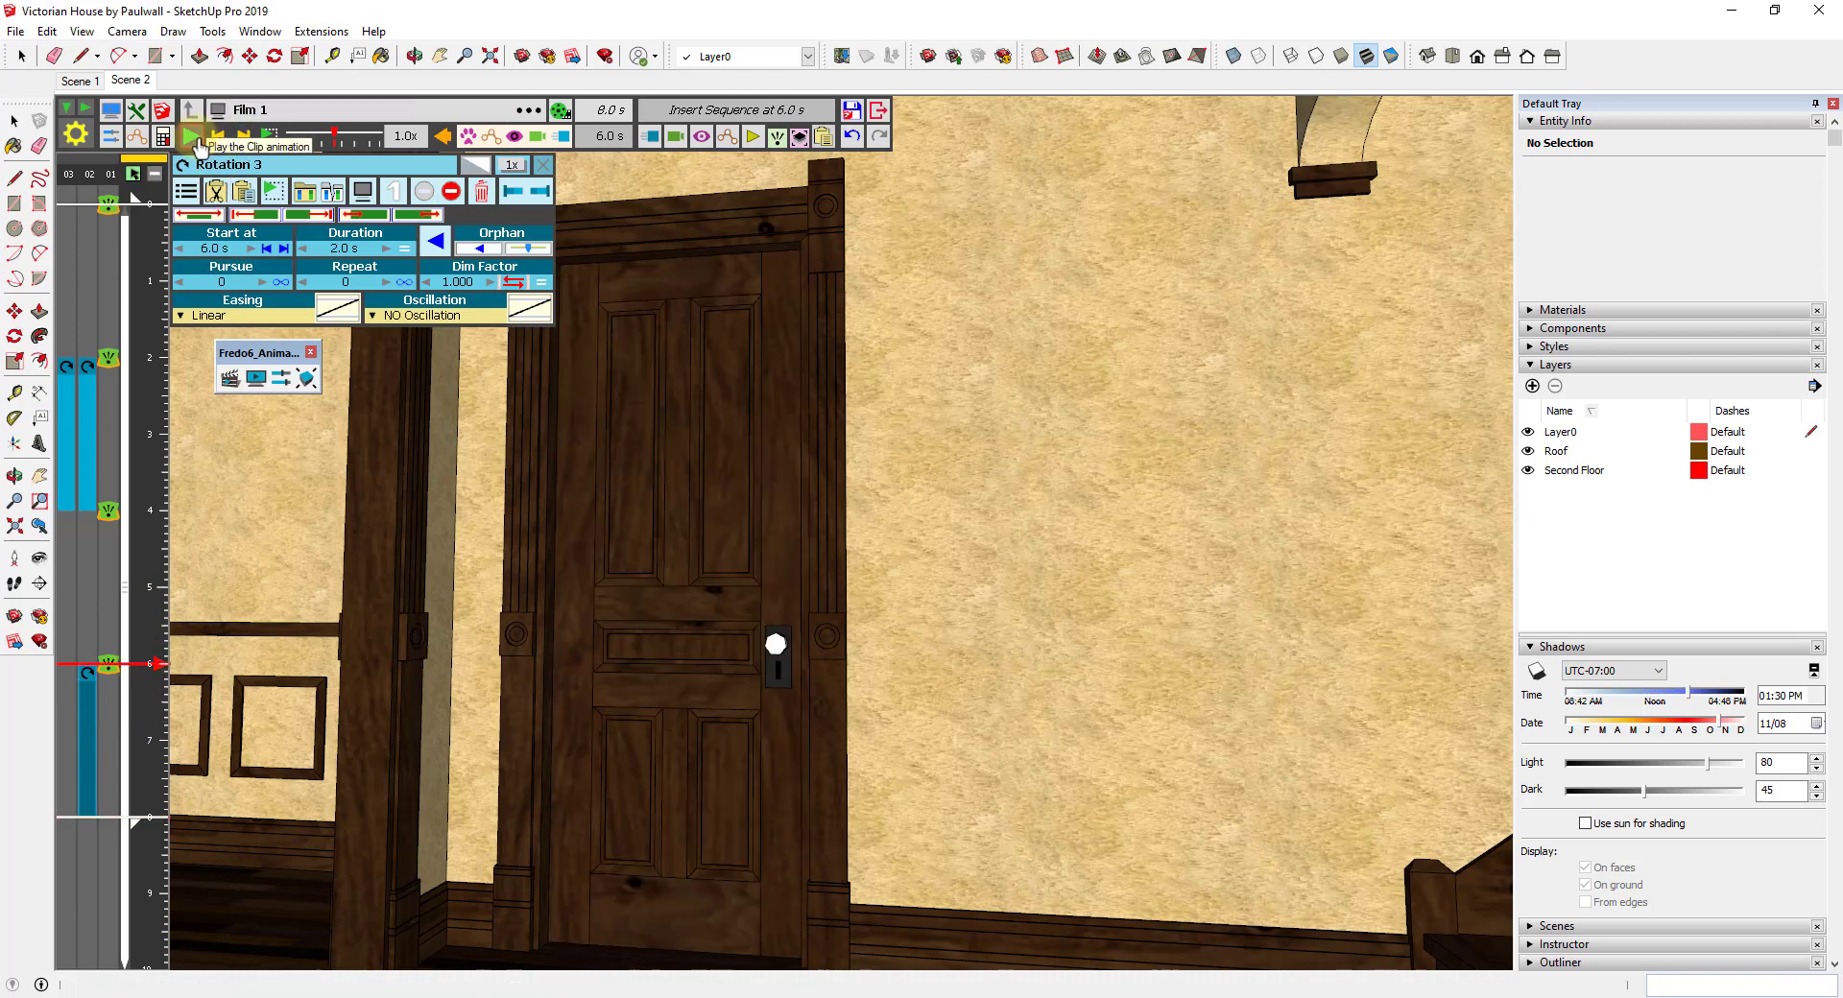
click(192, 137)
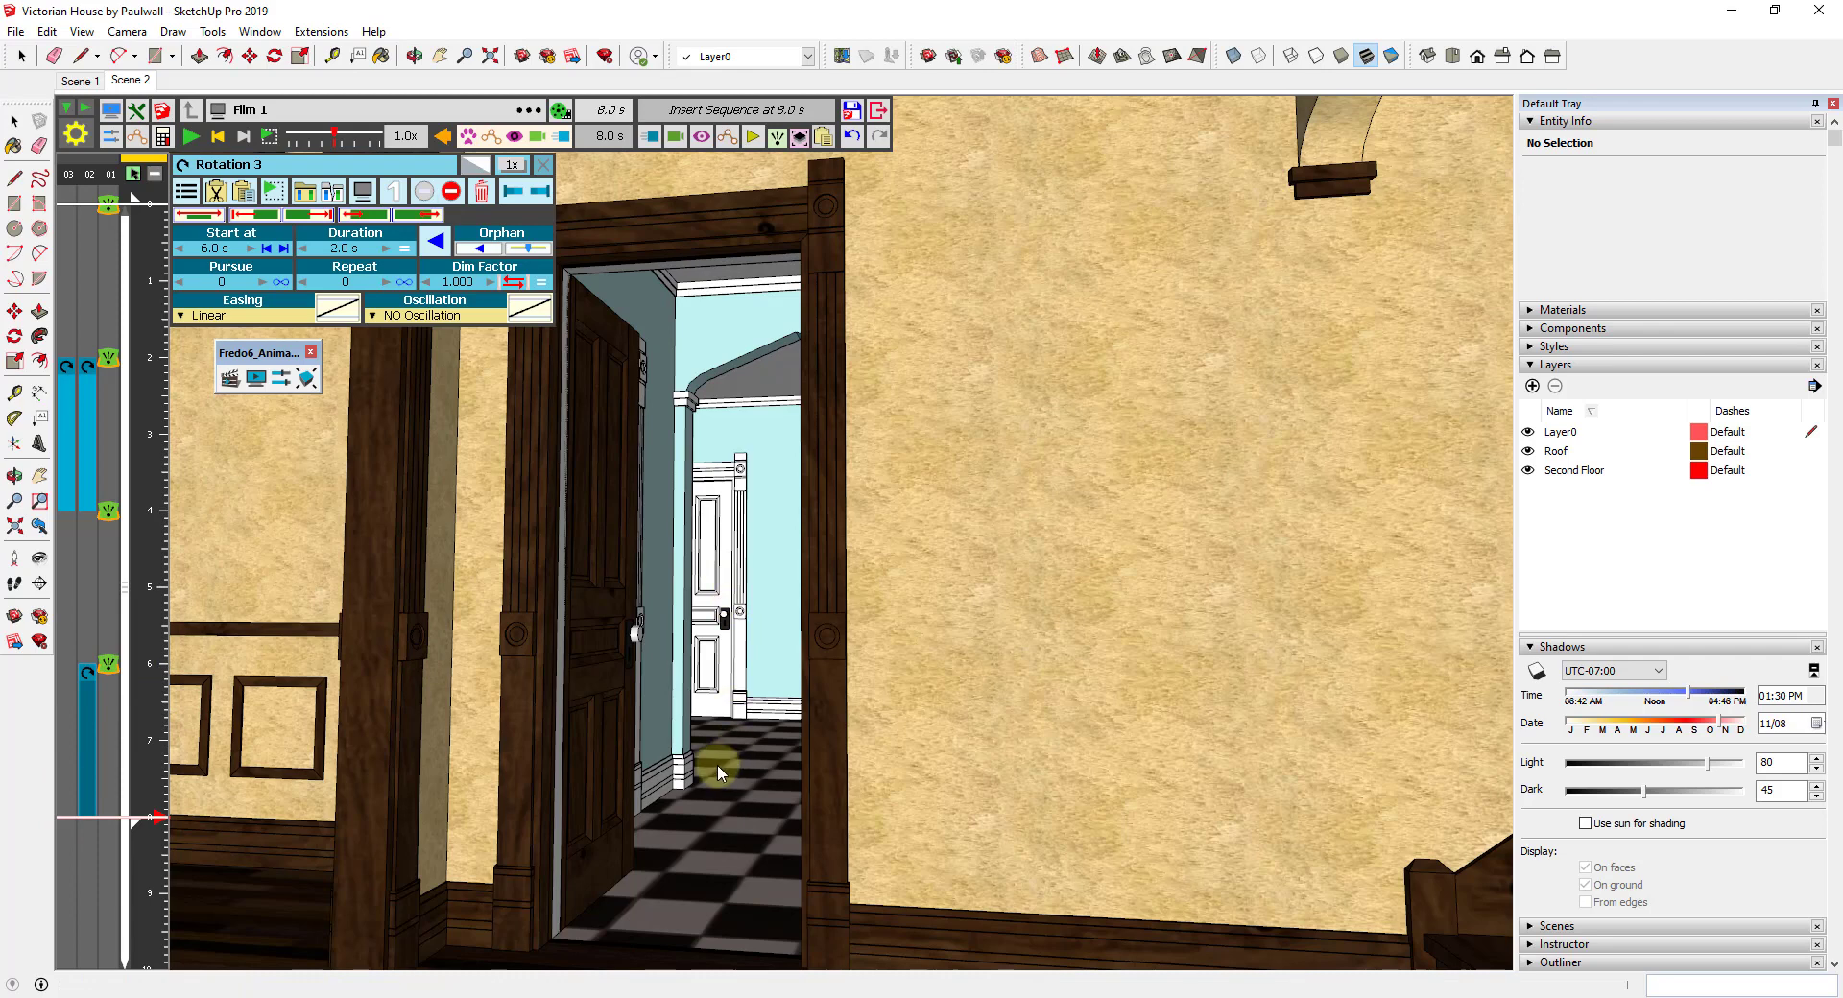
click(15, 32)
click(59, 125)
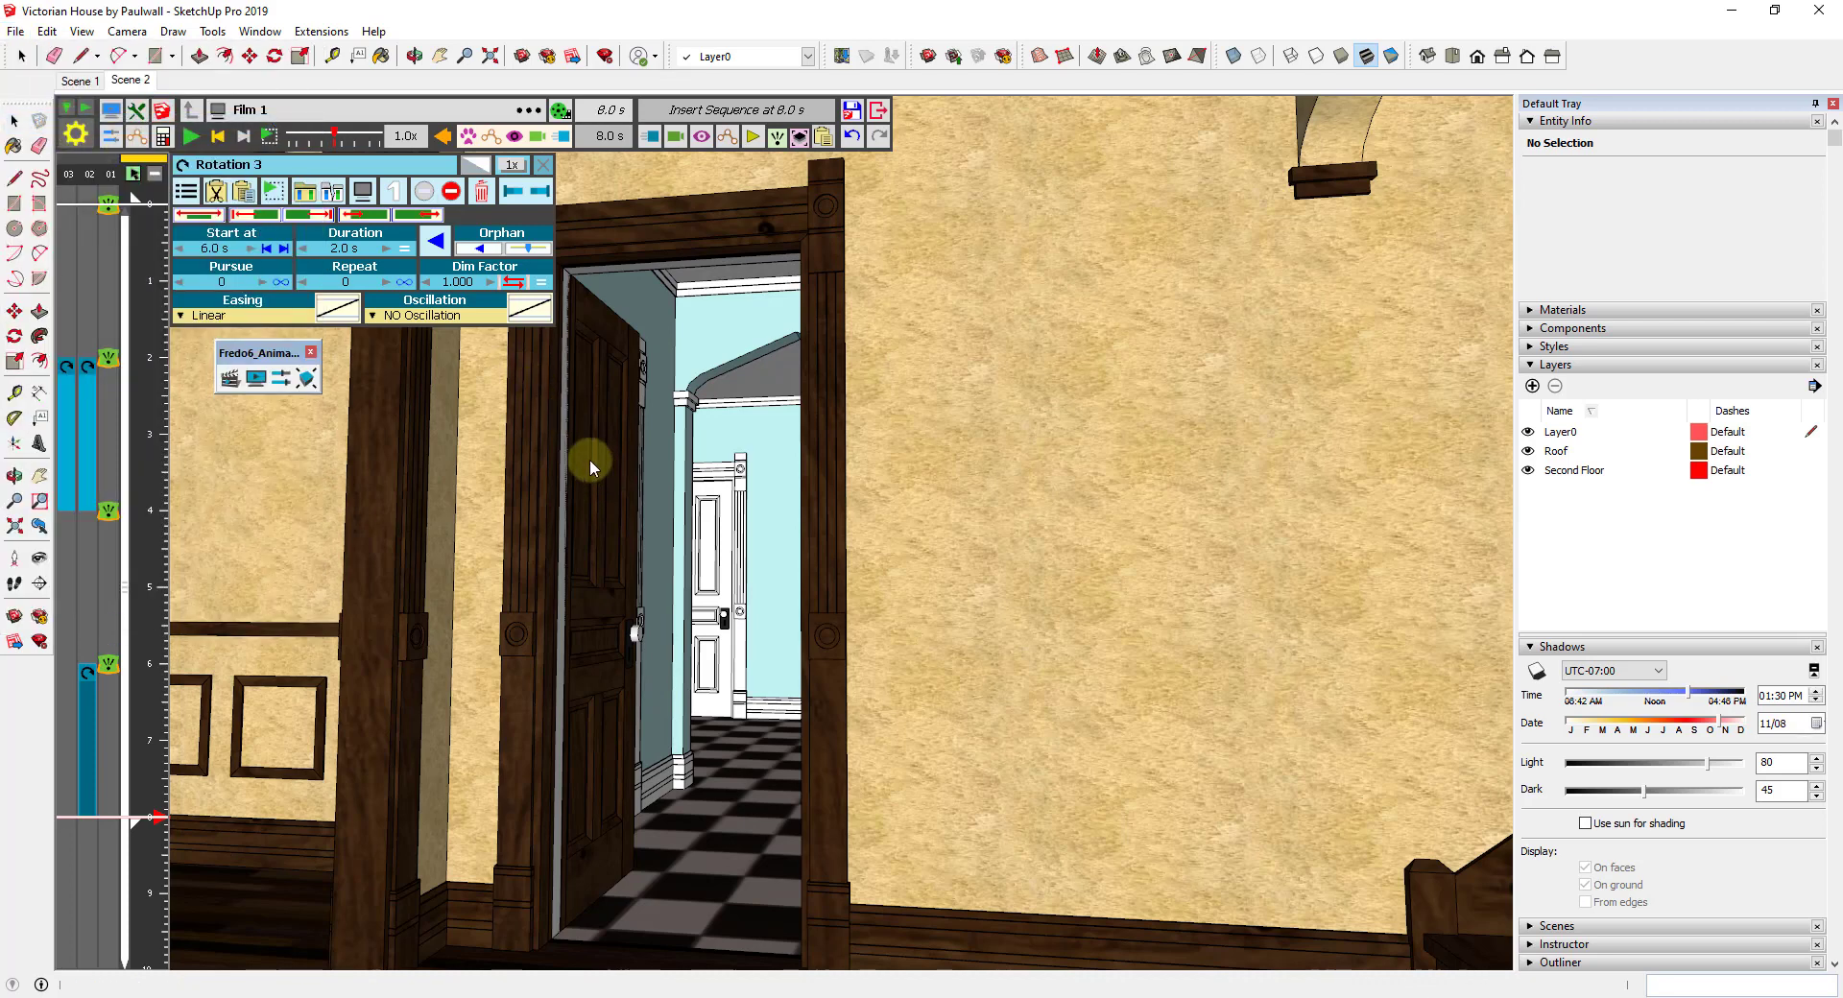
Start generating a video of the film, and name the movie "Walkthrough Animation".
click(559, 112)
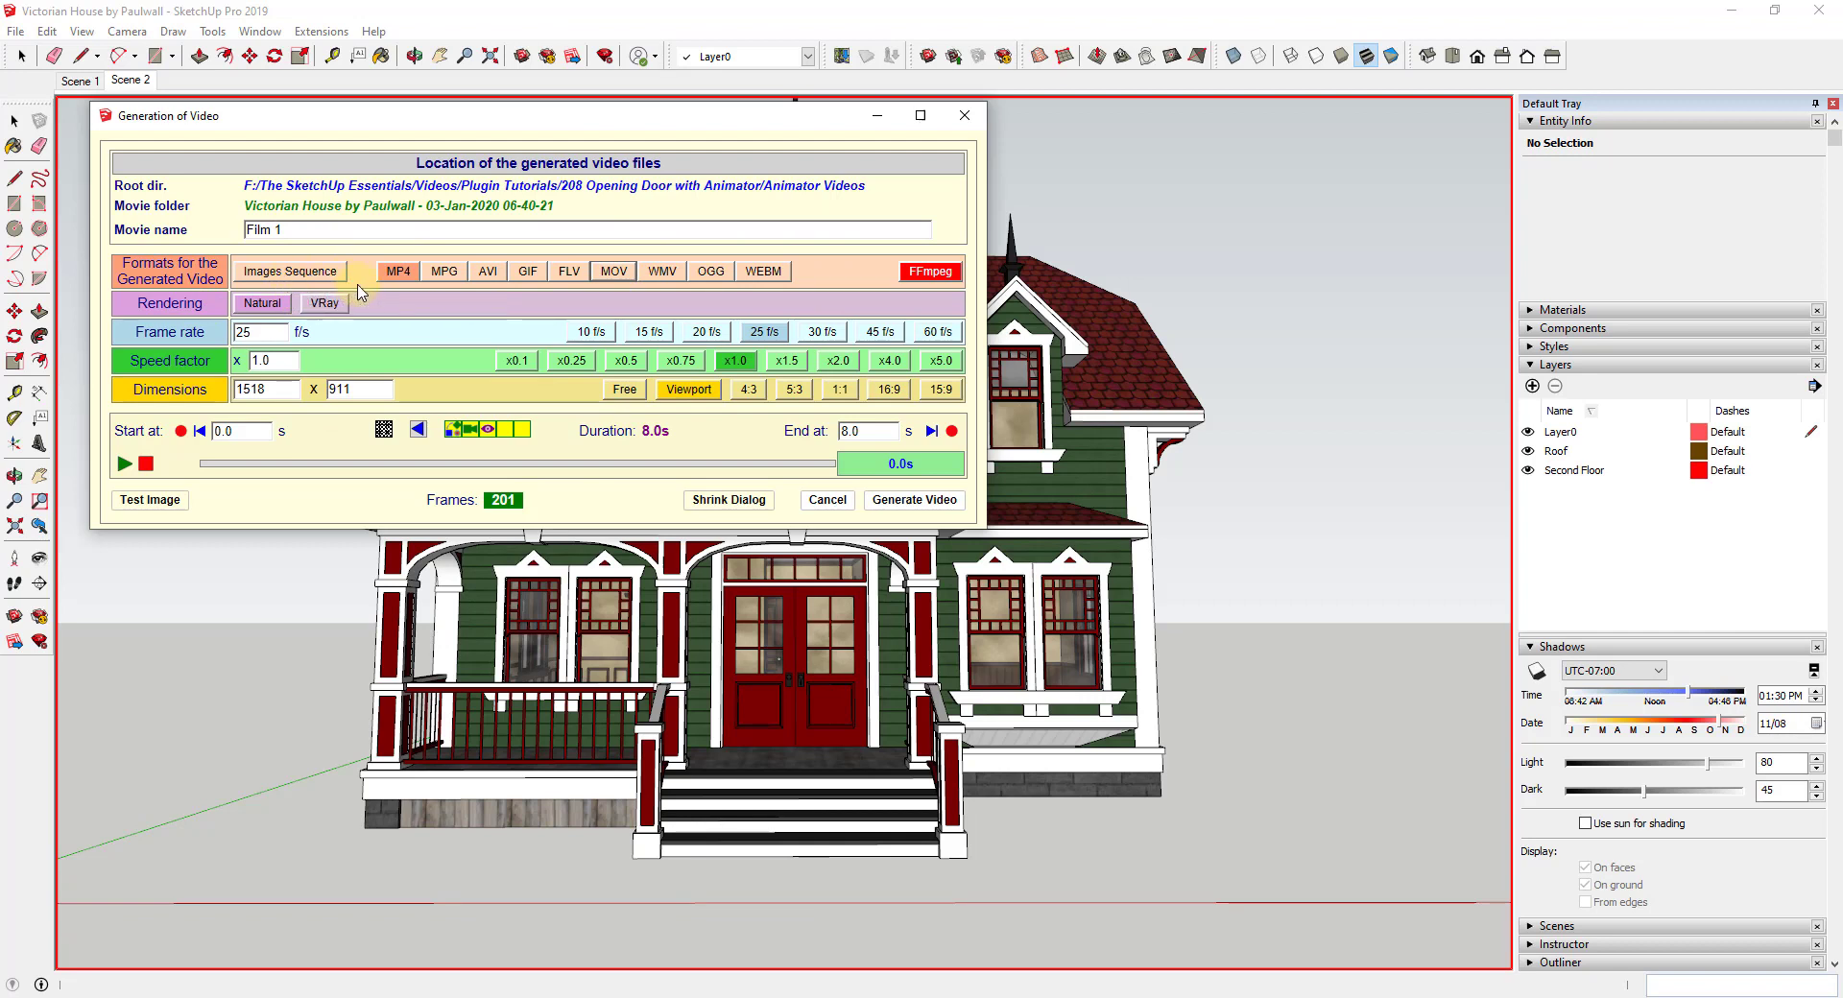
click(323, 230)
text(Walk)
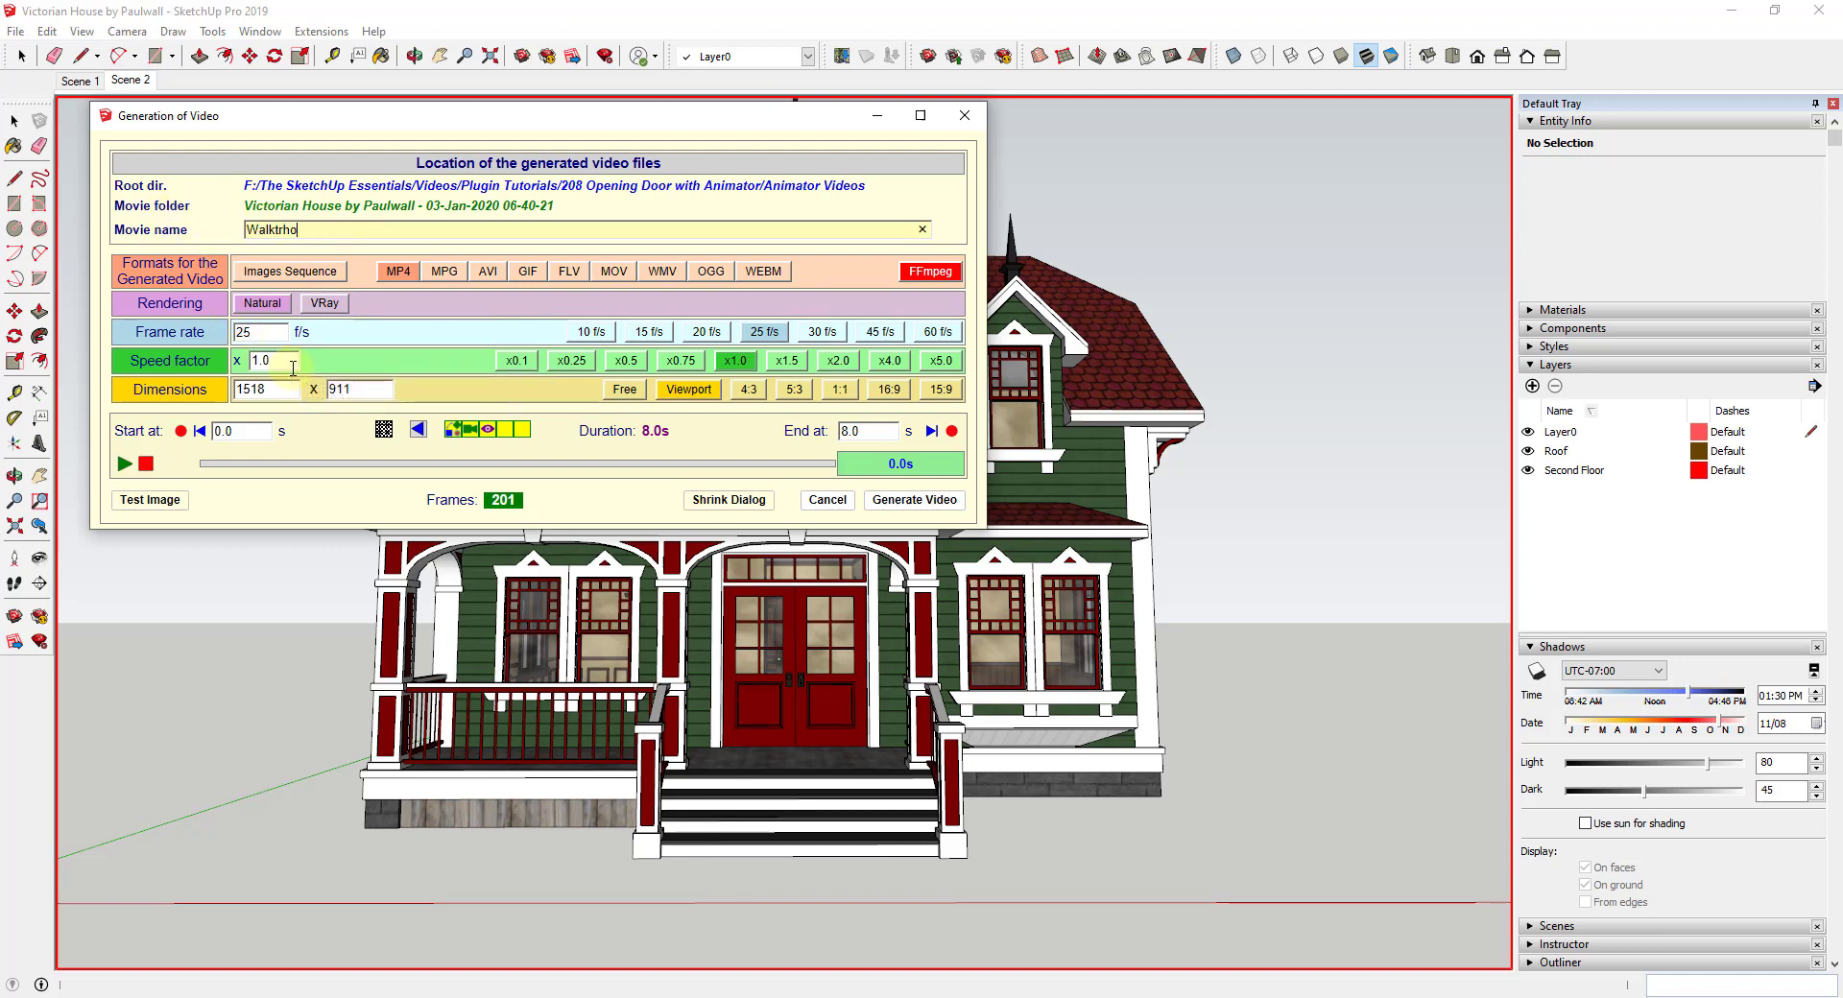
text(through Animation)
Try a speed factor of 0.9 for the video, and reset it to 1.0.
click(278, 360)
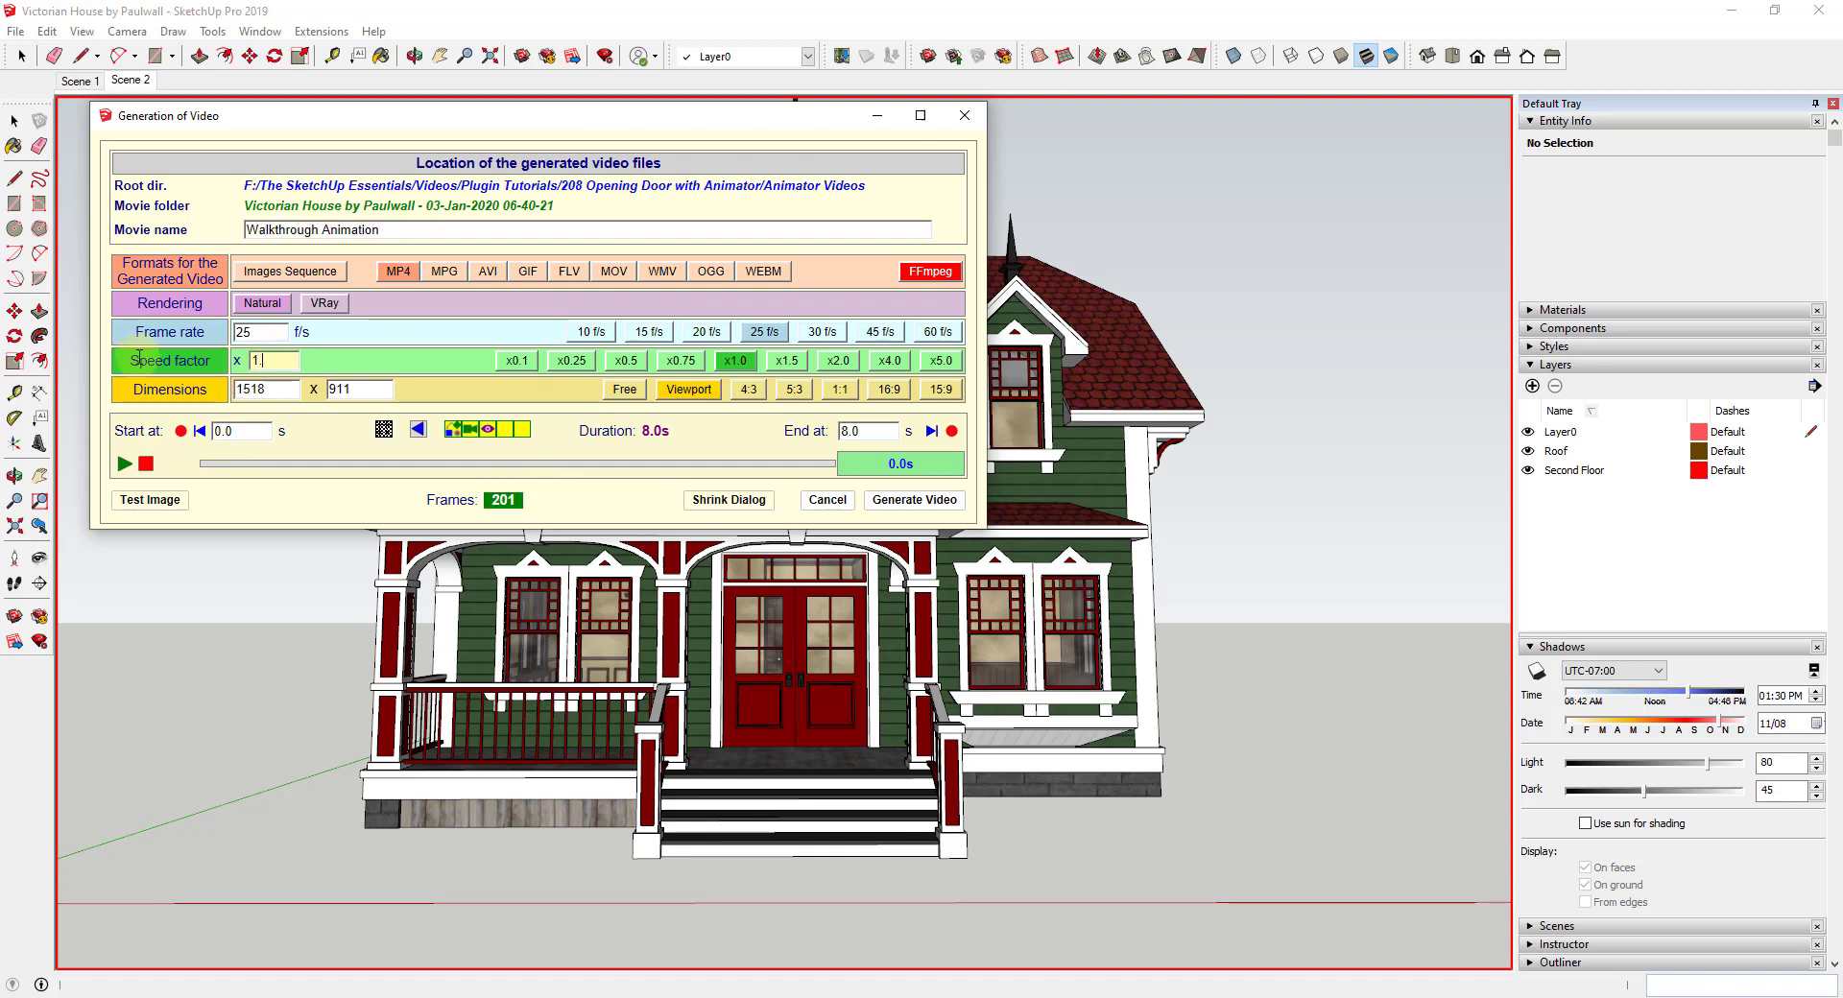
text(.9)
key(Tab)
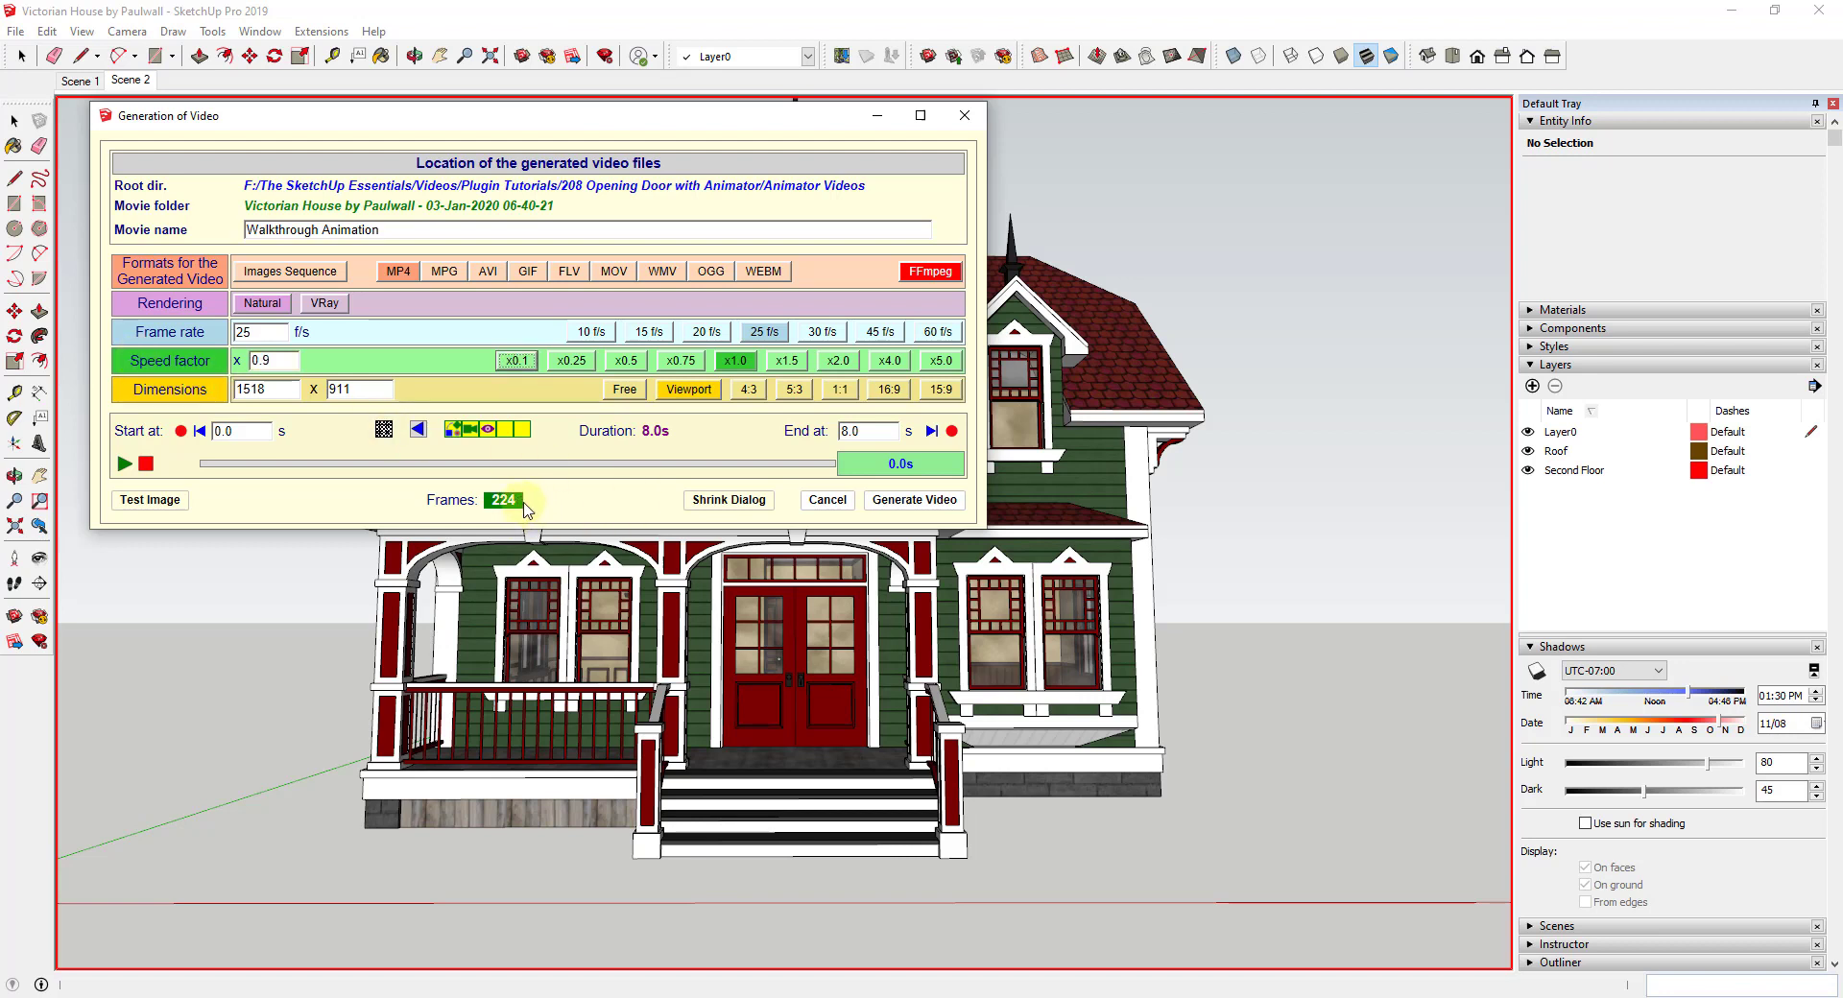
click(166, 358)
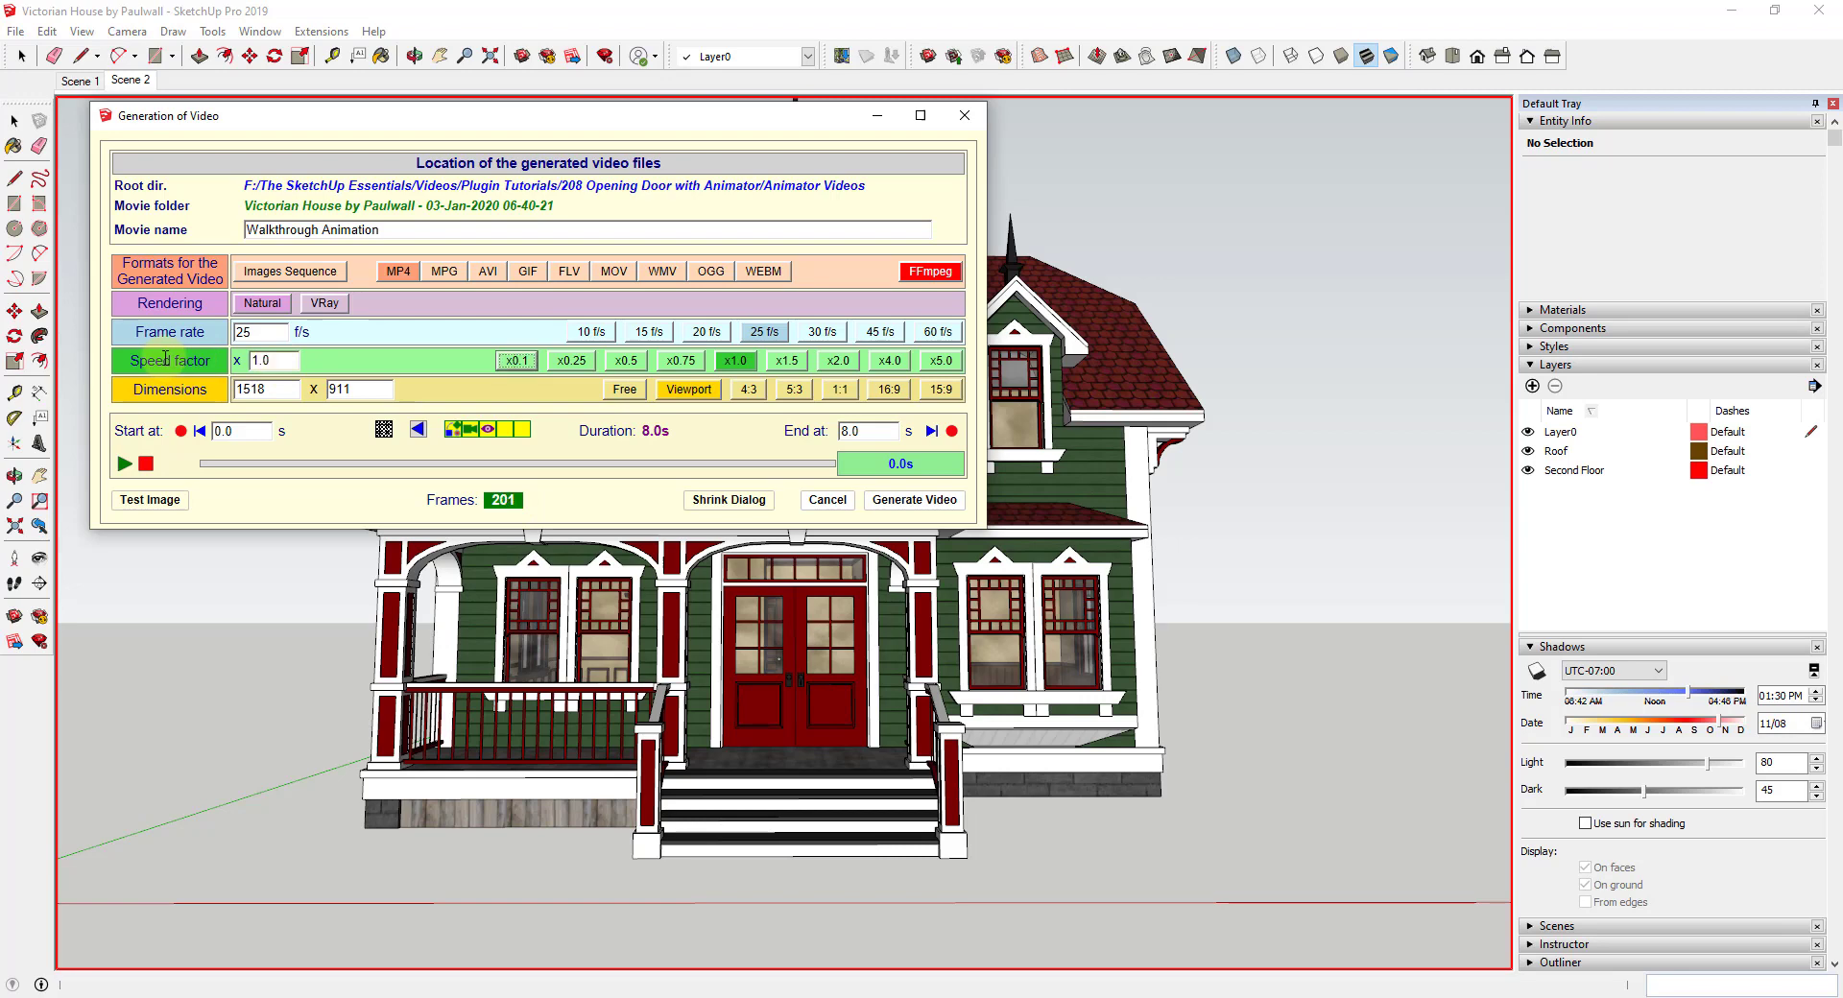
Generate a test image of the video to check its appearance, and close the image.
click(151, 501)
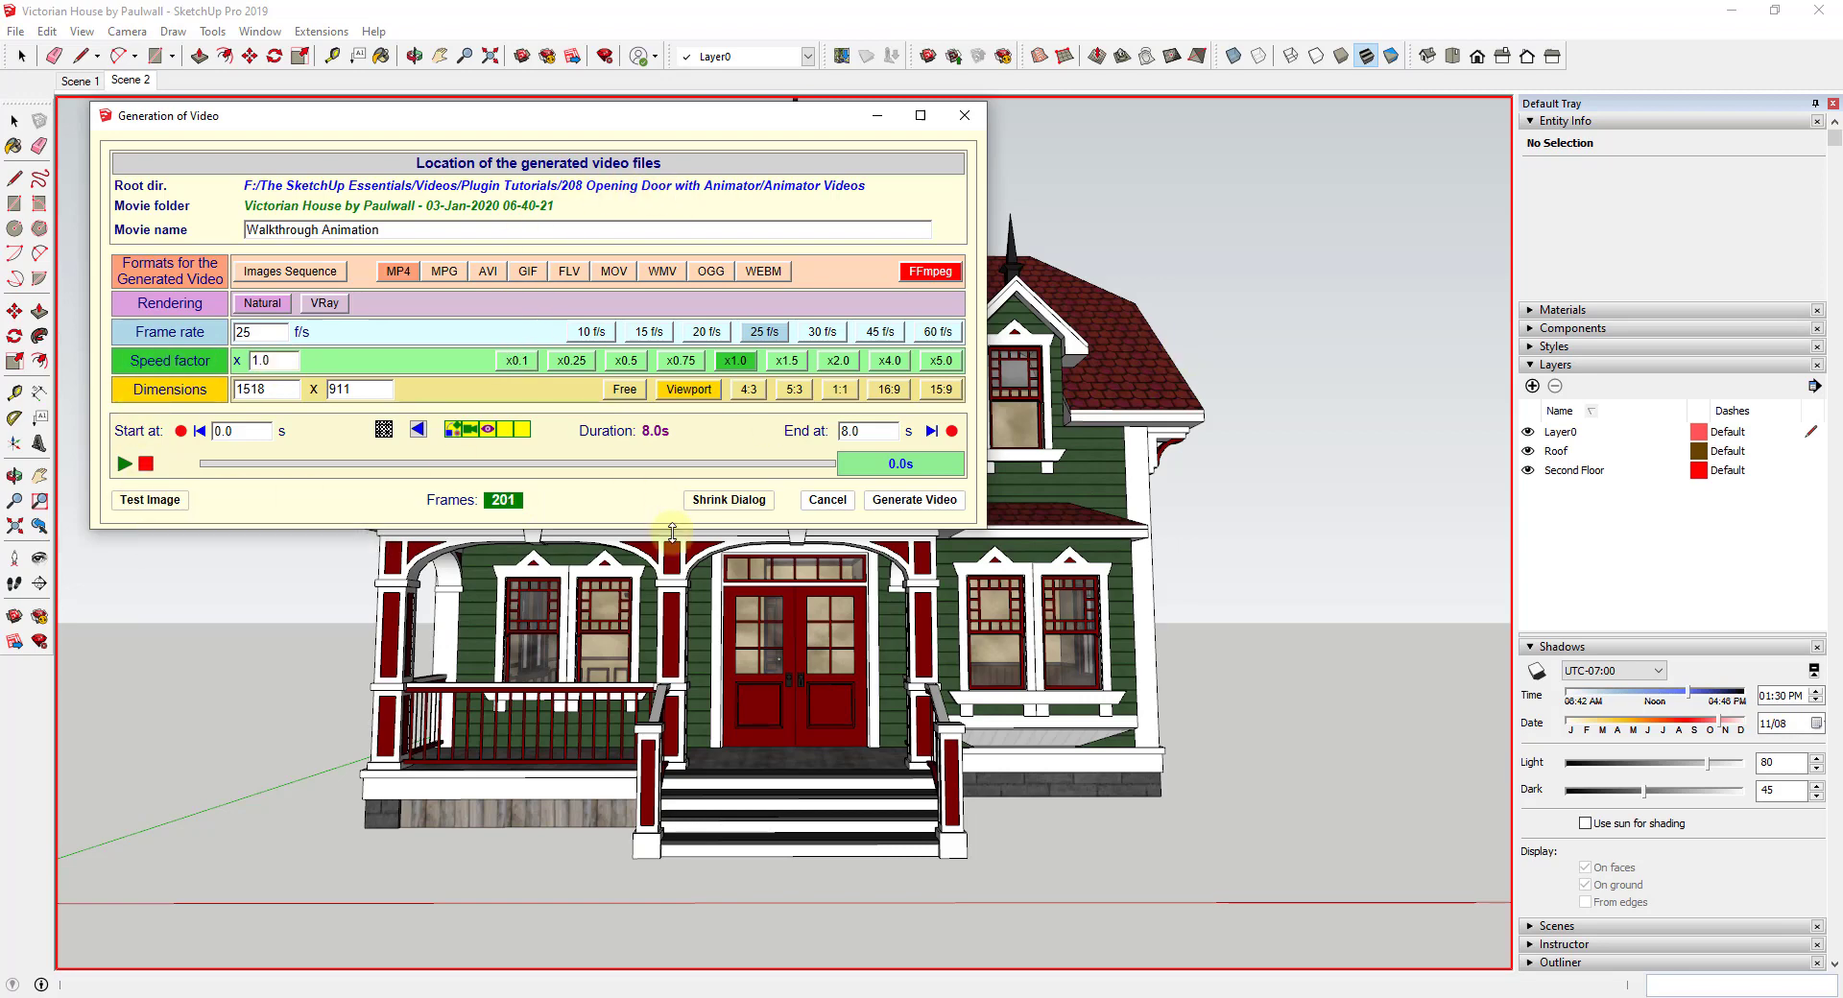
click(149, 500)
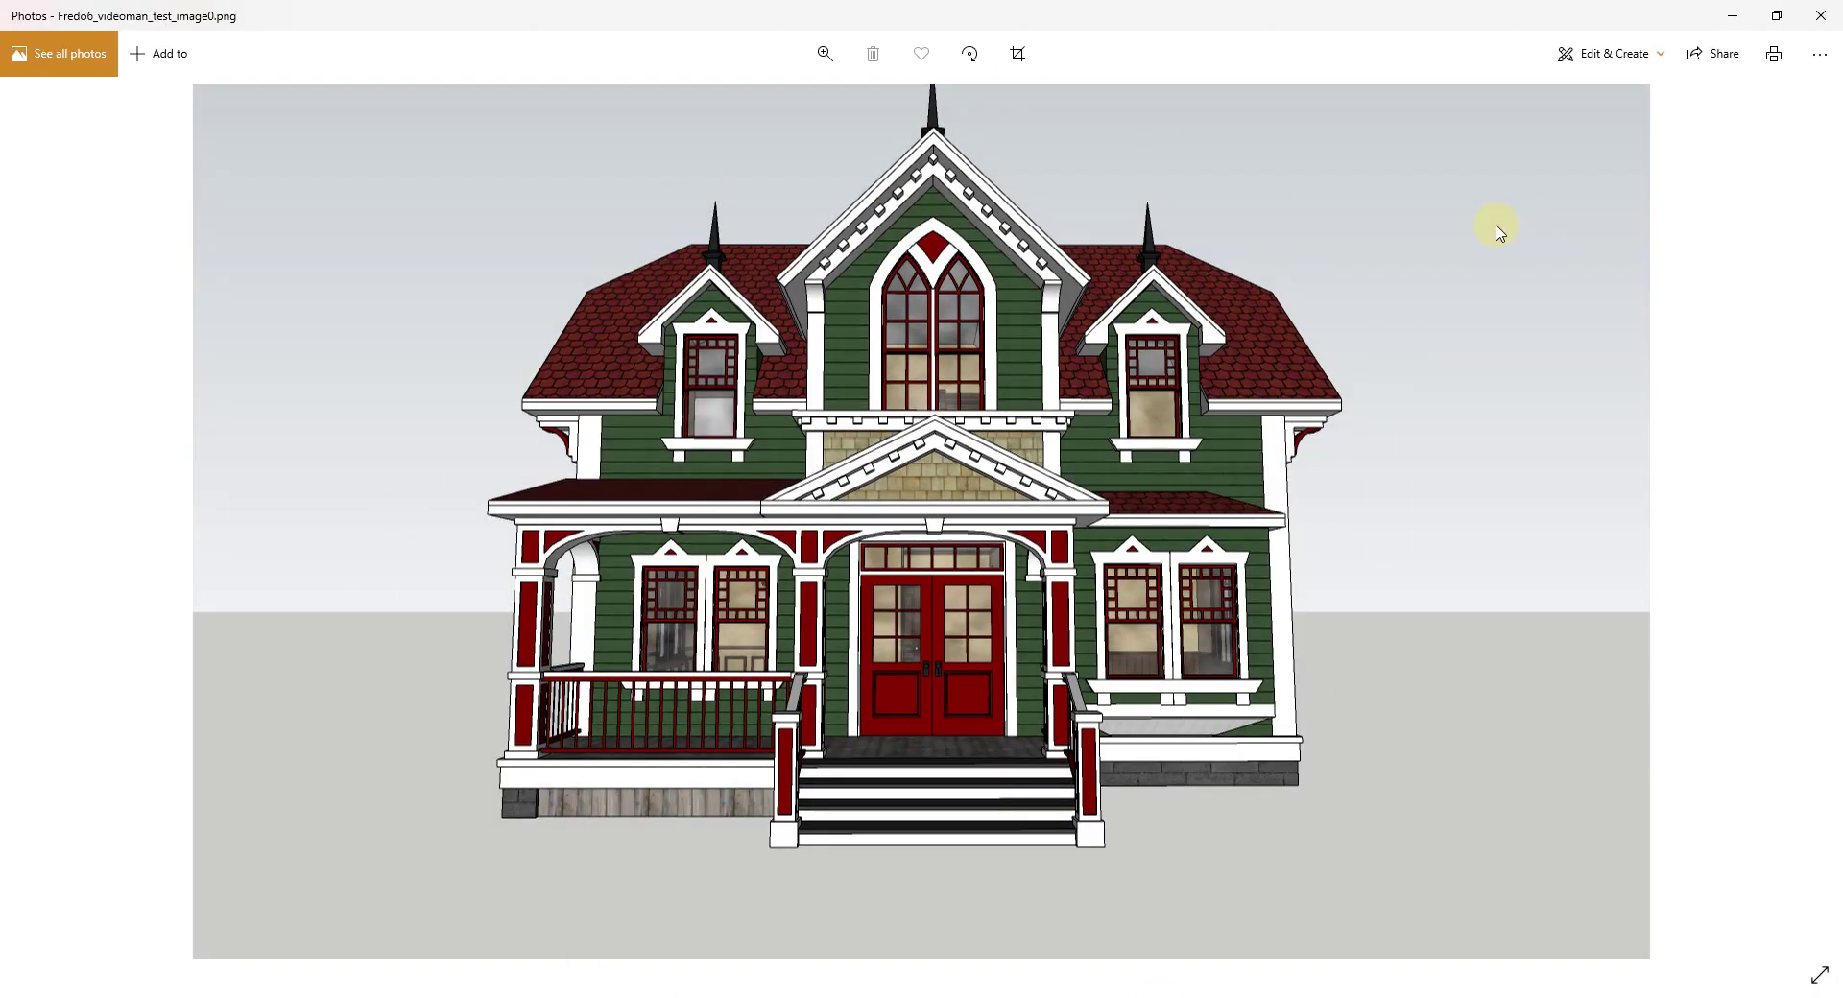
click(1821, 16)
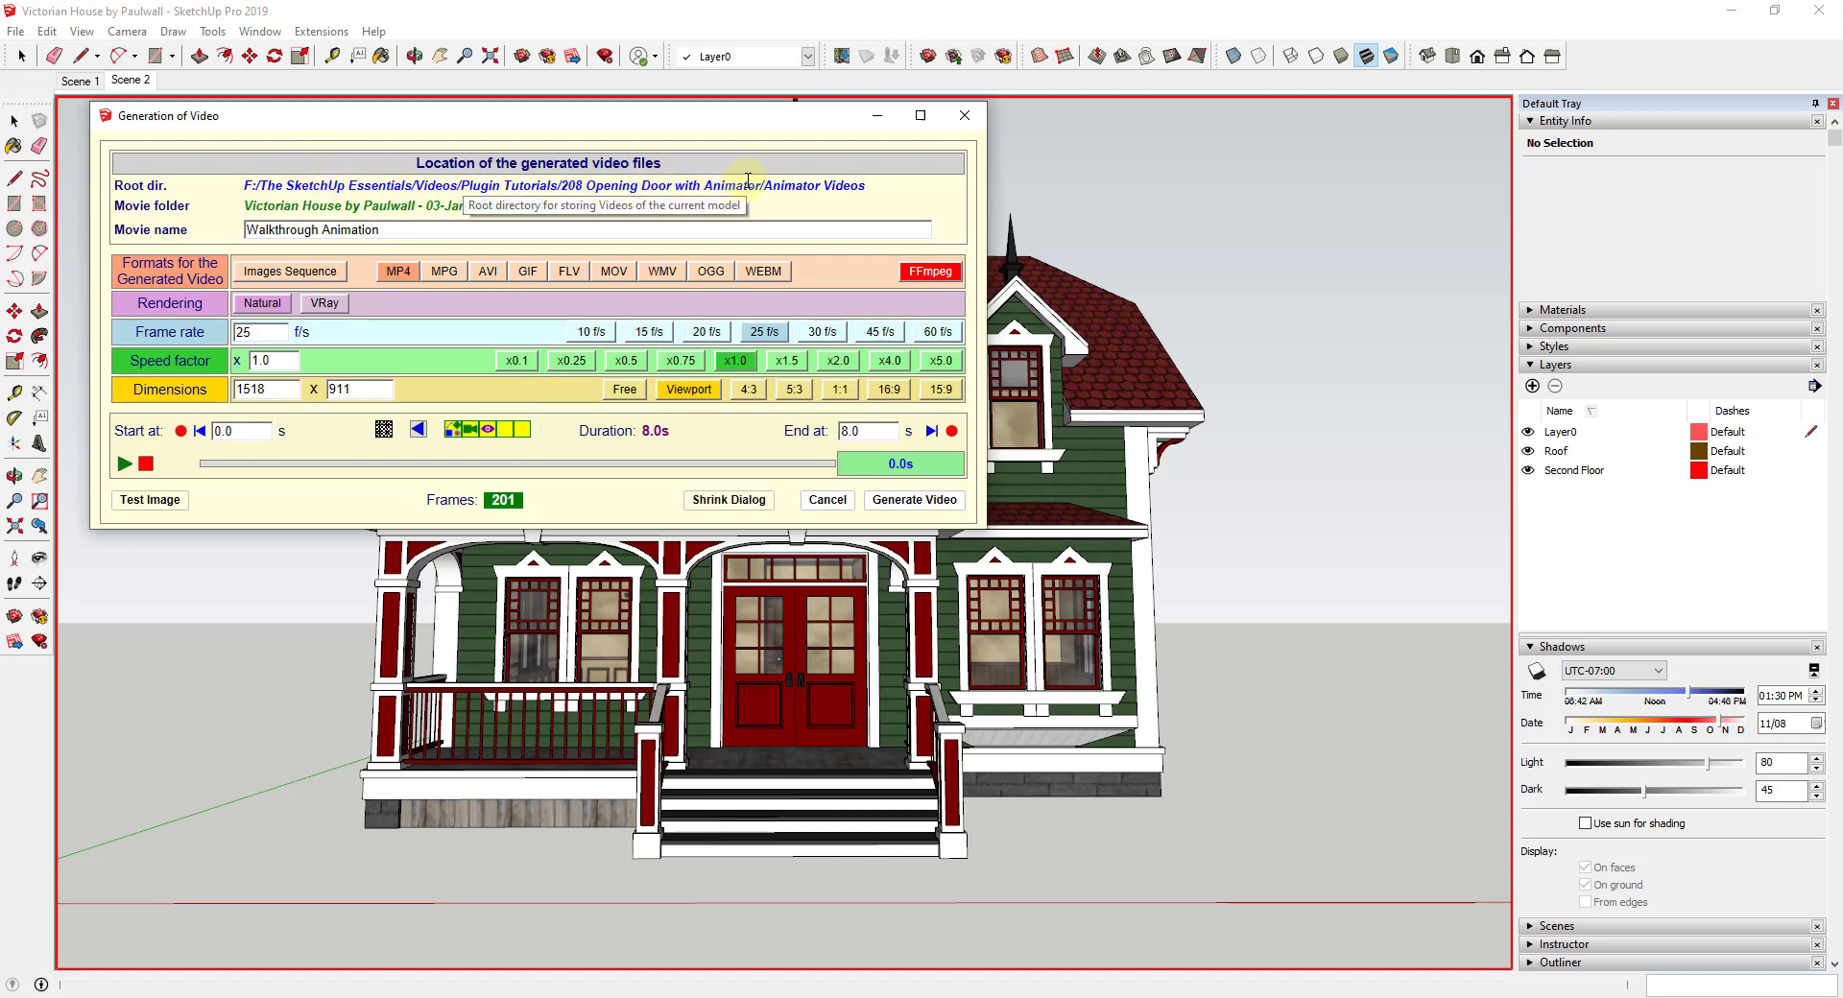
Generate the Walkthrough Animation video, and play the finished MP4 from the beginning.
click(918, 503)
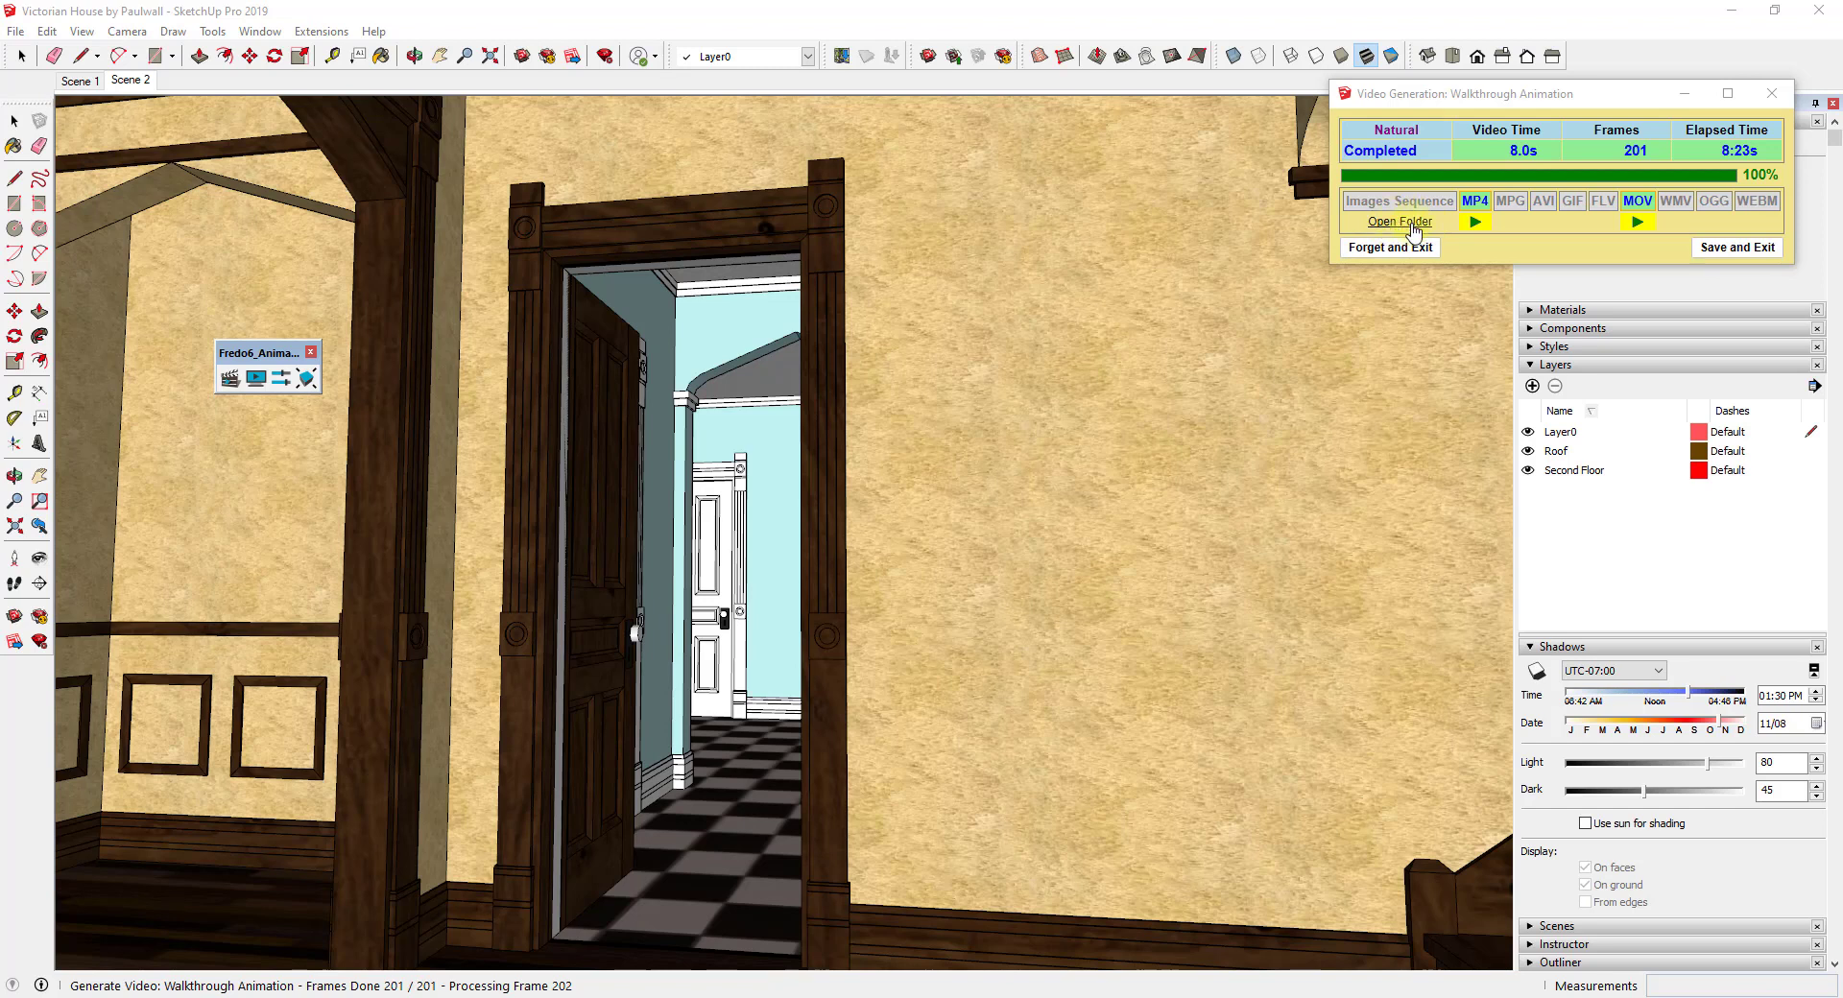
click(1476, 222)
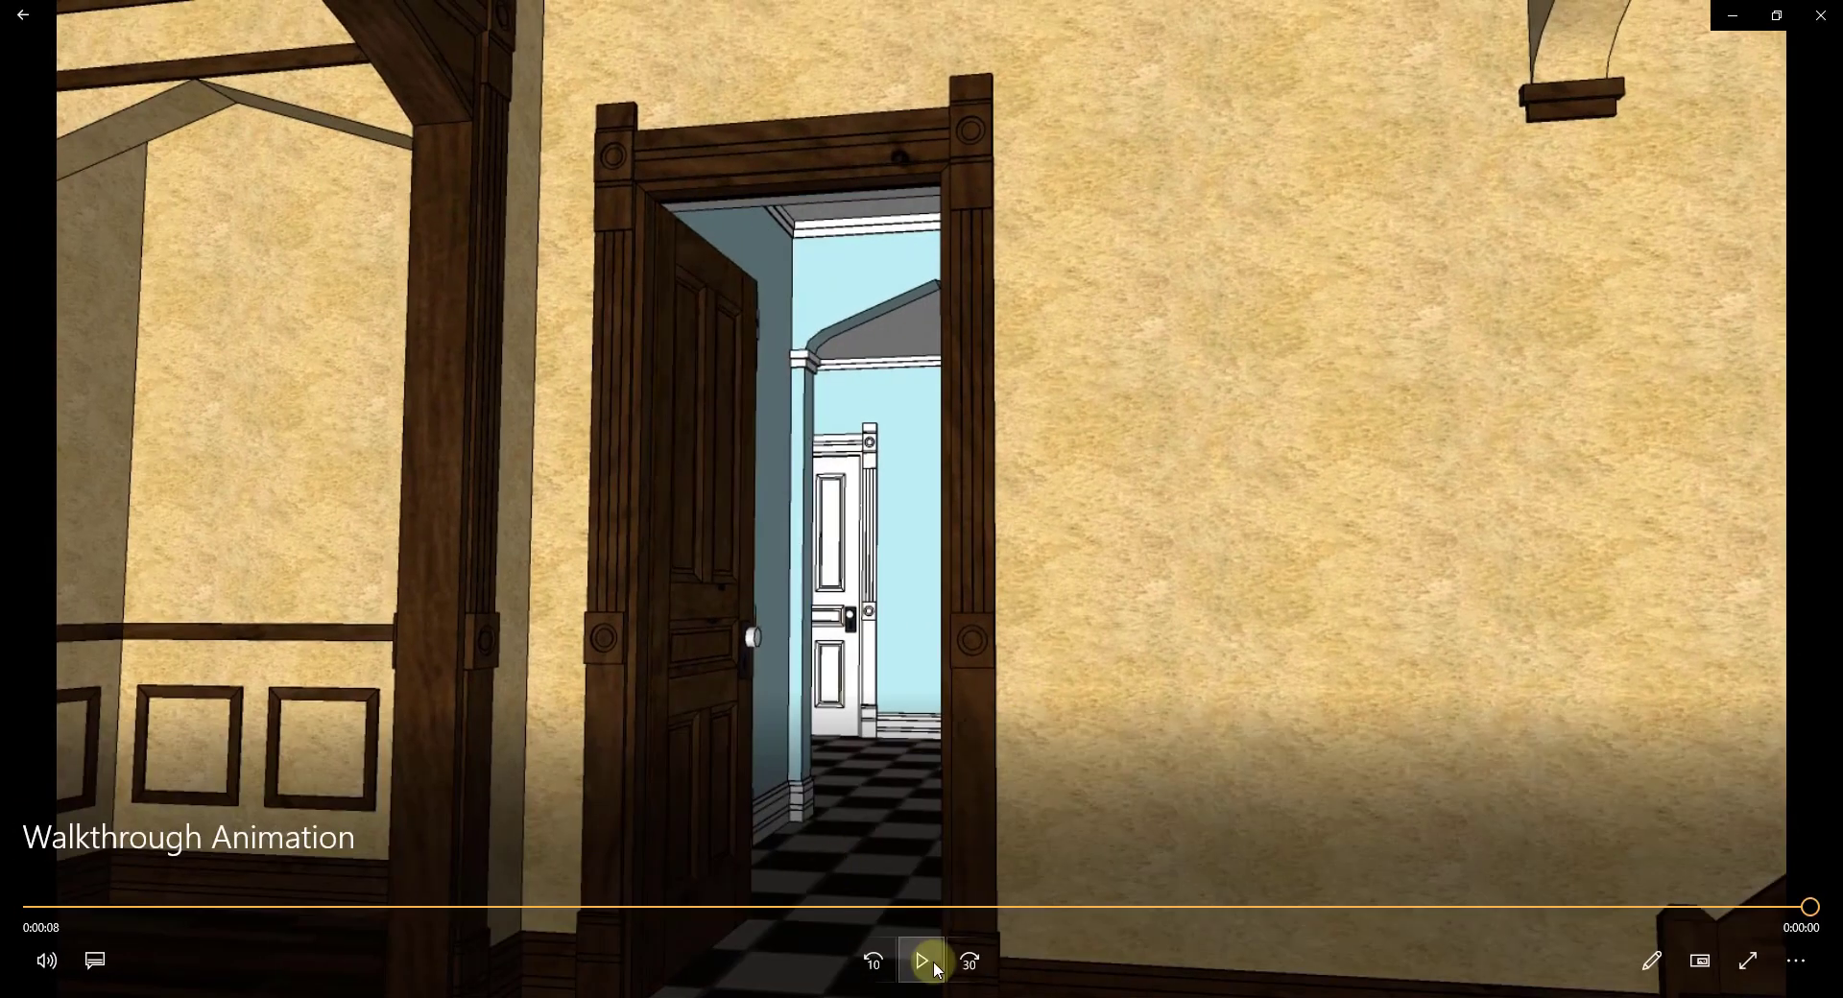
click(928, 961)
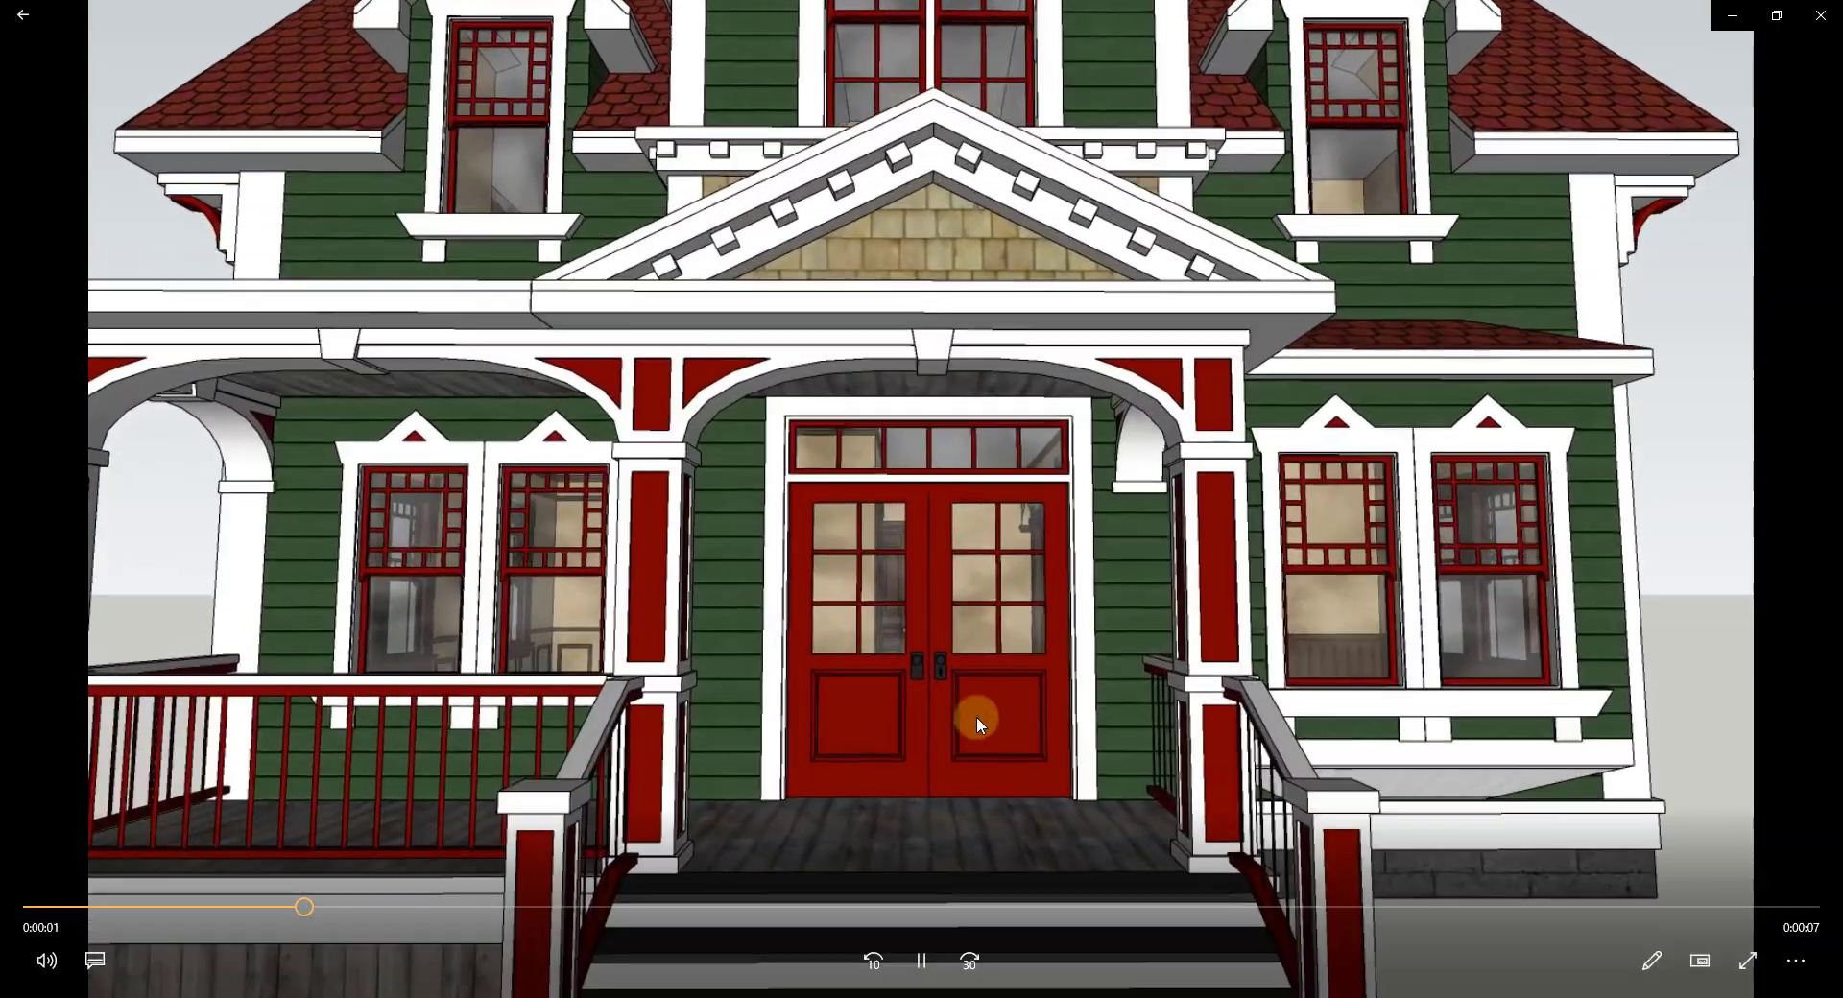